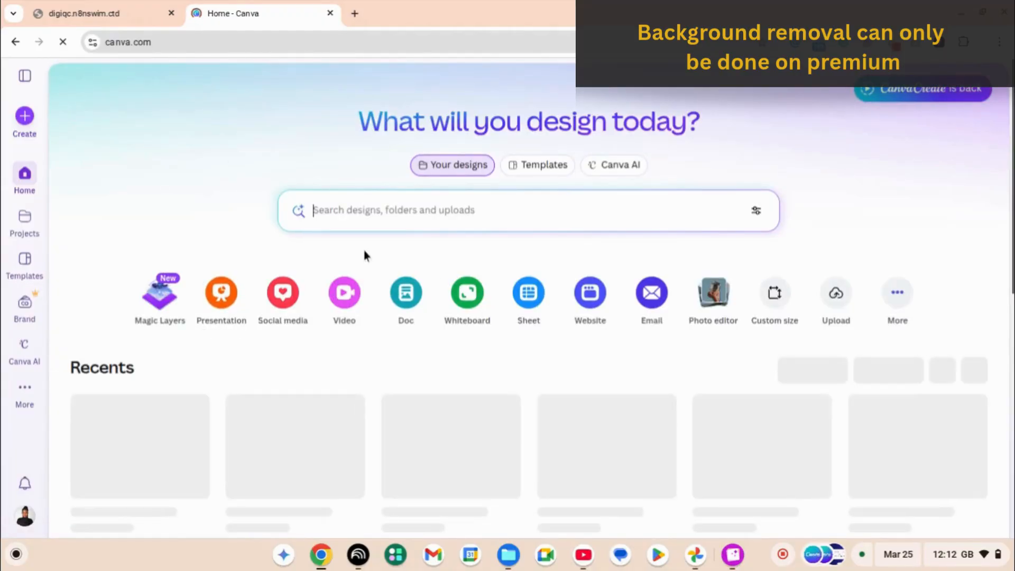
Step: Open the profile avatar's account menu, showing the Personal team on the Free plan
scroll(400, 347, down, 1)
scroll(400, 346, down, 8)
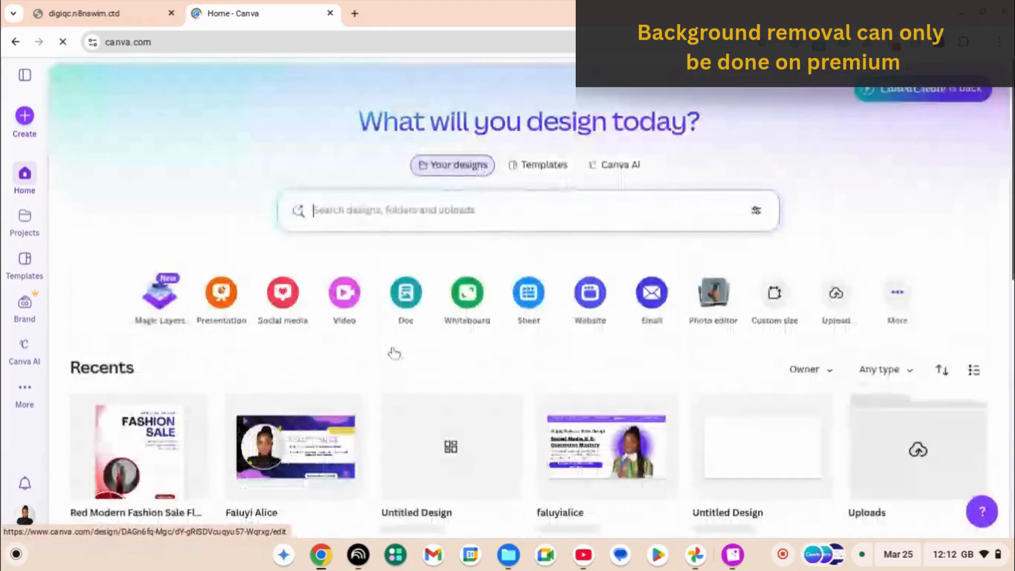
click(26, 514)
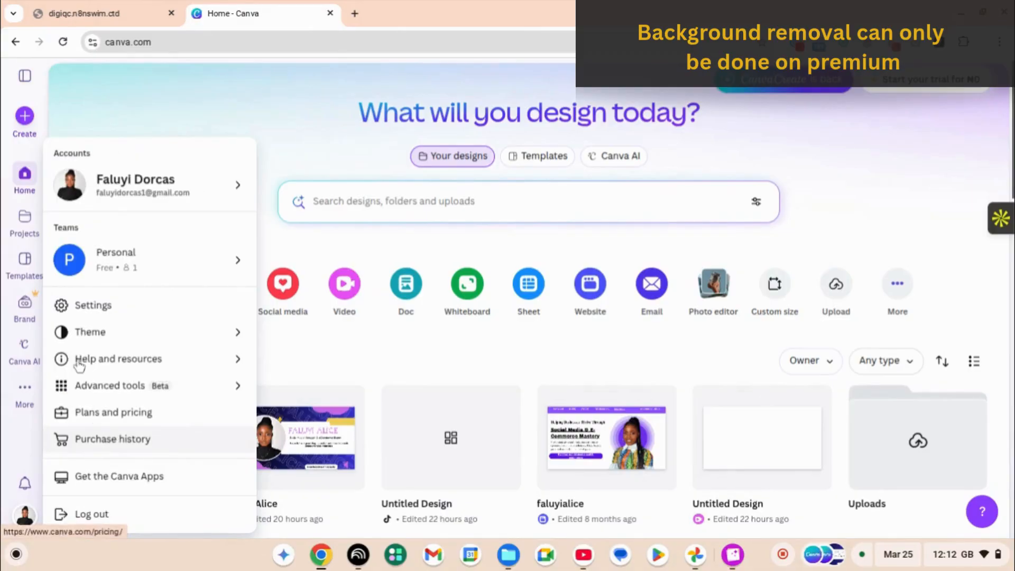
Step: Log out of the Canva account from the account menu
mouse_move(132, 260)
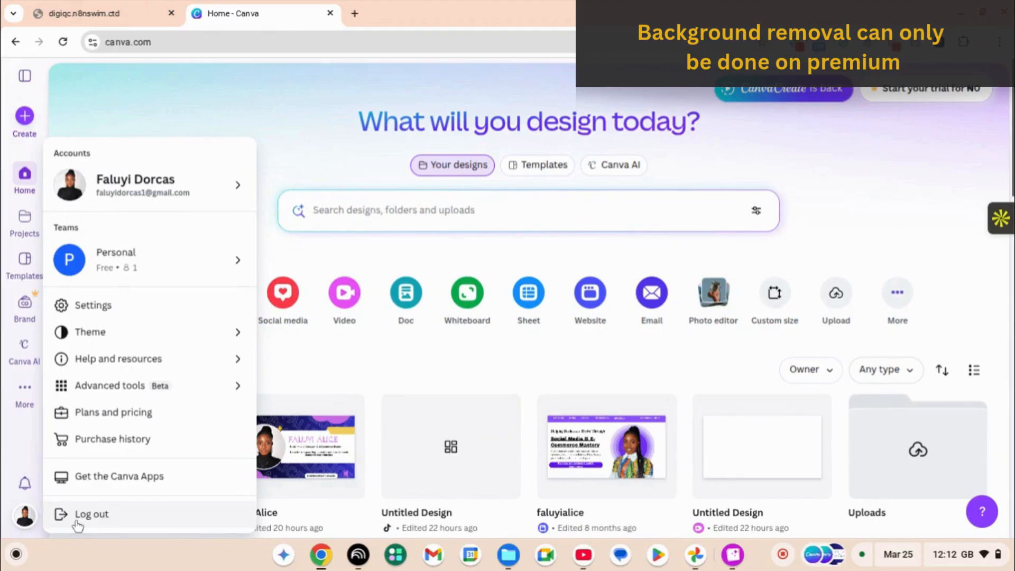
click(79, 514)
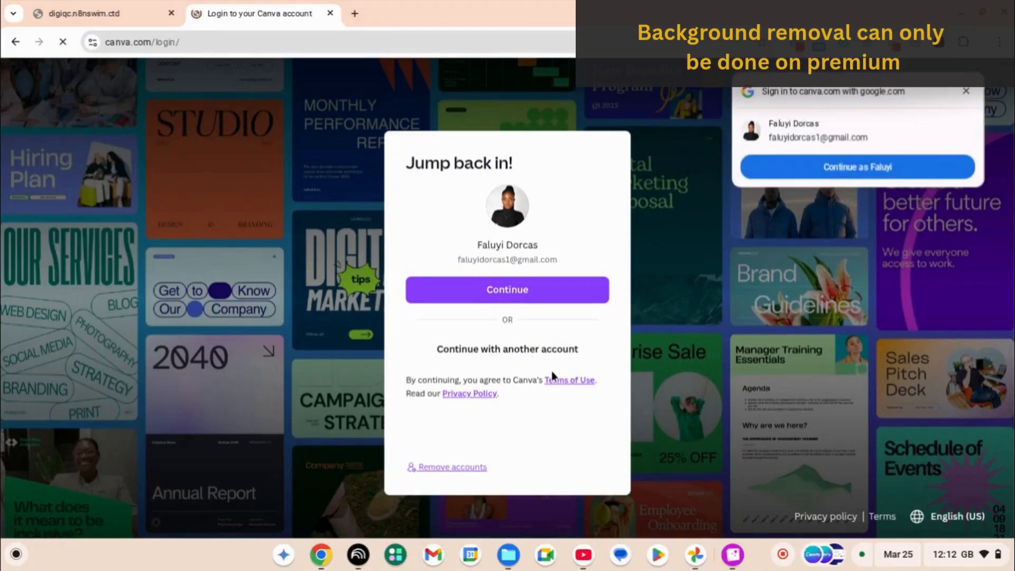
Step: Dismiss the Google sign-in prompt and choose another account, revealing more sign-in methods
click(967, 92)
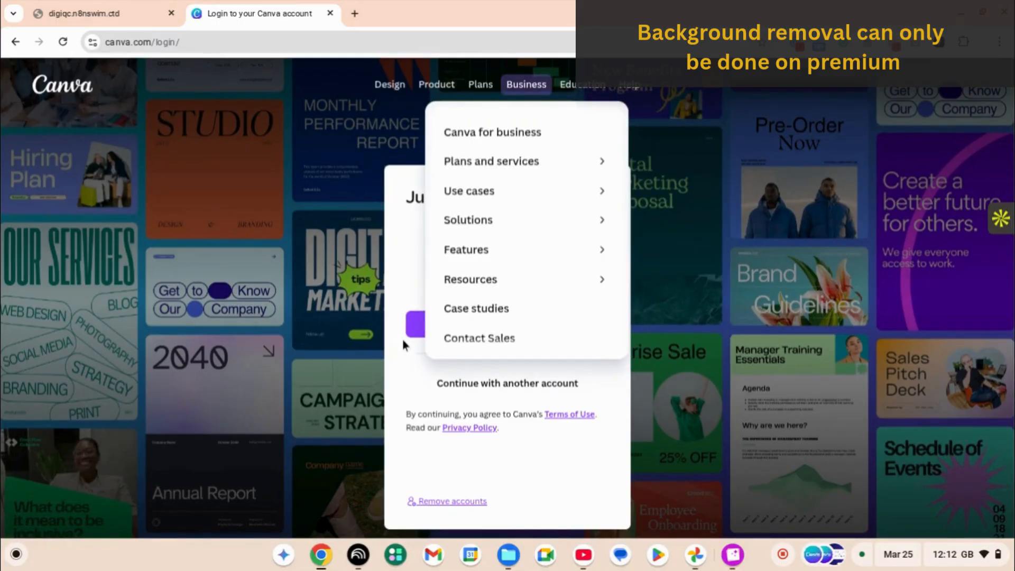
click(414, 393)
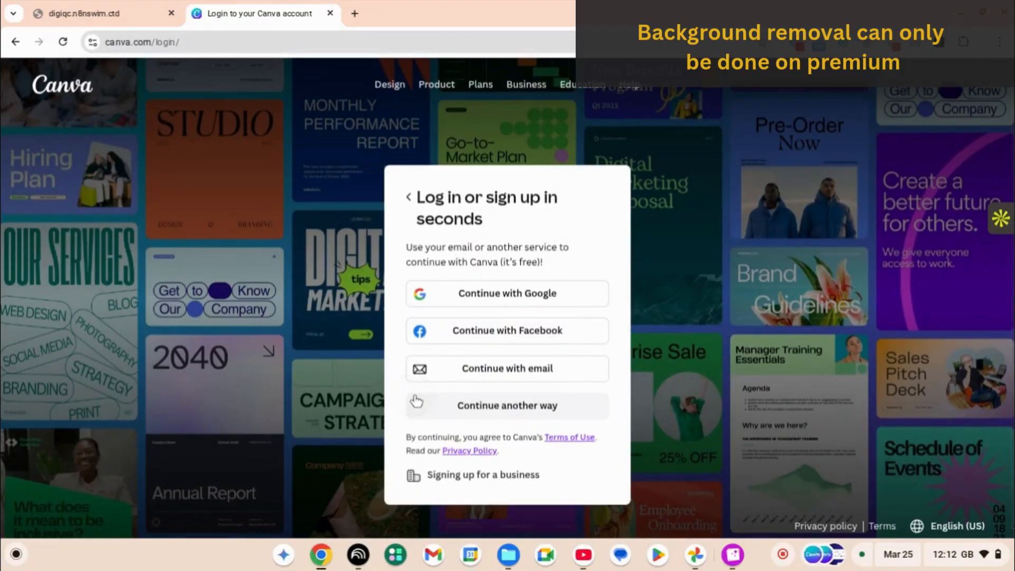
click(441, 398)
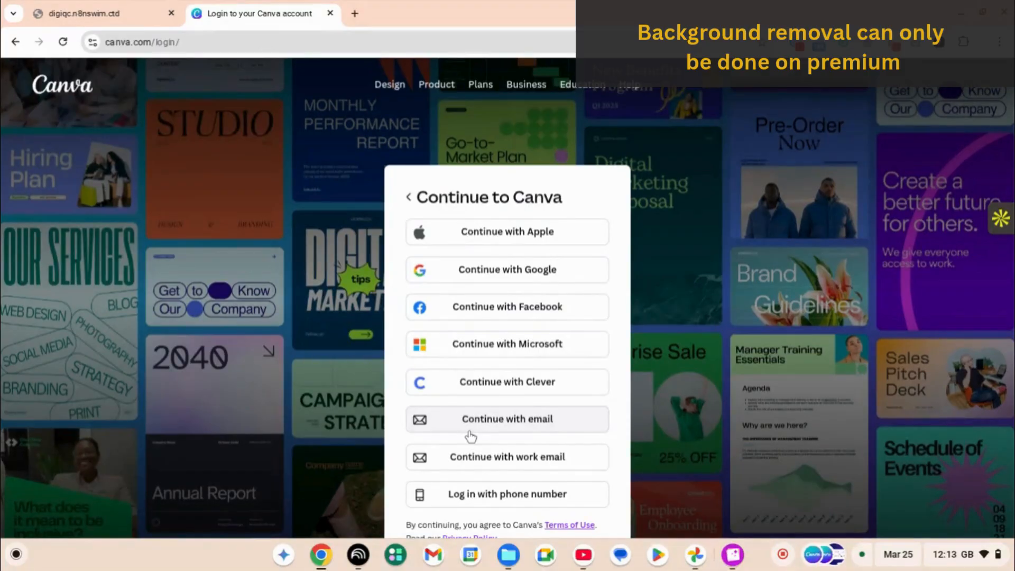
Step: Look over the extra sign-in options, then go back to 'Log in or sign up in seconds'
scroll(470, 437, down, 2)
scroll(465, 443, up, 2)
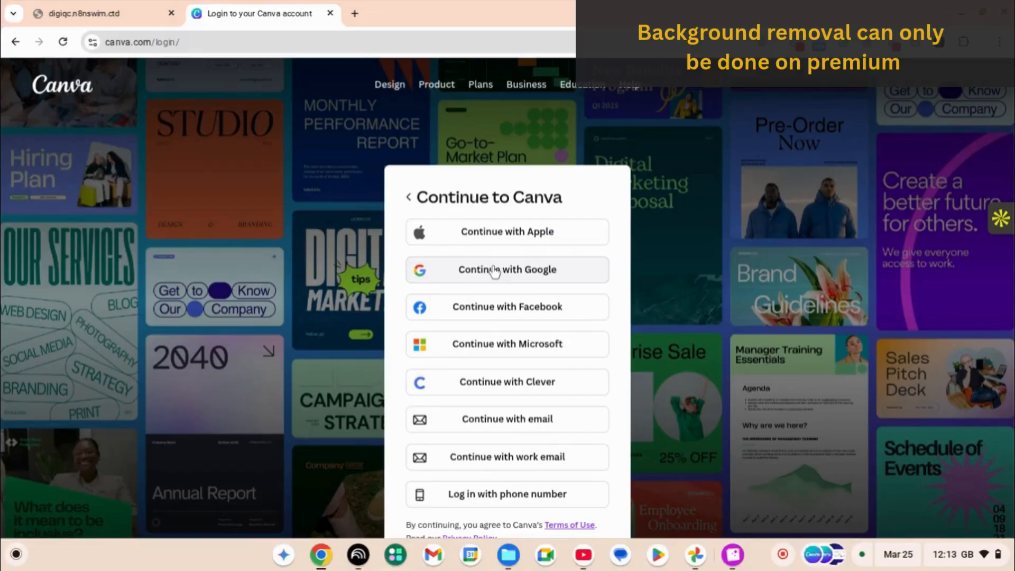
scroll(495, 271, down, 2)
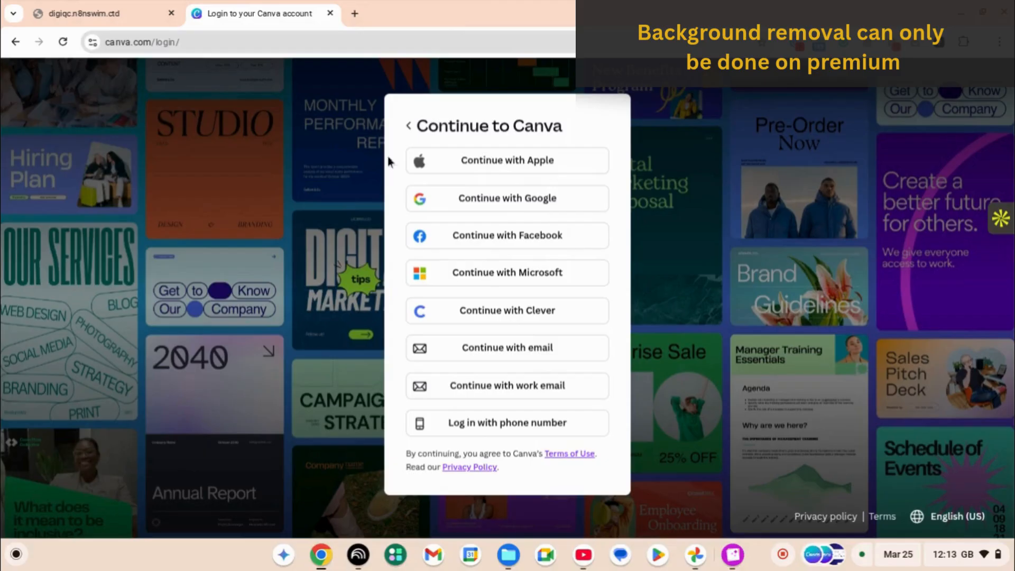
click(409, 127)
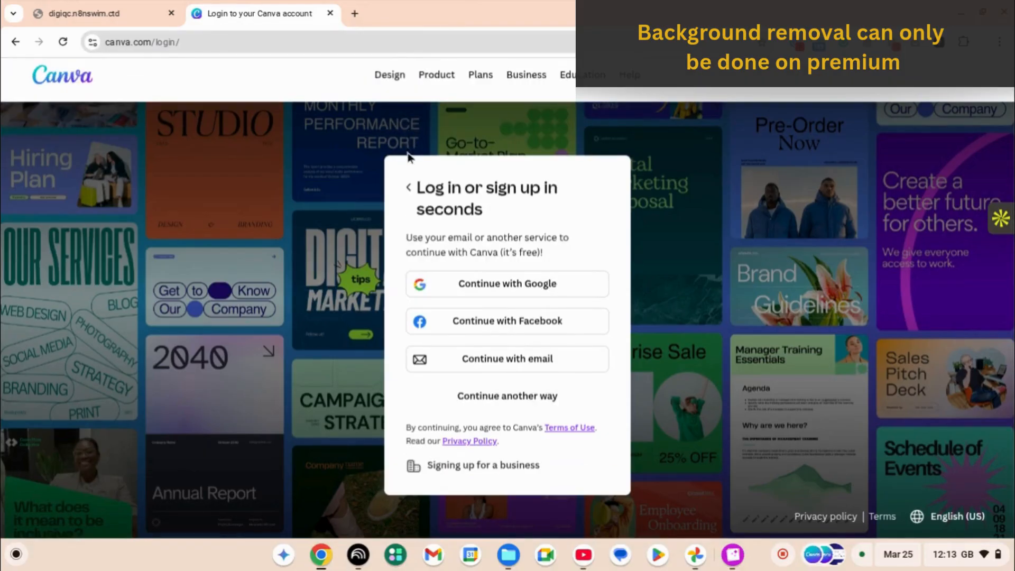
Step: Sign back in with the saved account through Google to reach the home page Recents
click(410, 193)
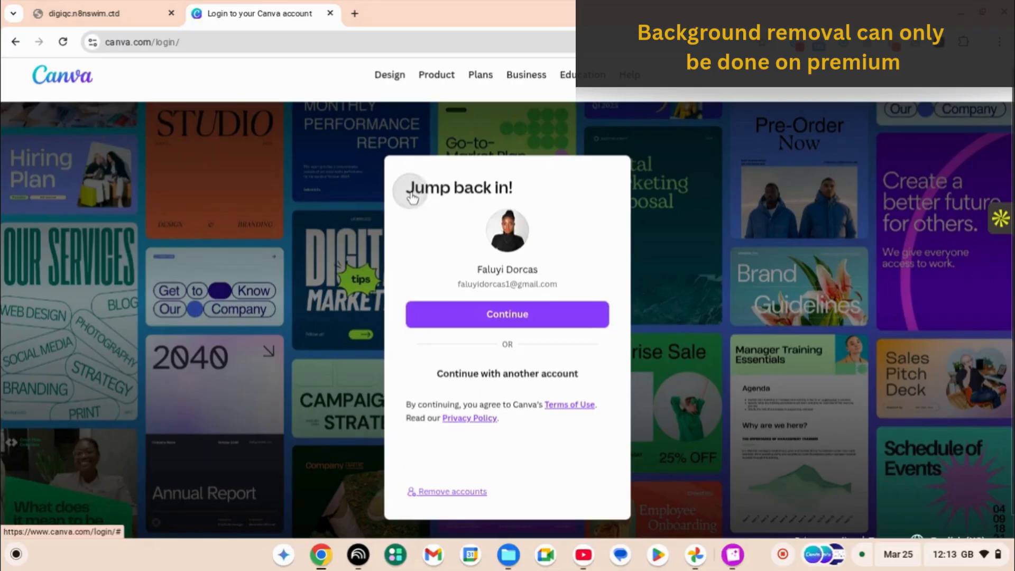
click(460, 328)
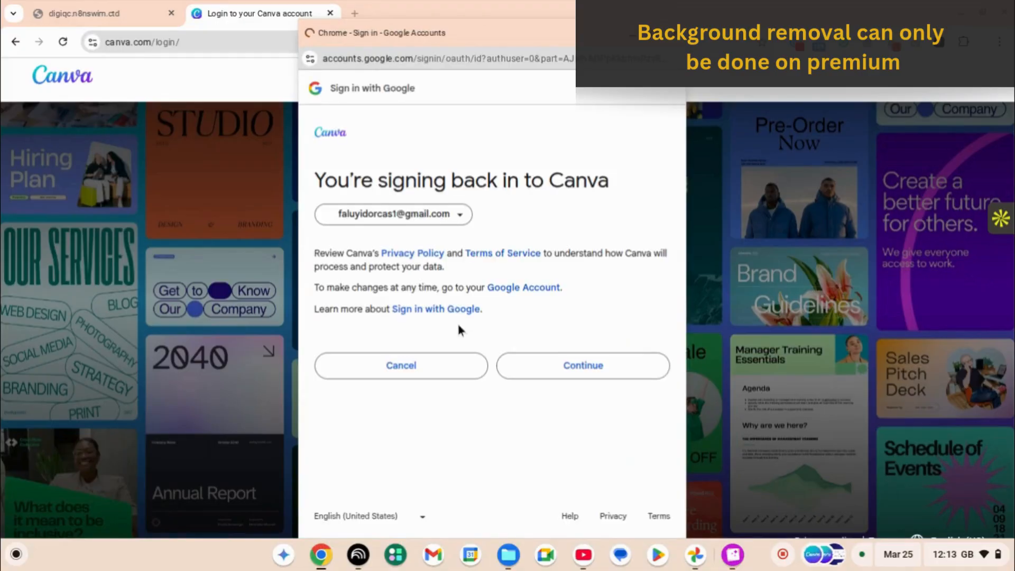
click(522, 367)
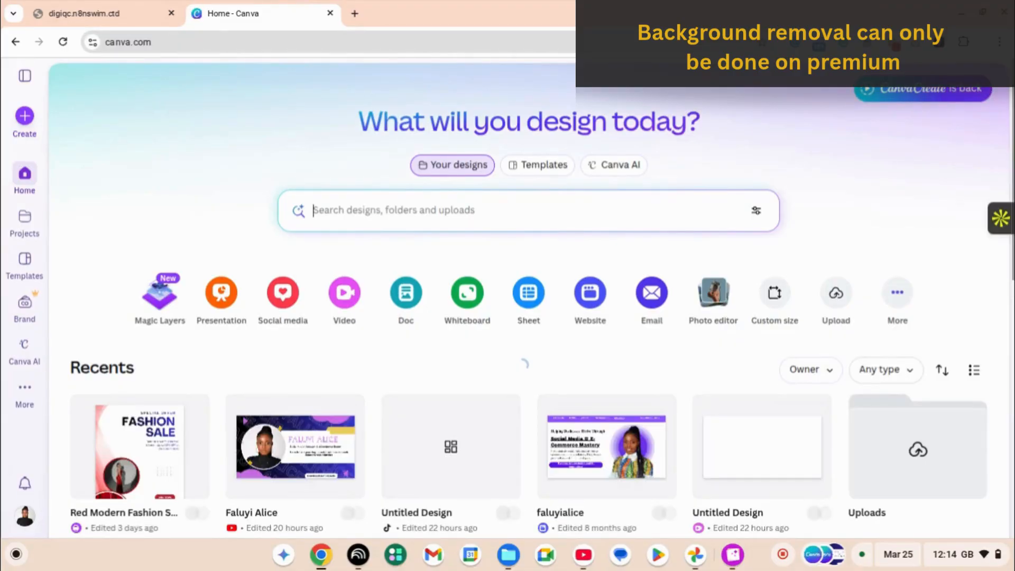
Step: Expand, collapse and re-expand the side panel listing recent designs and Trash
scroll(560, 294, down, 1)
scroll(561, 294, up, 1)
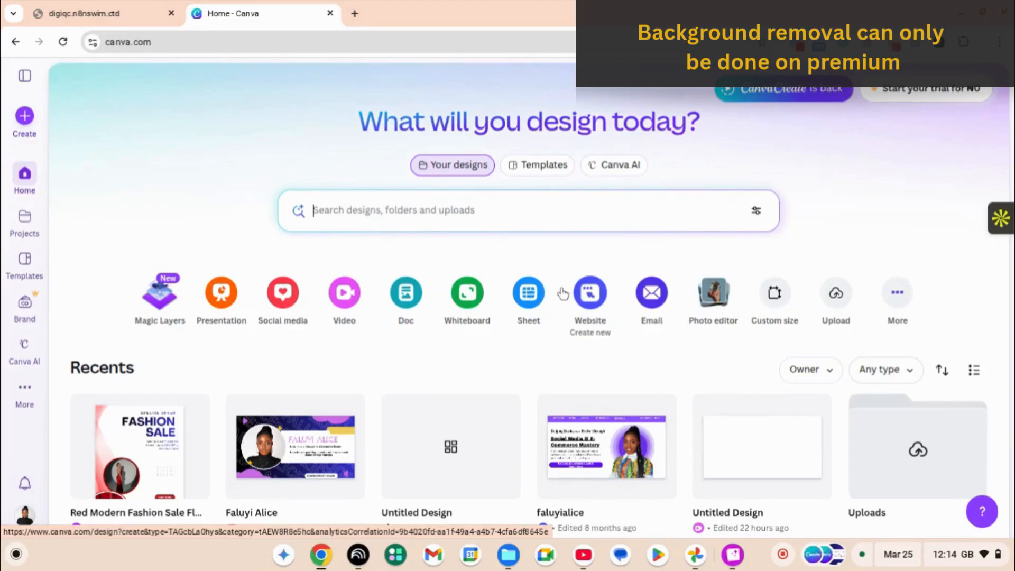
scroll(431, 315, down, 3)
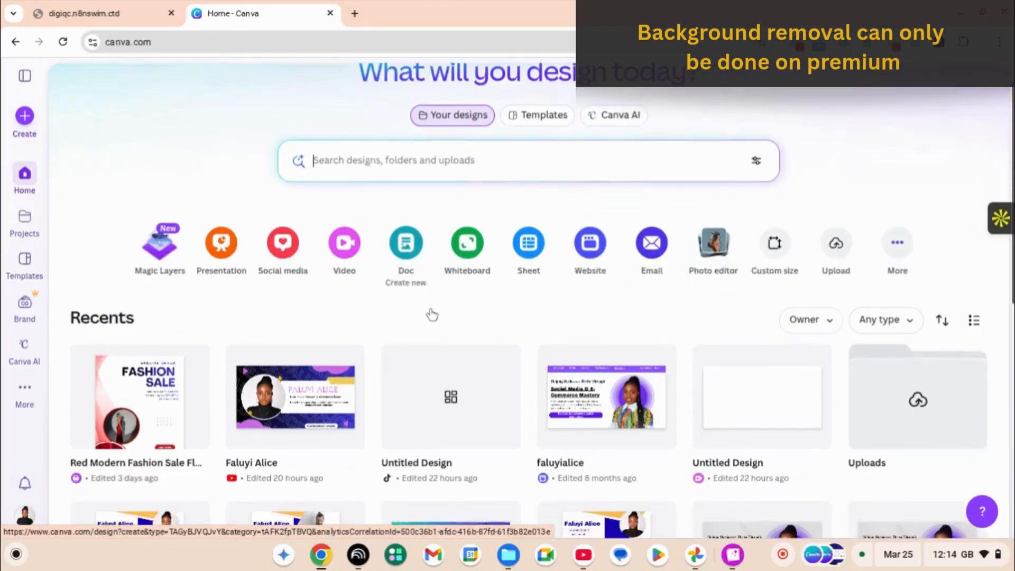
scroll(431, 315, up, 3)
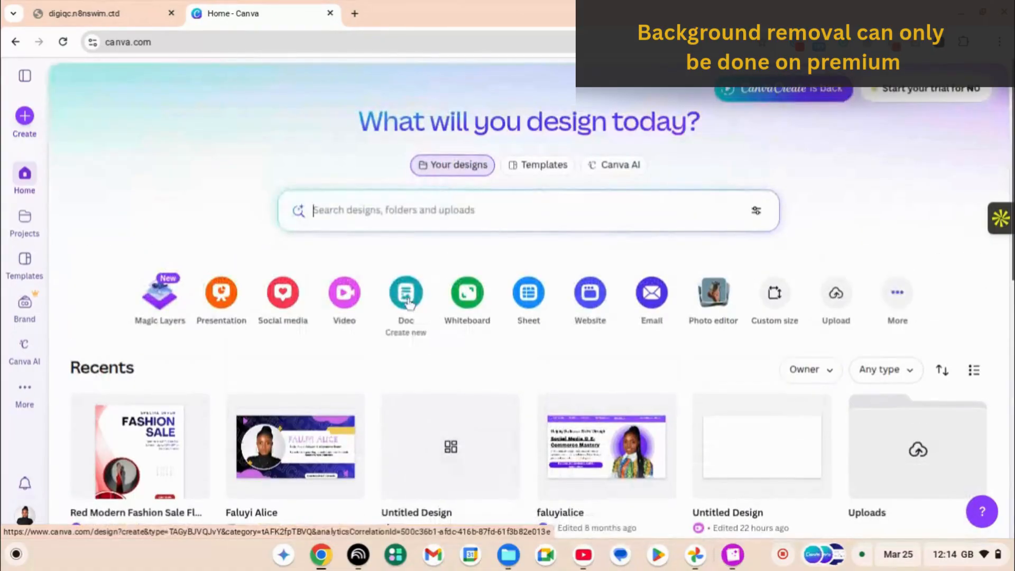
click(20, 75)
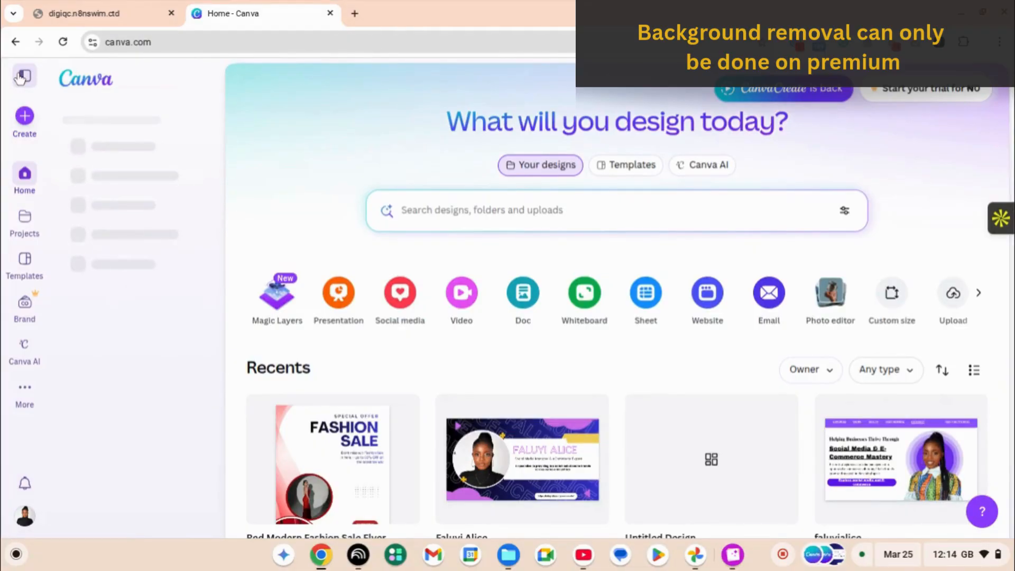
click(22, 78)
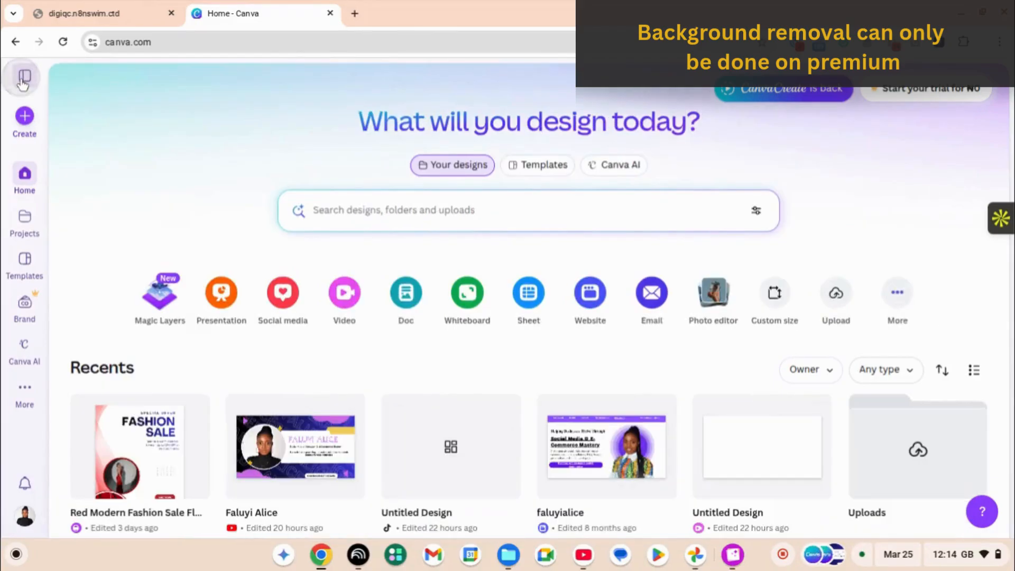
click(23, 82)
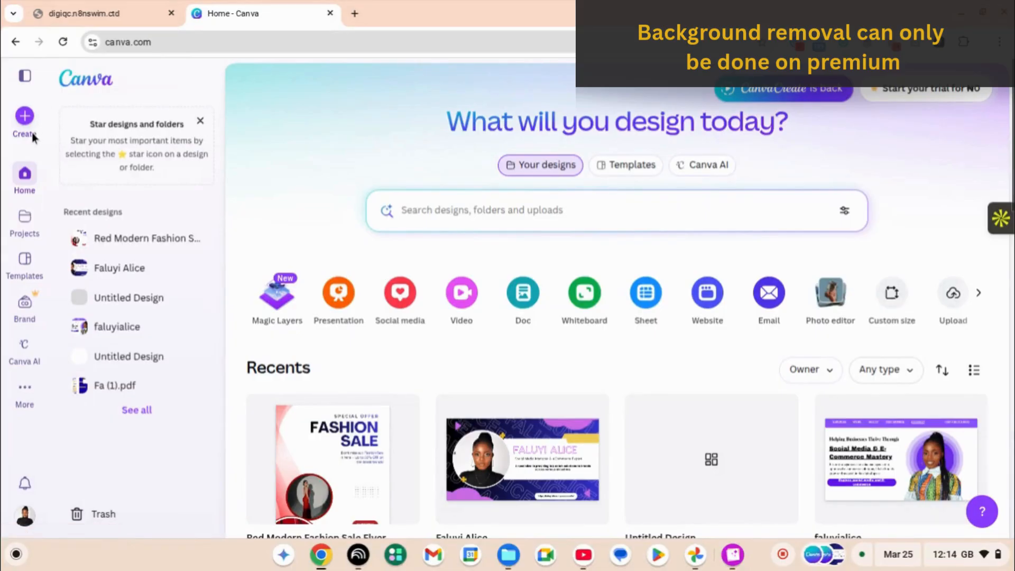
Step: Create a new blank 1920 × 1080 px Presentation from the Presentations category
click(25, 116)
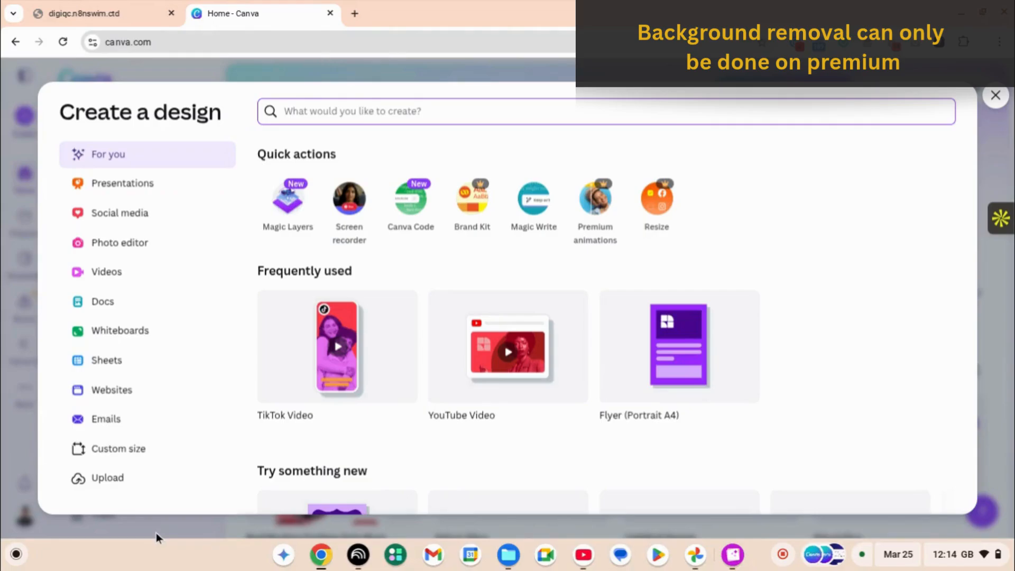
click(196, 193)
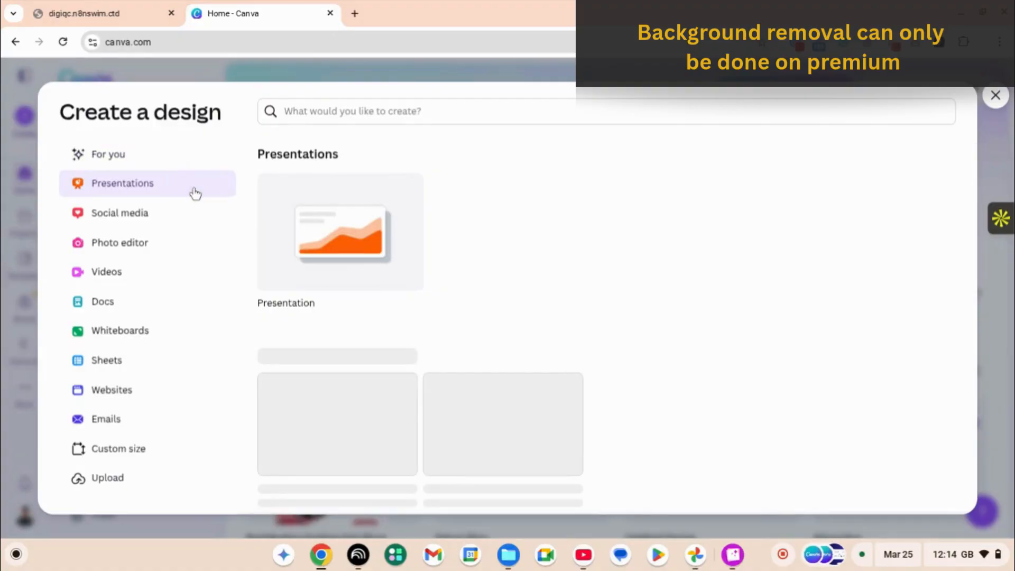
click(346, 226)
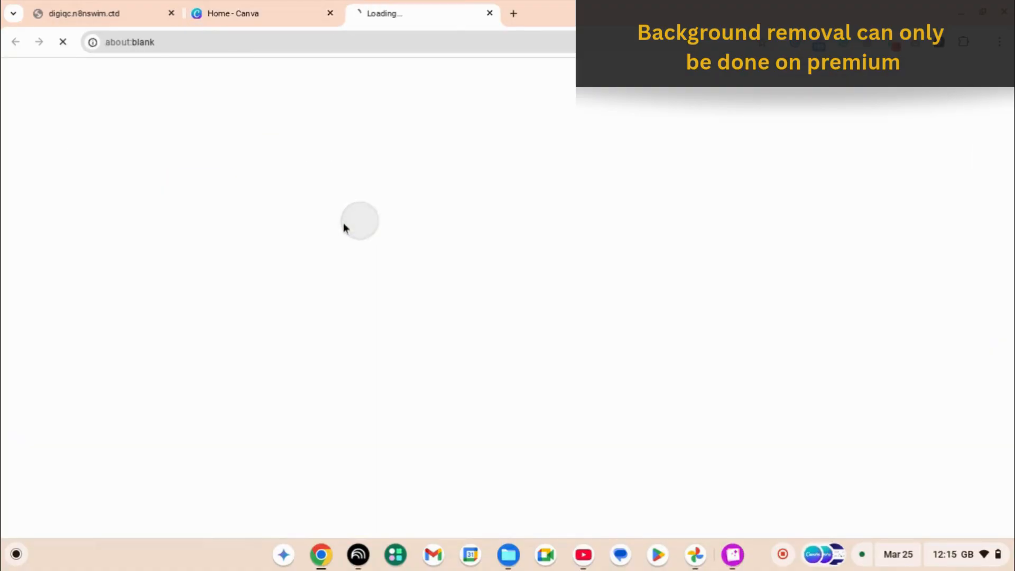
Step: Glance at the new presentation's tab, then return to the Canva Home tab
click(266, 16)
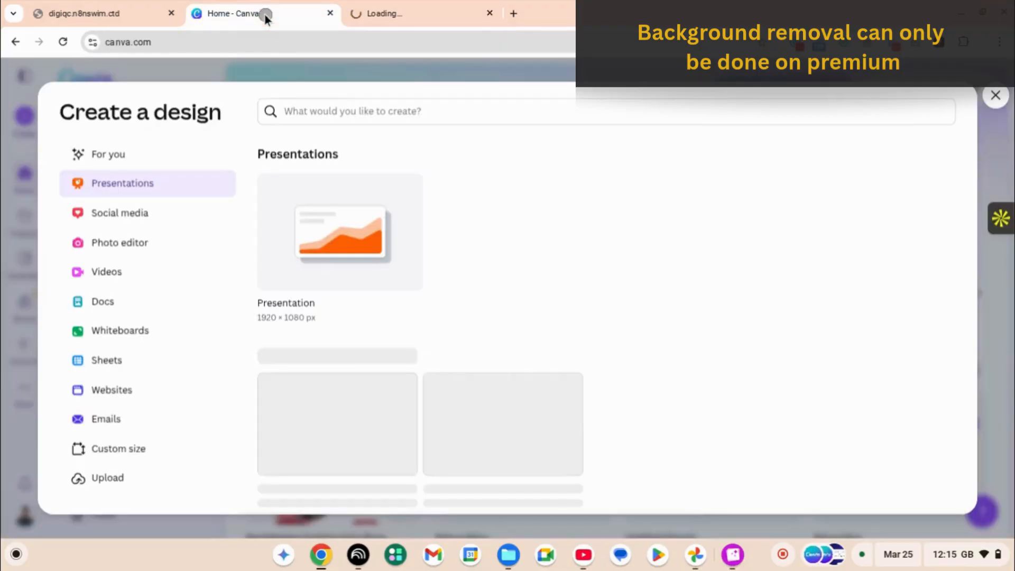
click(455, 6)
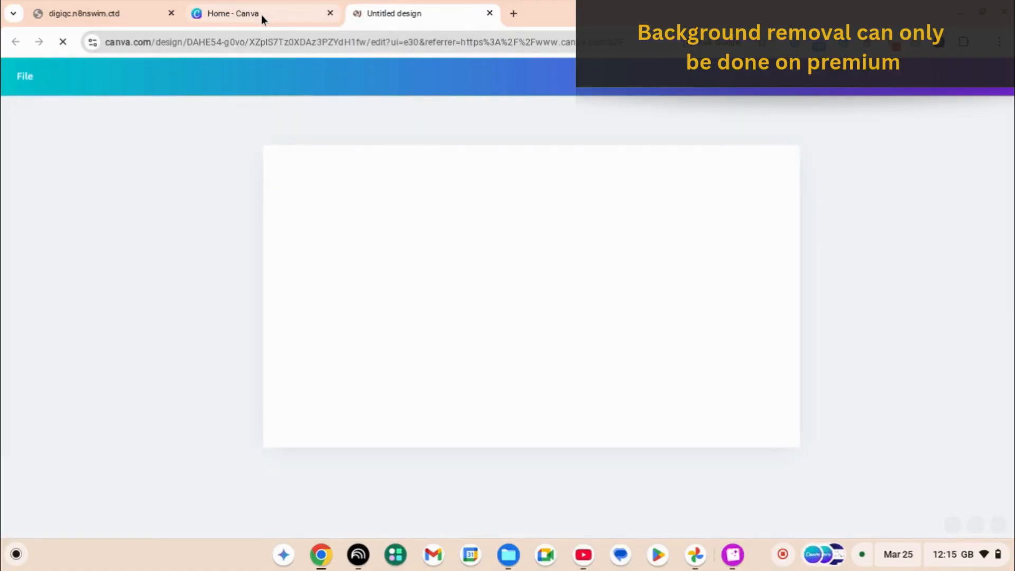
click(261, 15)
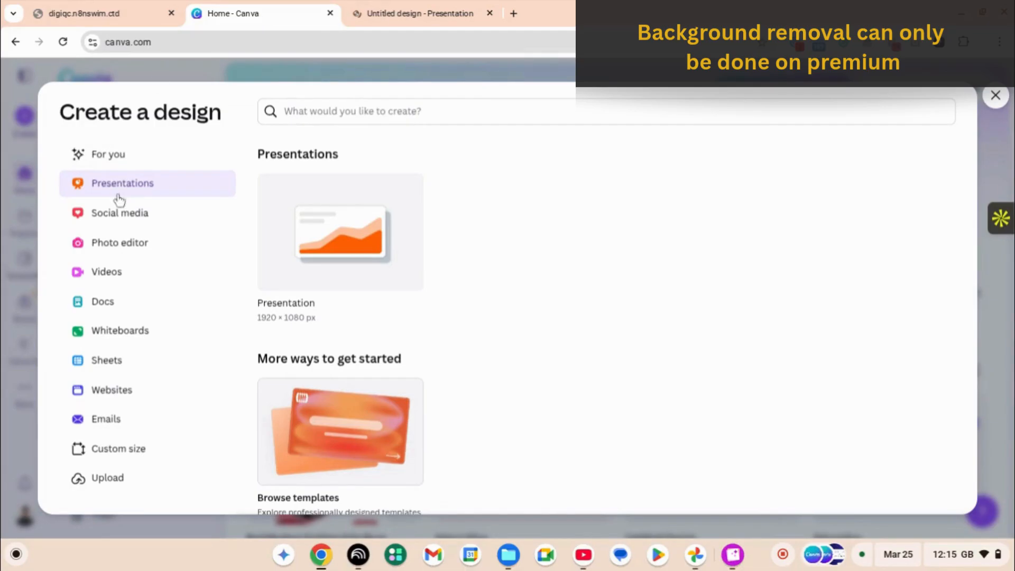
Step: Browse the Social media formats such as YouTube Video, Instagram Story and LinkedIn Post
click(123, 215)
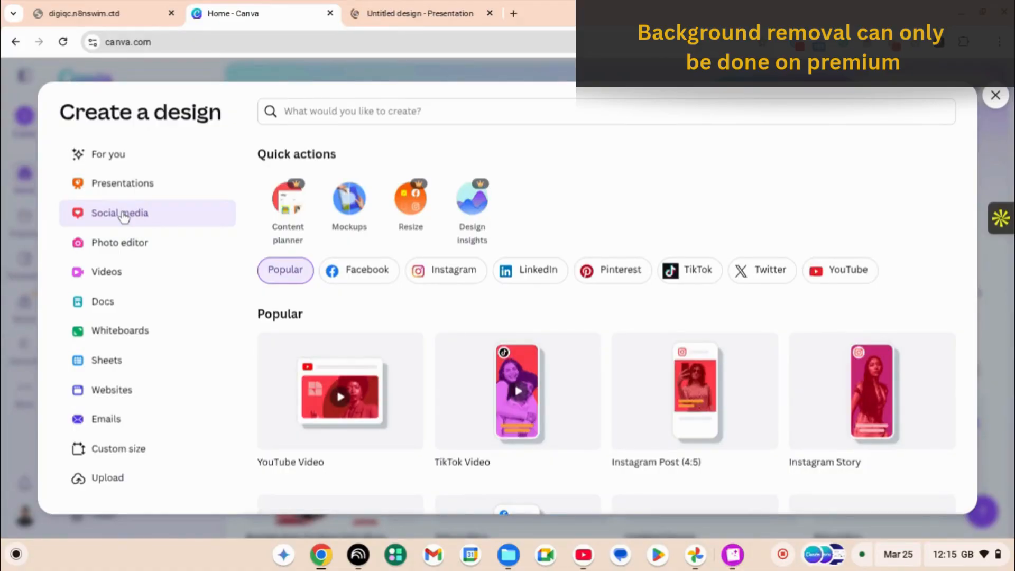
scroll(322, 306, down, 3)
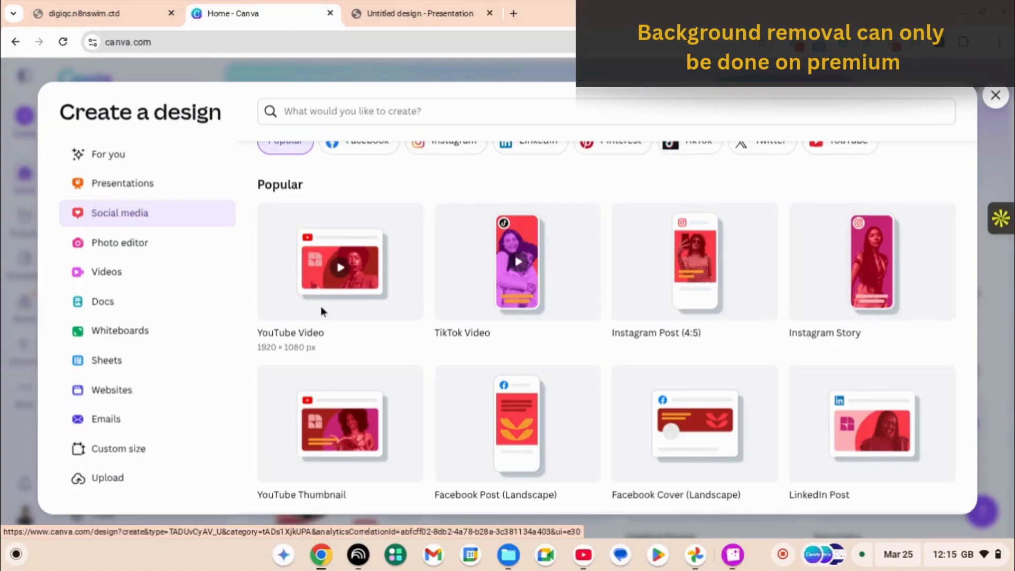
scroll(326, 317, up, 1)
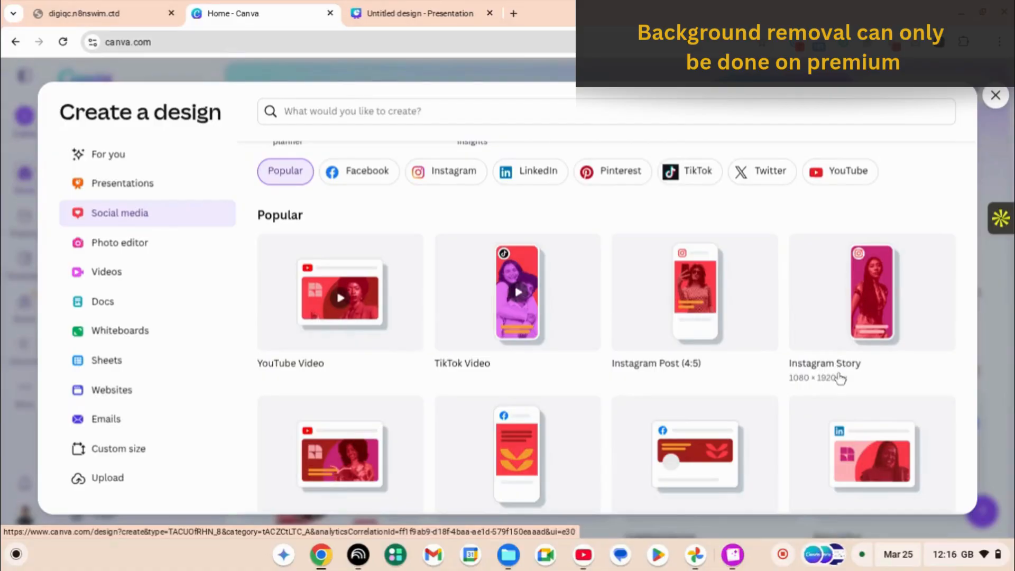
scroll(840, 378, down, 1)
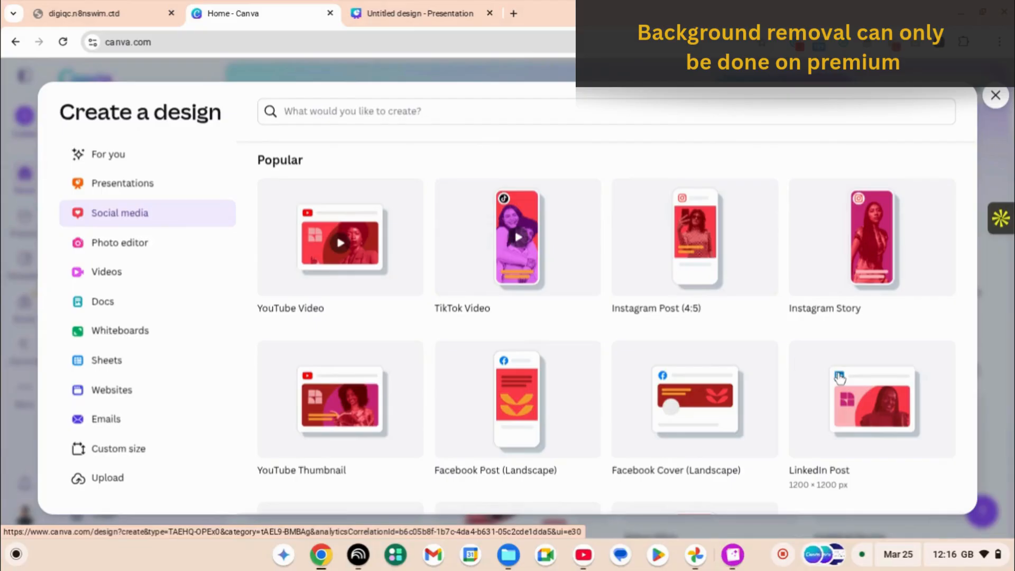
scroll(840, 378, down, 2)
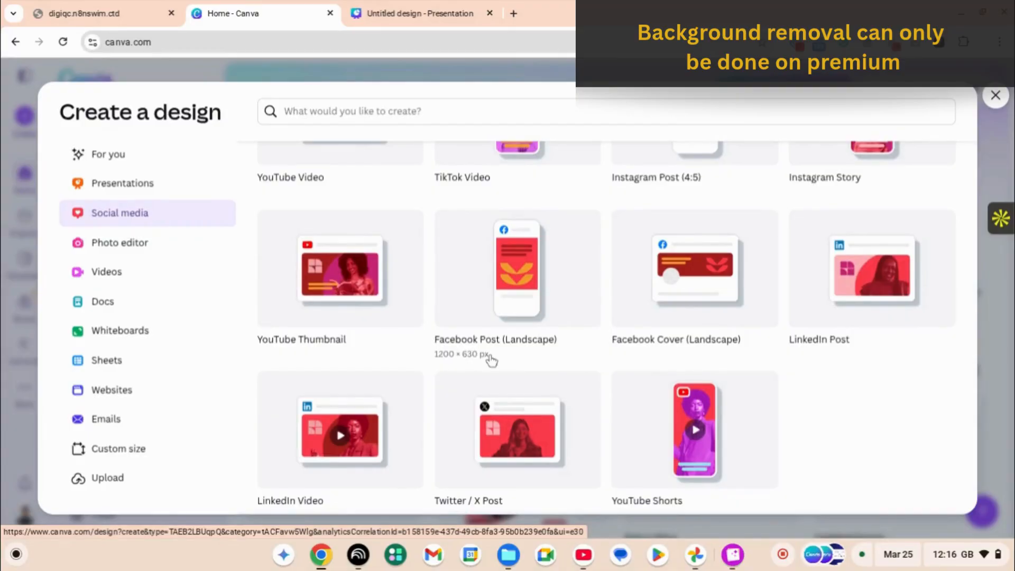
scroll(491, 360, up, 2)
scroll(491, 360, up, 3)
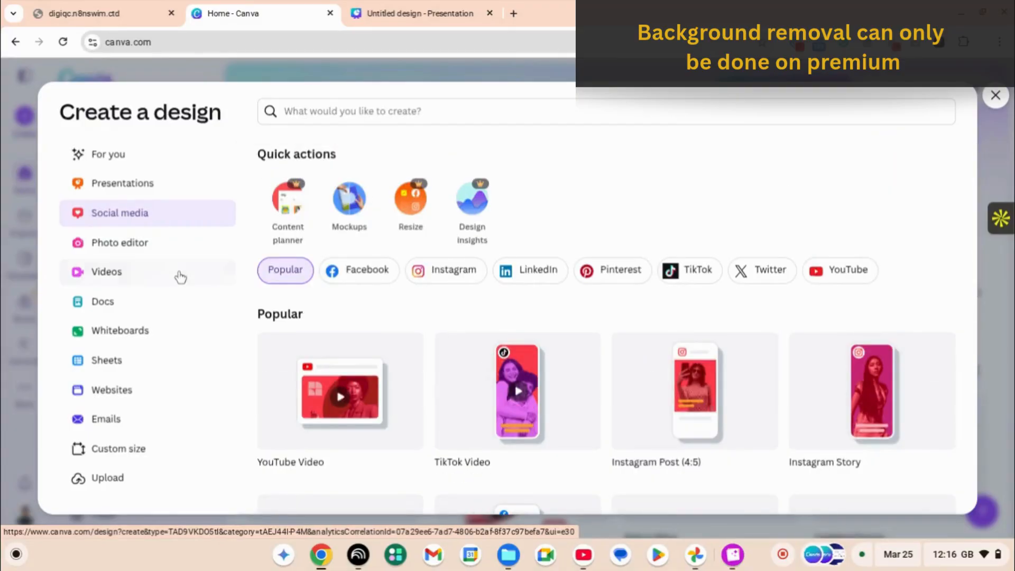
Step: Browse the Photo editor thumbnails, then show the Videos category with YouTube, TikTok and Landscape Video
click(136, 243)
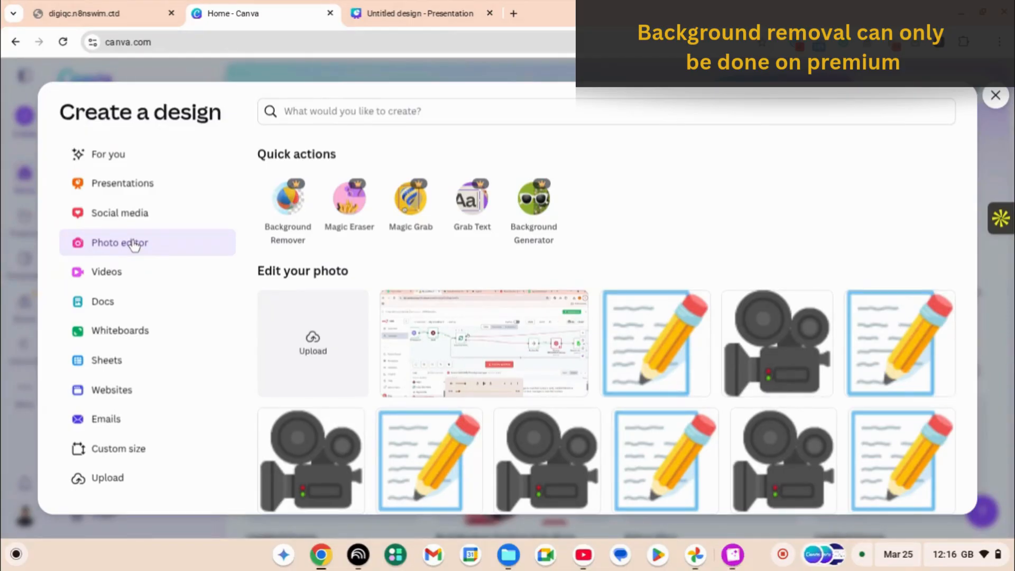
scroll(447, 366, down, 5)
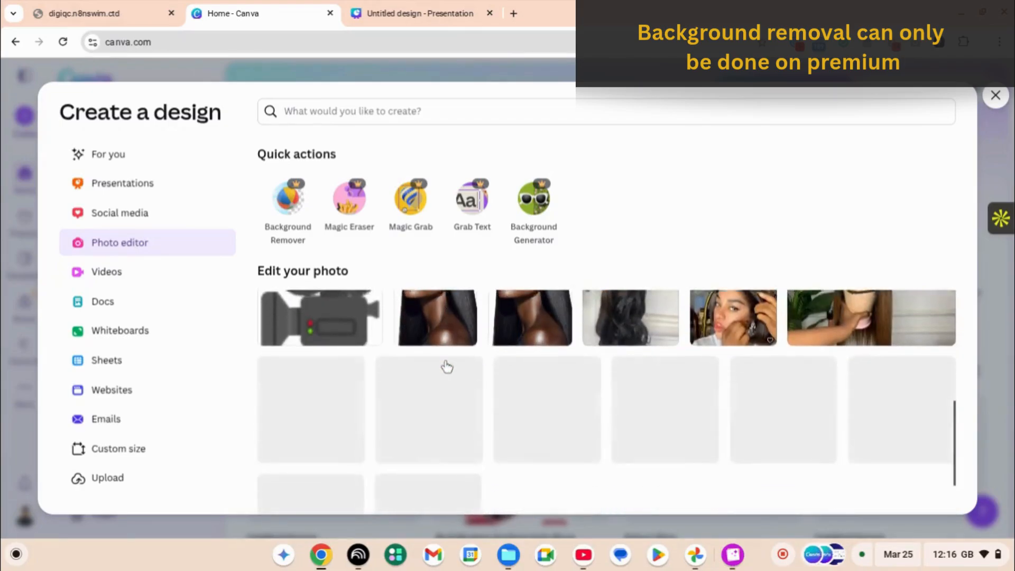
scroll(447, 366, up, 5)
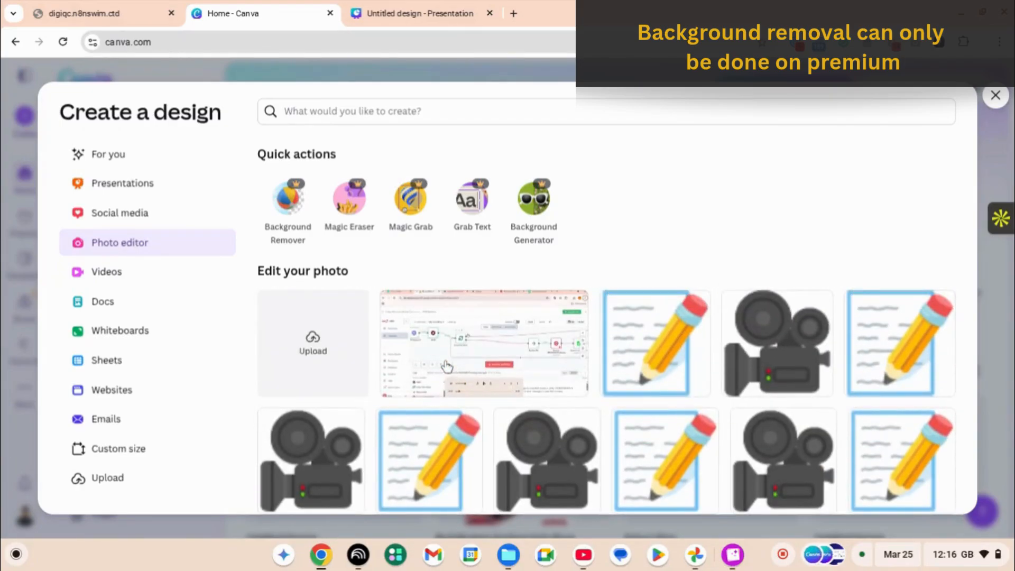
scroll(447, 366, down, 8)
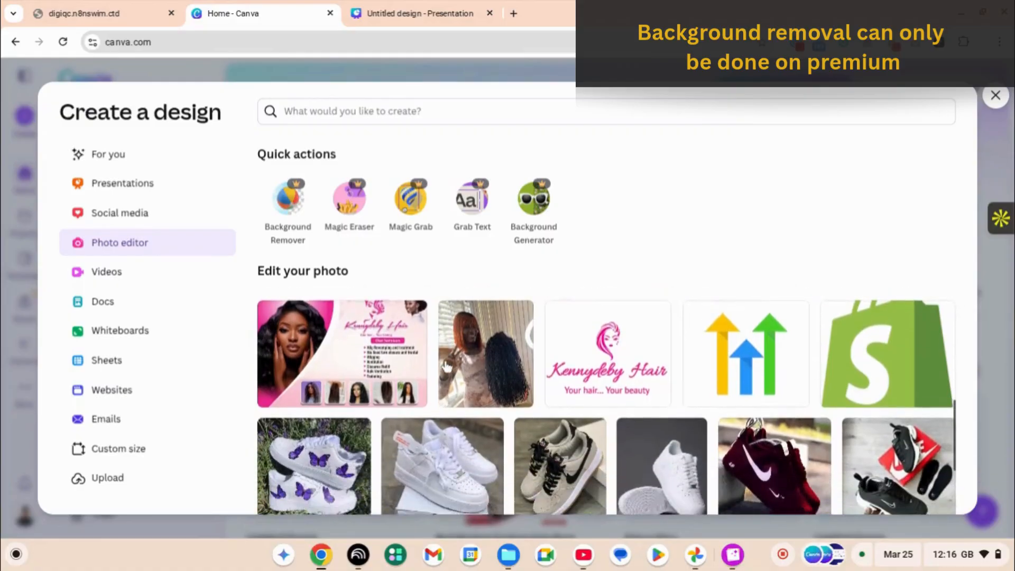
scroll(447, 366, down, 6)
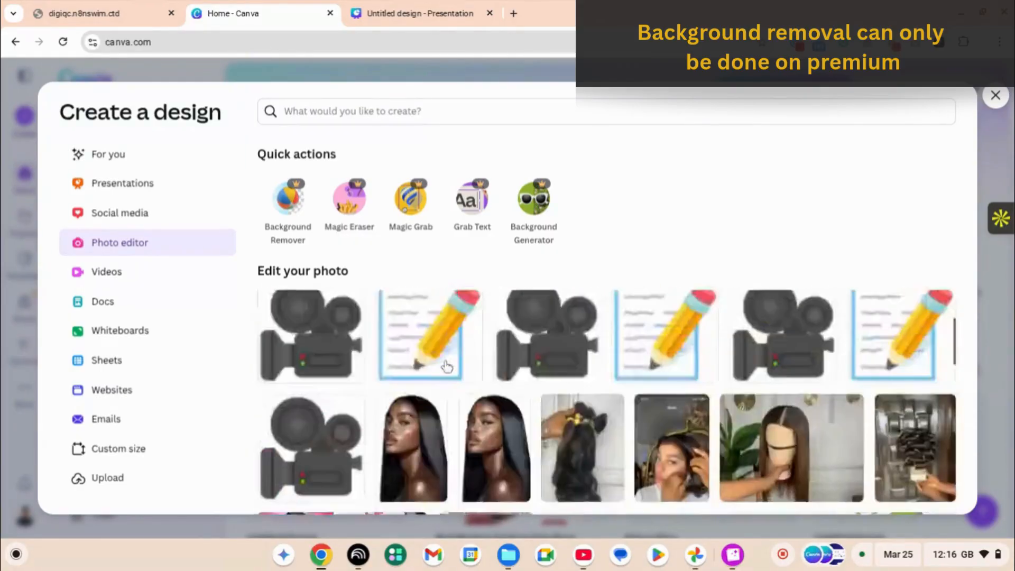
scroll(447, 366, down, 8)
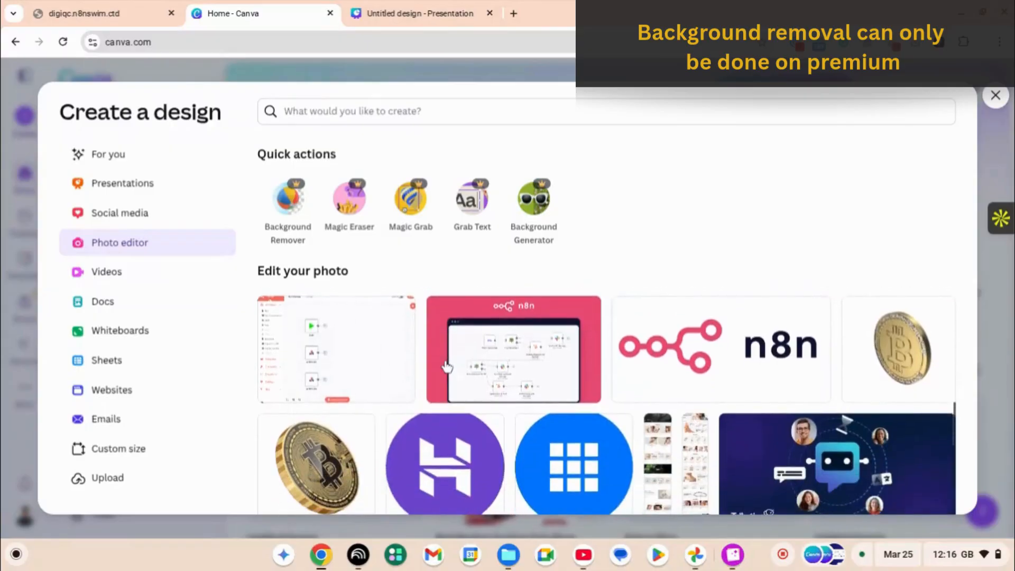
scroll(447, 366, down, 7)
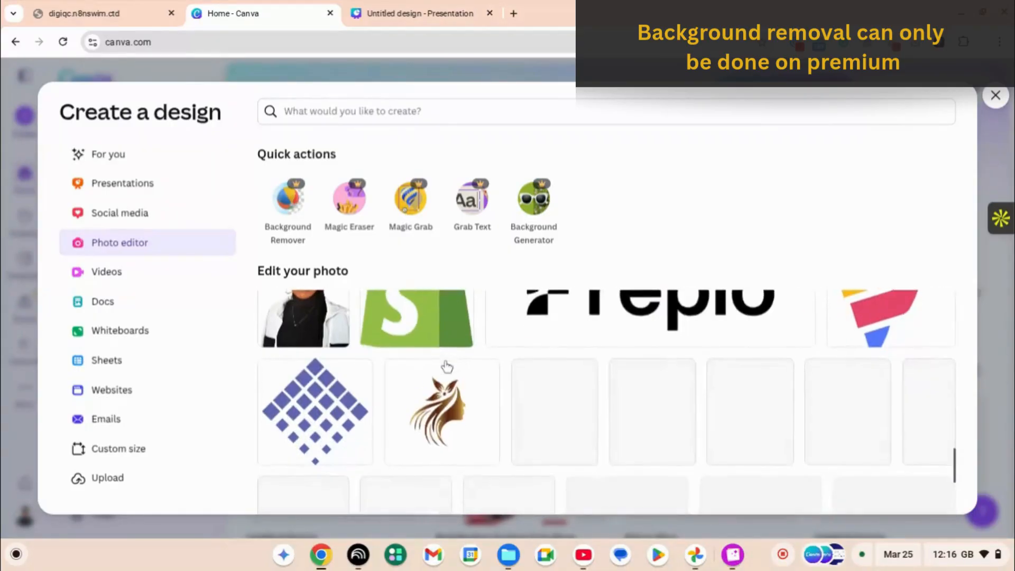
scroll(447, 366, down, 6)
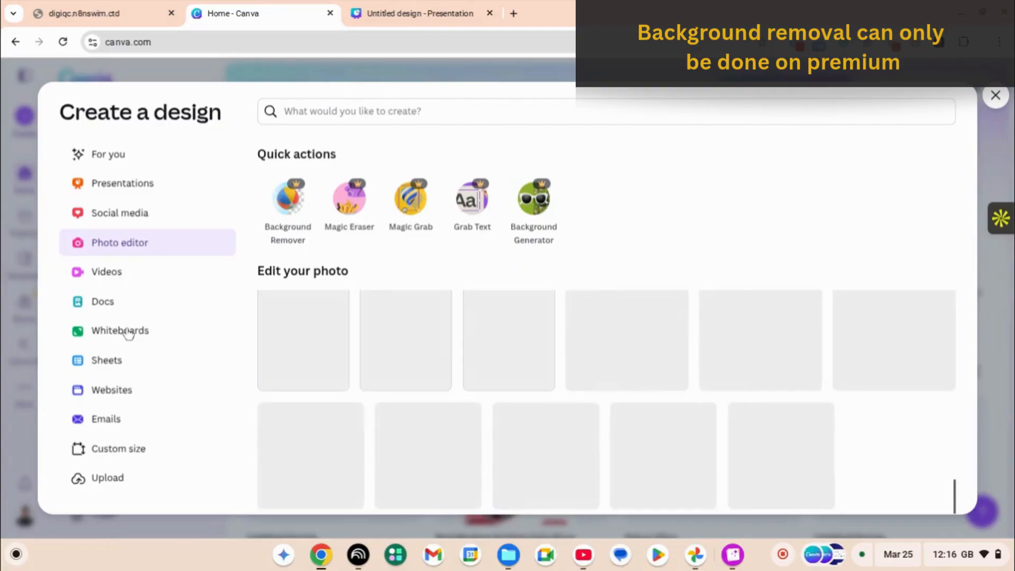
click(93, 272)
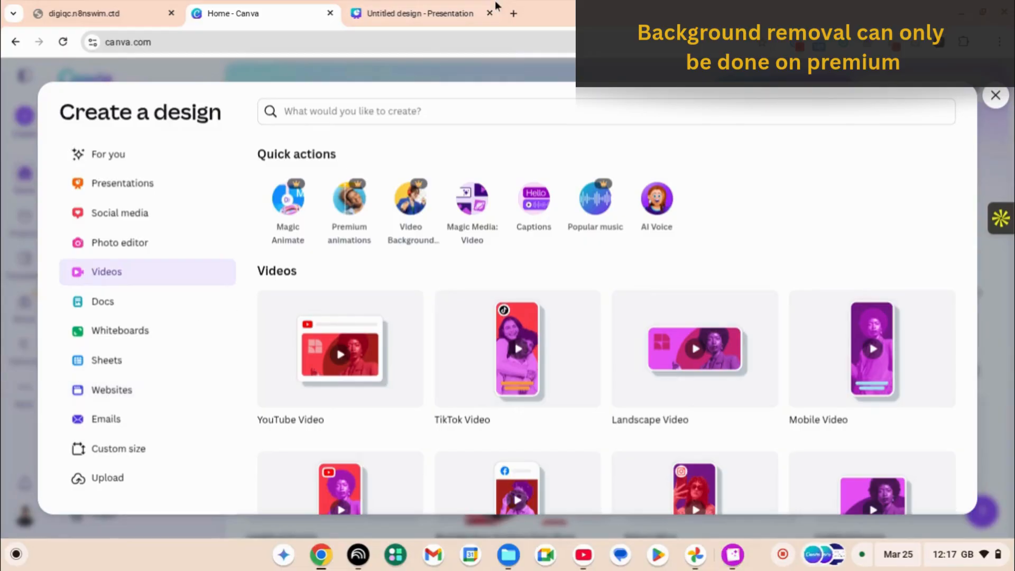
Step: In a new Chrome tab, search the site name and open the saved Canva Website design
click(514, 14)
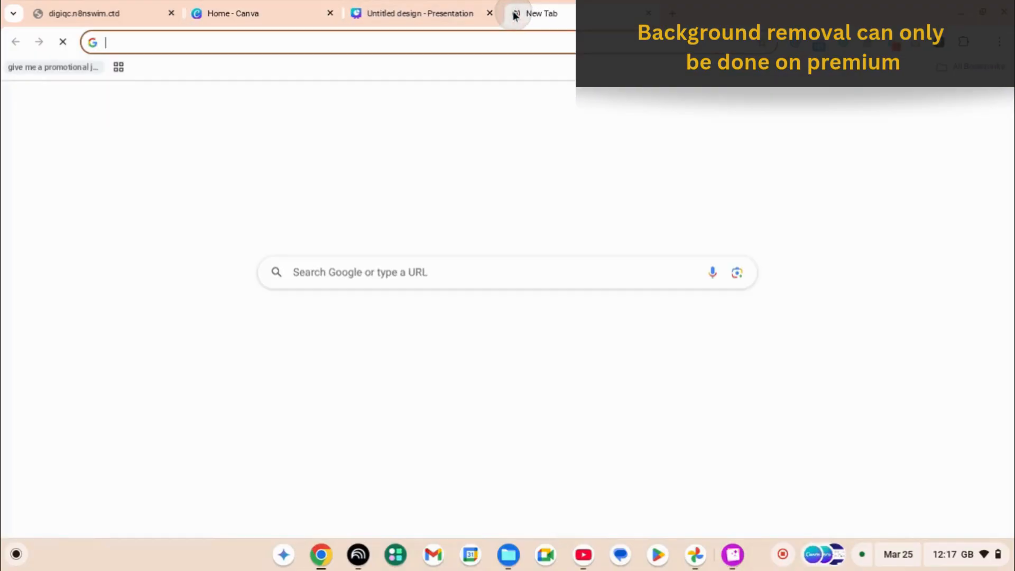
click(479, 39)
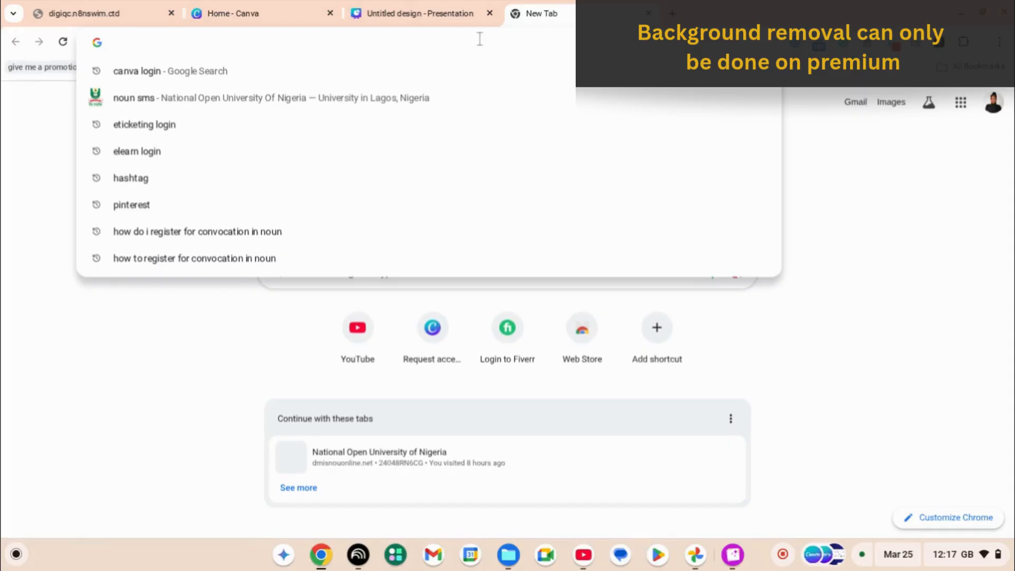
text(fa)
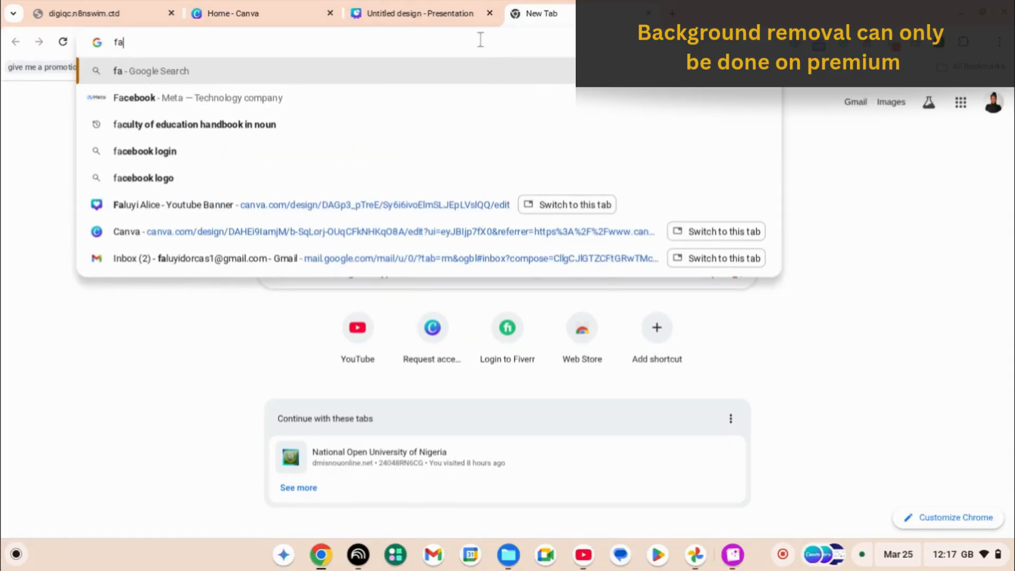
text(luyi)
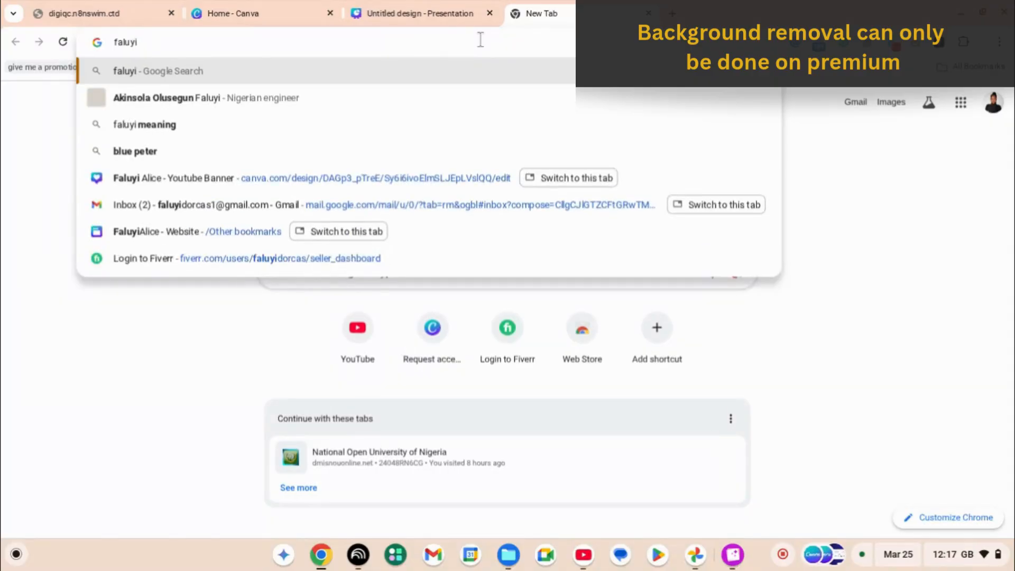
text(alice)
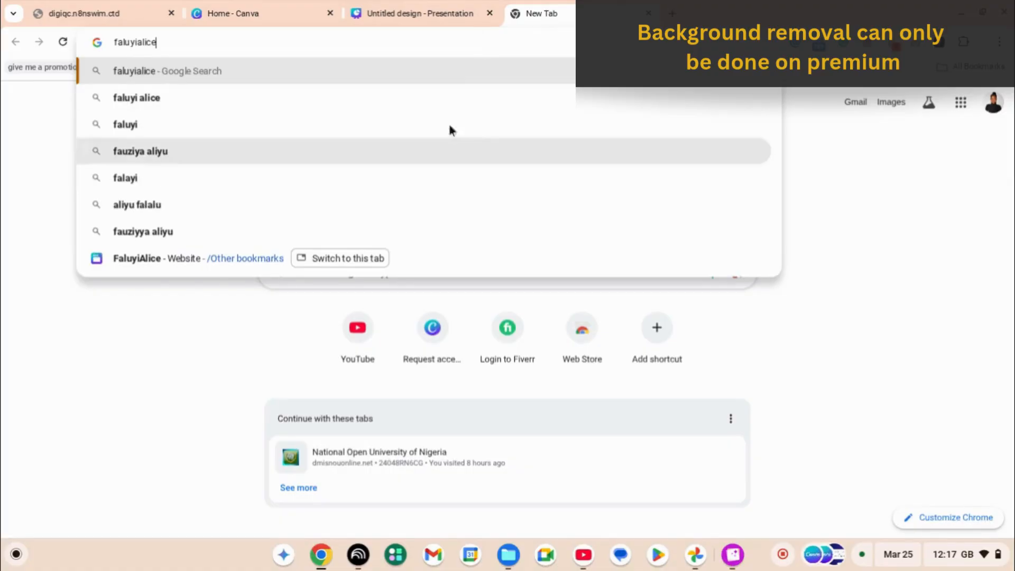
click(121, 259)
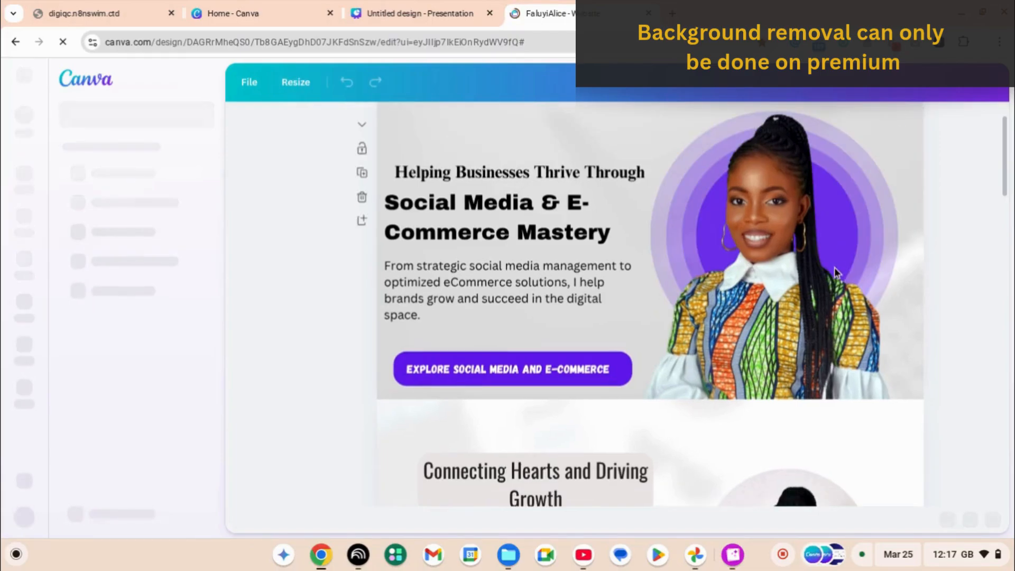
Step: Scroll through the six-page website design and back up to the 'Social Media & E-Commerce Mastery' hero
scroll(835, 268, down, 10)
scroll(834, 267, down, 10)
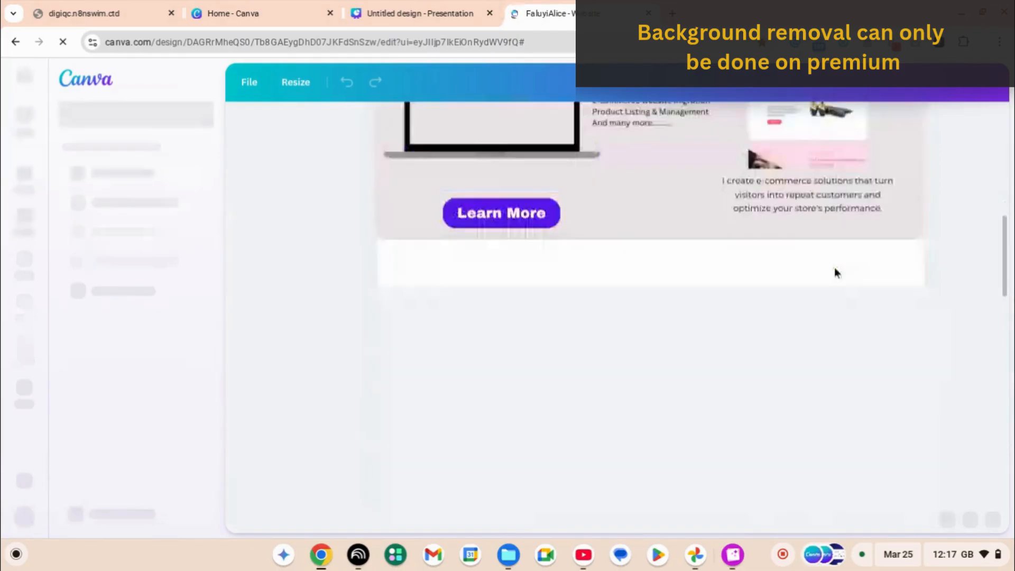
scroll(835, 267, up, 10)
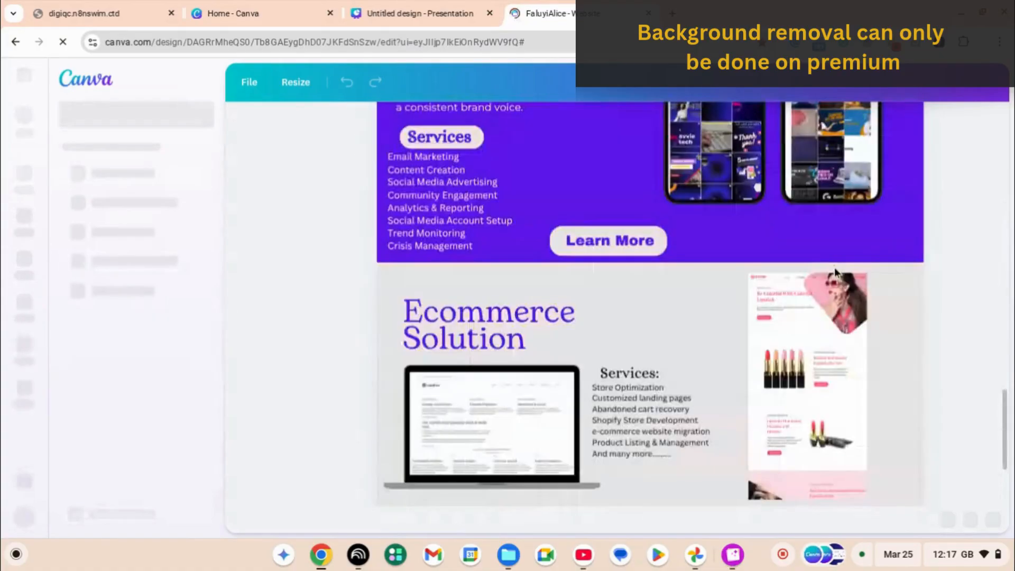
scroll(834, 268, down, 6)
scroll(835, 267, up, 10)
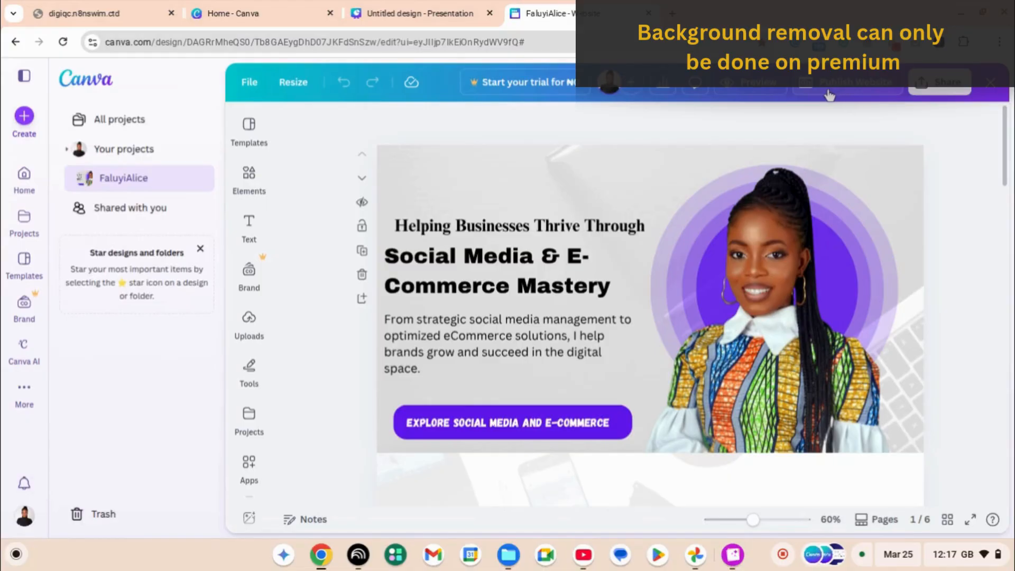
Step: Preview the website at full width, from the hero through 'Why Work With Me' to 'Contact Me Today'
click(767, 92)
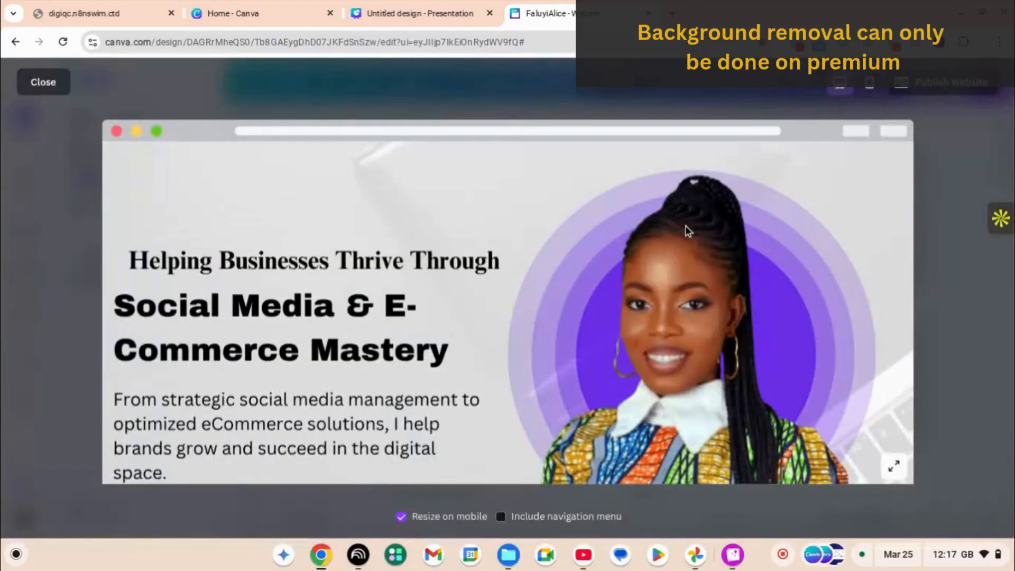
scroll(686, 227, down, 5)
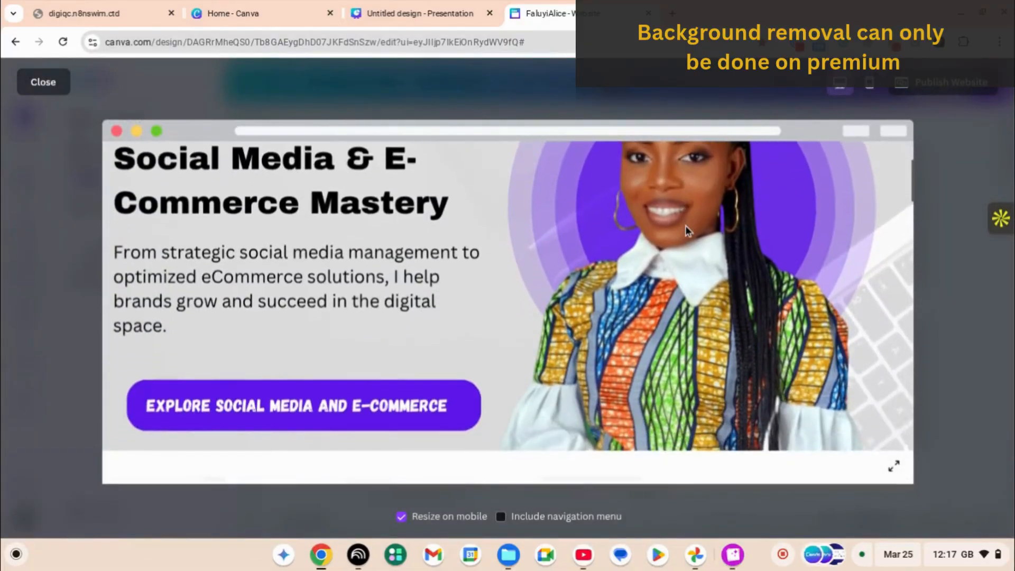
scroll(687, 229, down, 15)
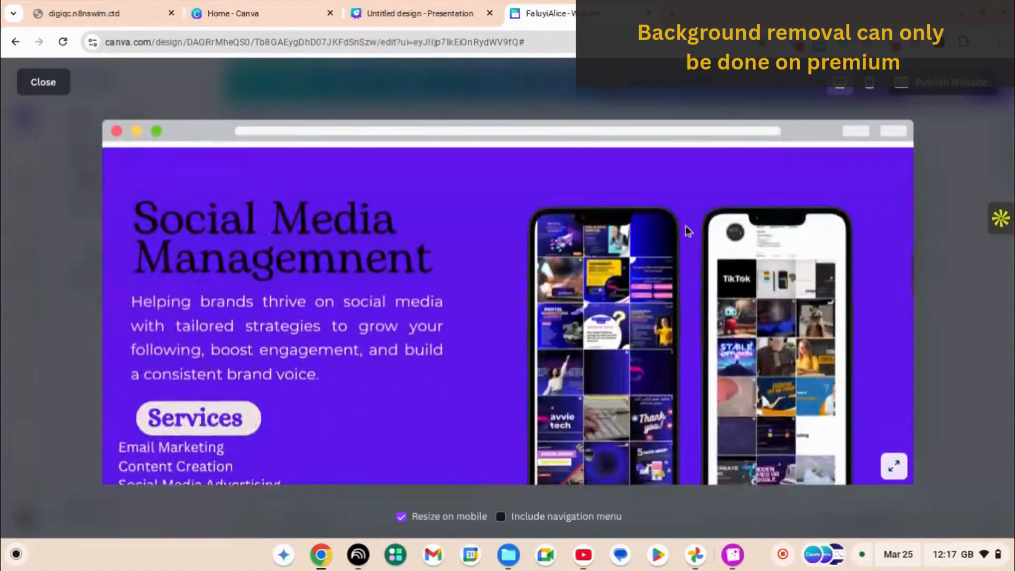
scroll(687, 229, down, 15)
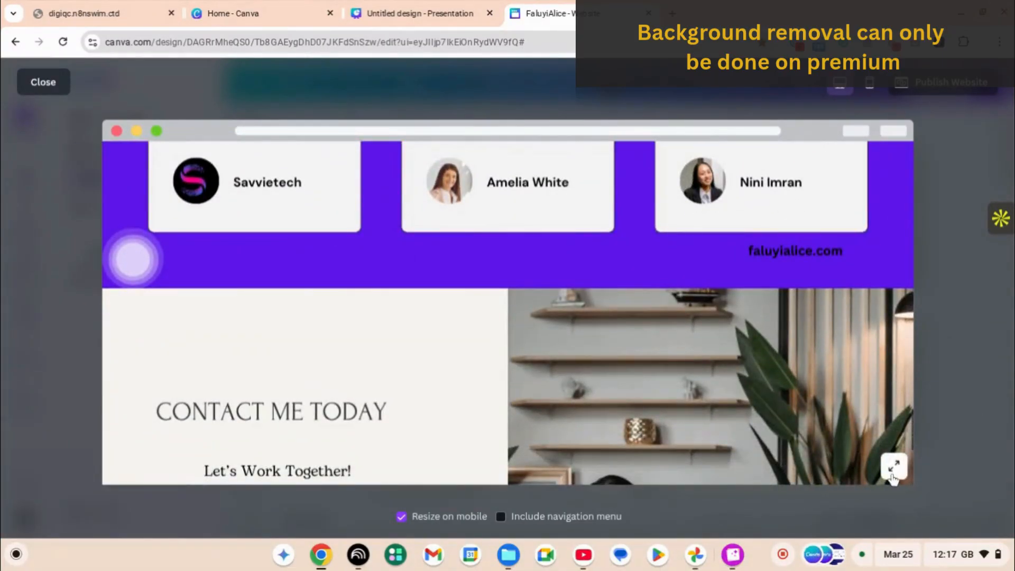
click(894, 474)
scroll(681, 335, down, 5)
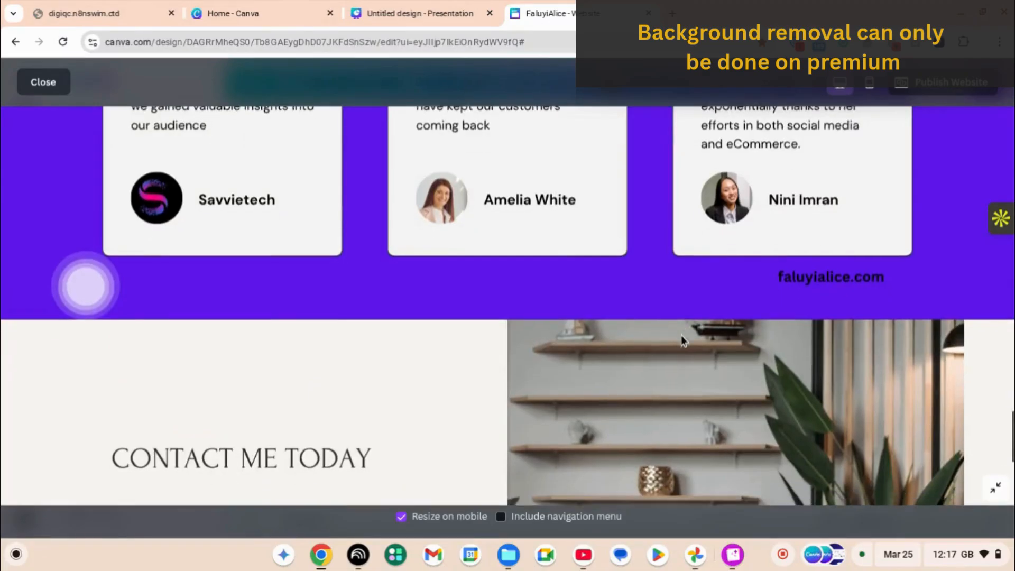
scroll(681, 335, up, 15)
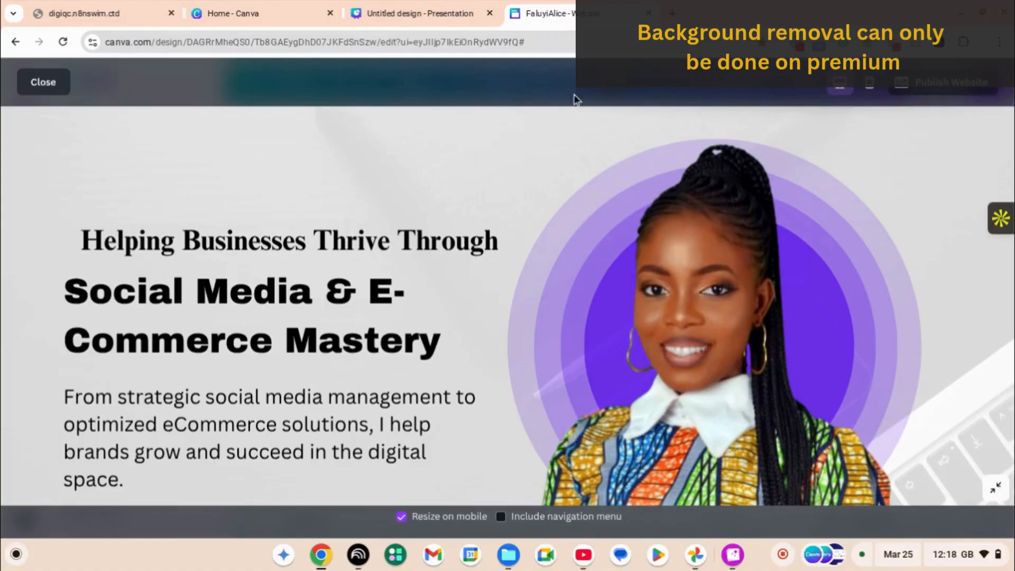
Step: Back on the Home tab, view the Custom size and Upload options in Create a design, then close it
click(249, 13)
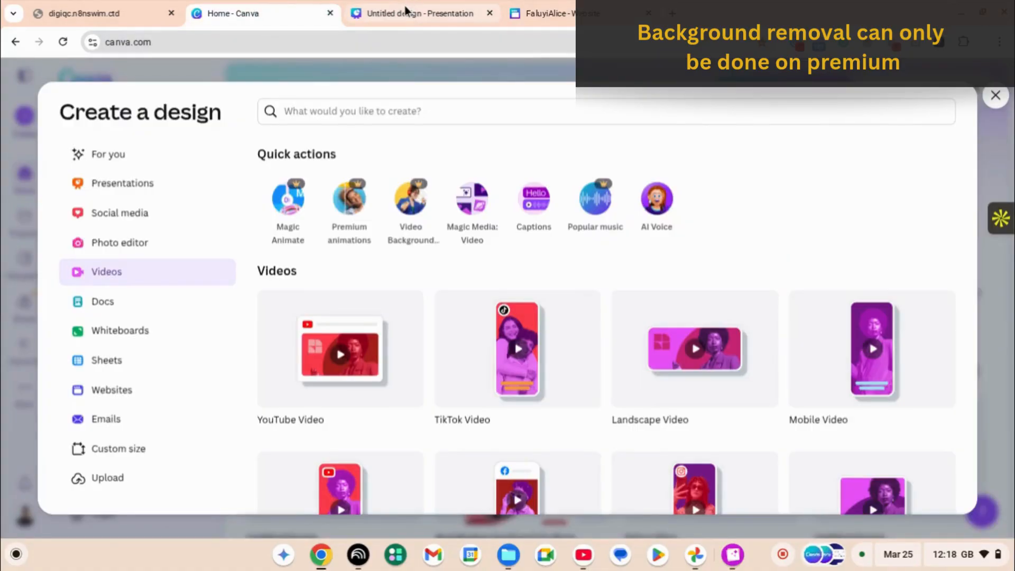
scroll(353, 433, down, 4)
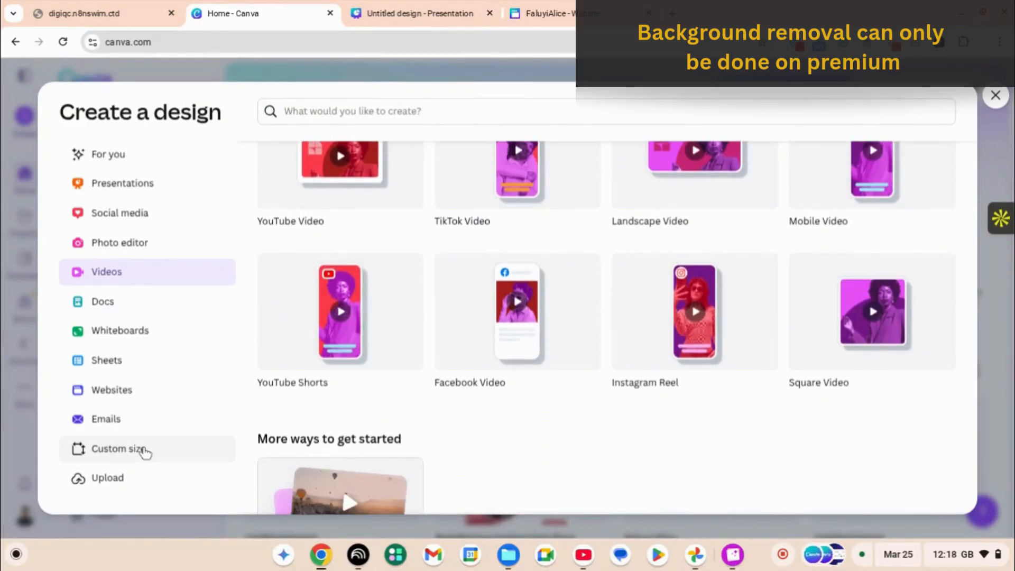
click(144, 451)
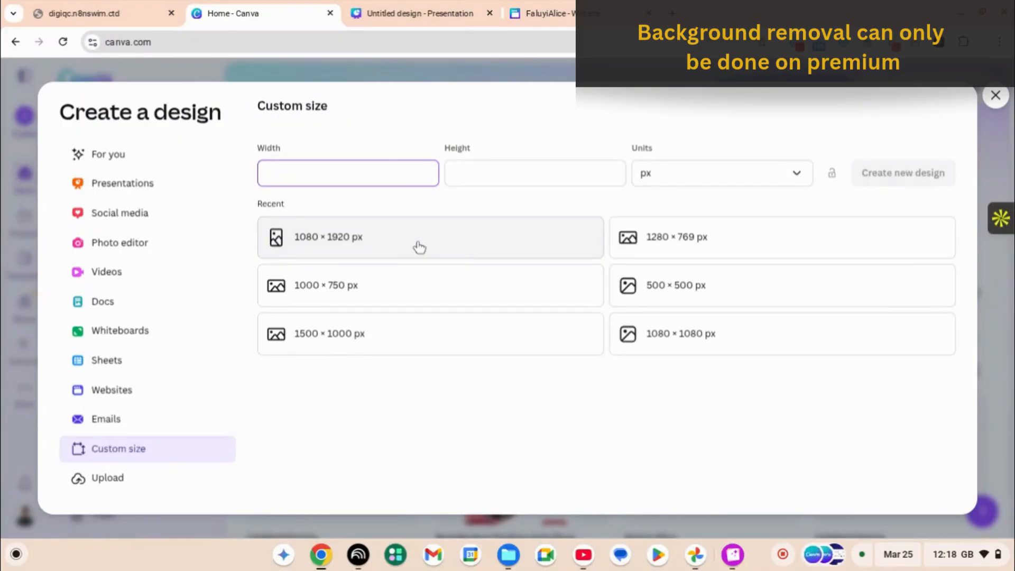
click(180, 491)
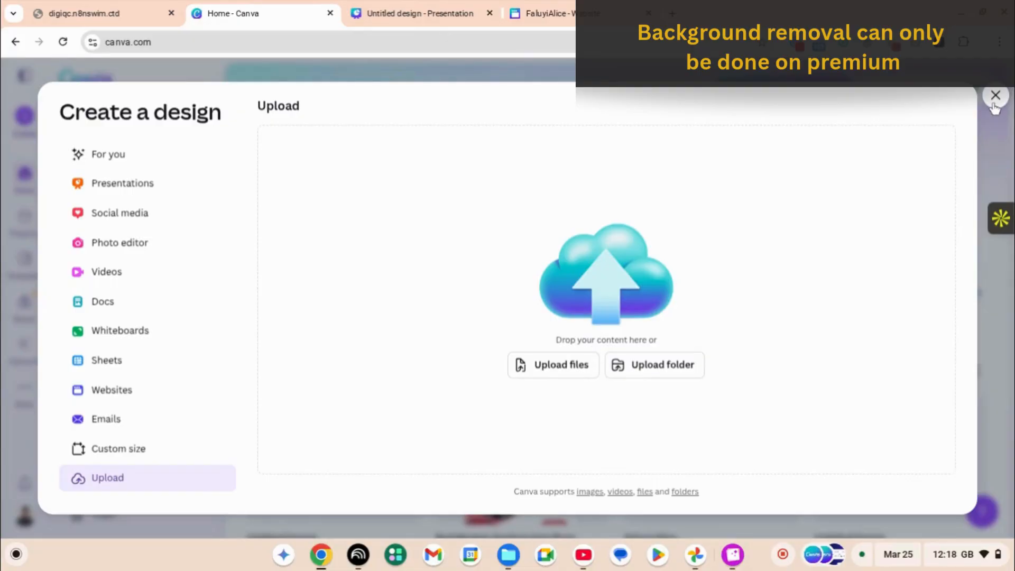
click(996, 96)
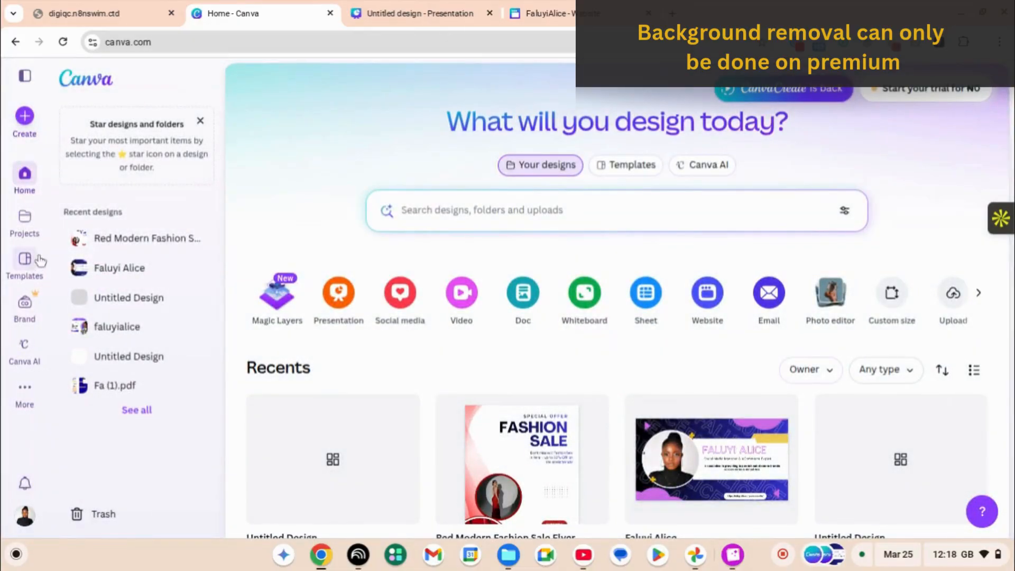
Step: Open All projects and browse the Recents designs and the Uploads folder
click(32, 229)
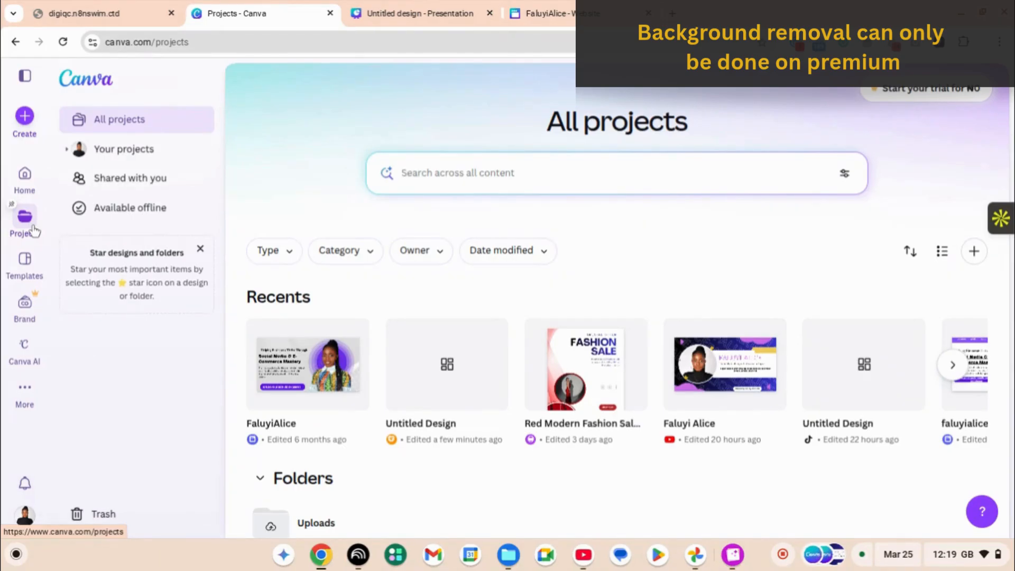
scroll(392, 331, down, 12)
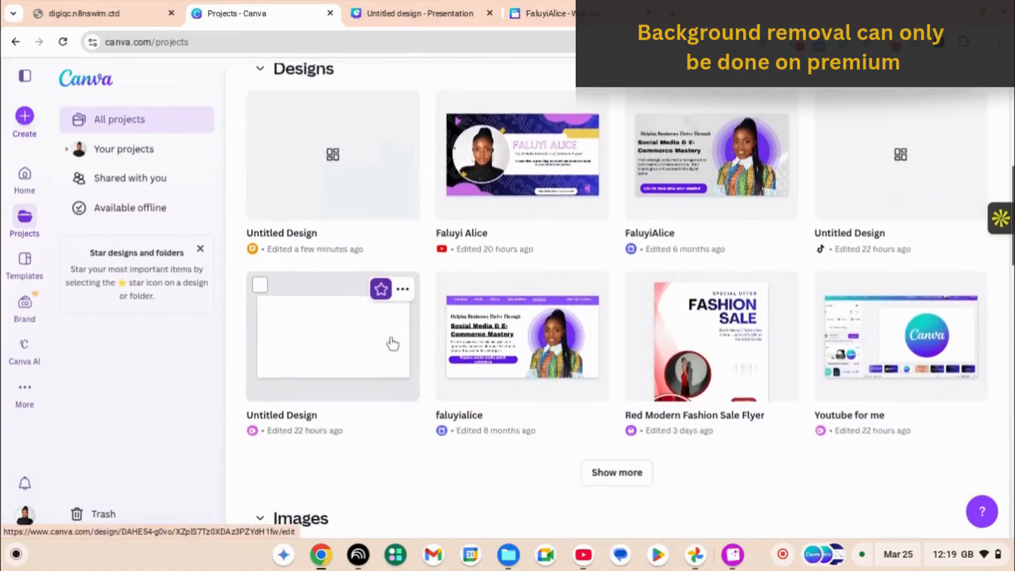
scroll(392, 343, down, 15)
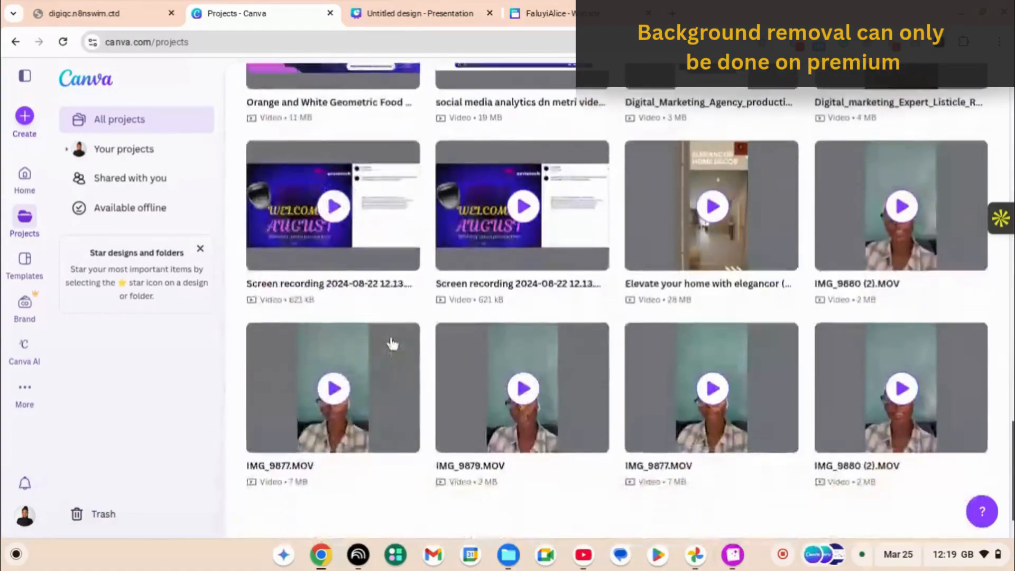
scroll(392, 344, up, 20)
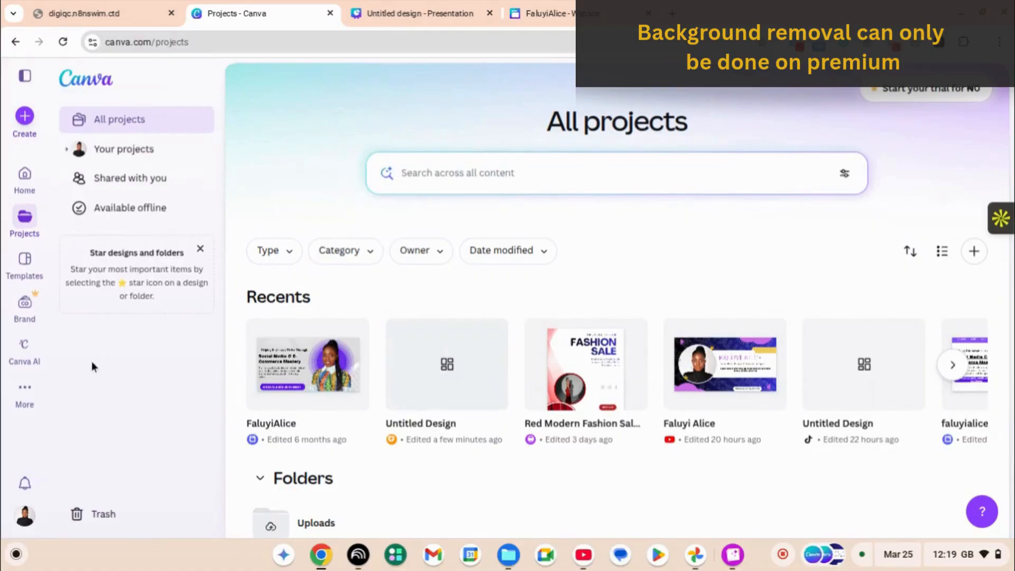
Step: Browse the Templates gallery's Flyers, Birthday, Canva's top picks and YouTube Videos collections
click(27, 277)
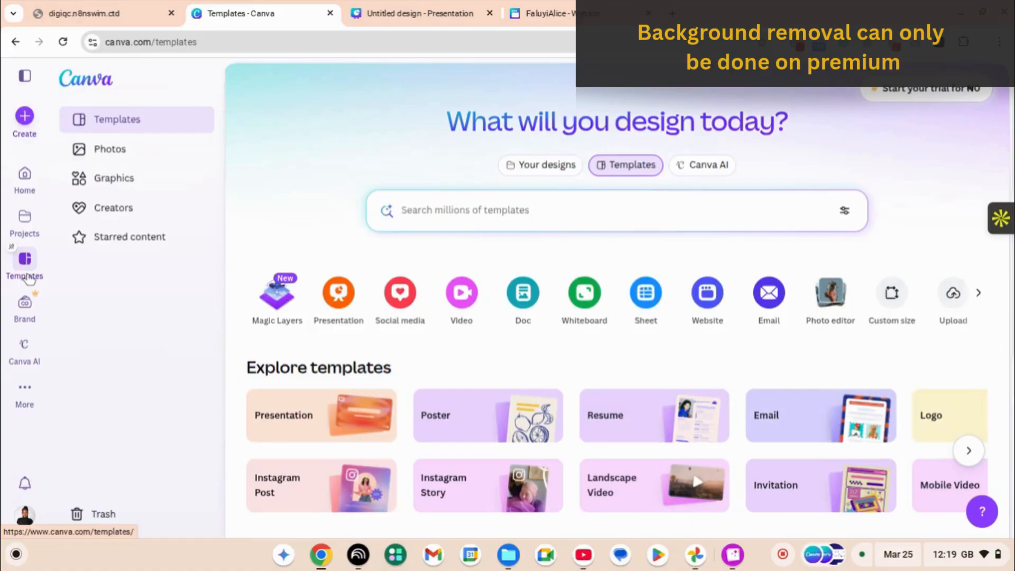
scroll(205, 324, down, 2)
scroll(279, 383, down, 6)
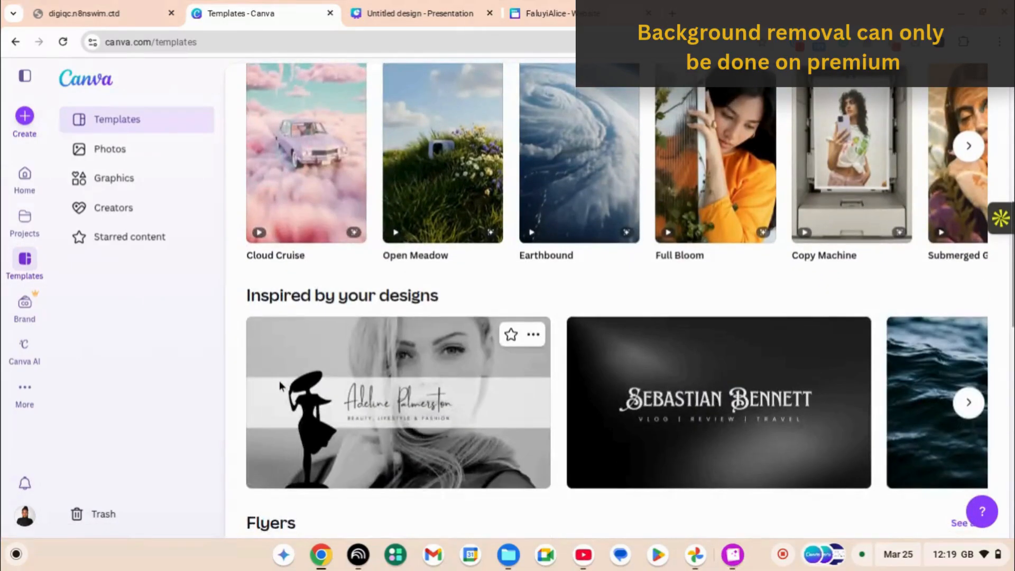
scroll(279, 381, down, 6)
scroll(279, 382, down, 3)
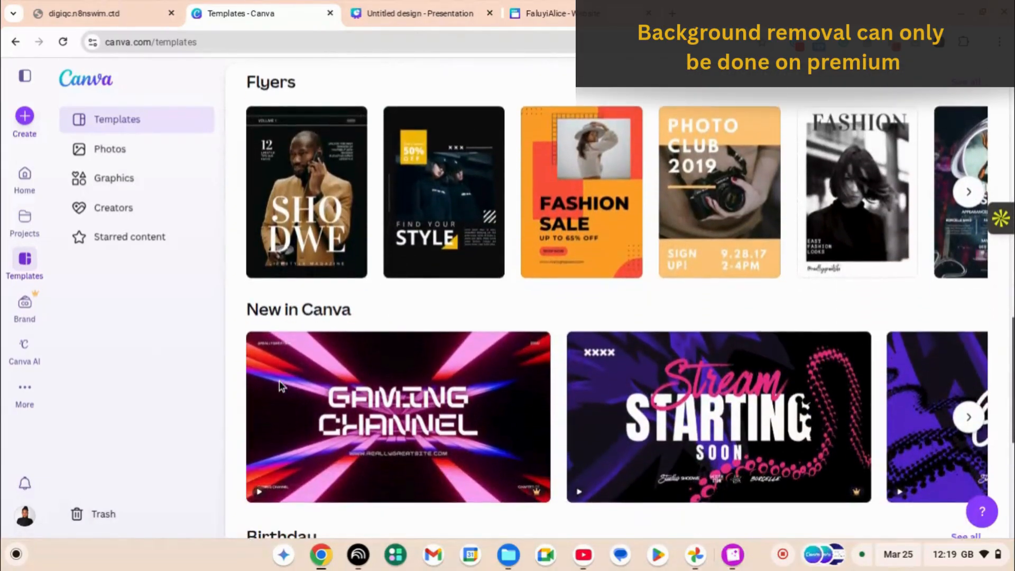
scroll(280, 382, down, 3)
scroll(279, 381, down, 1)
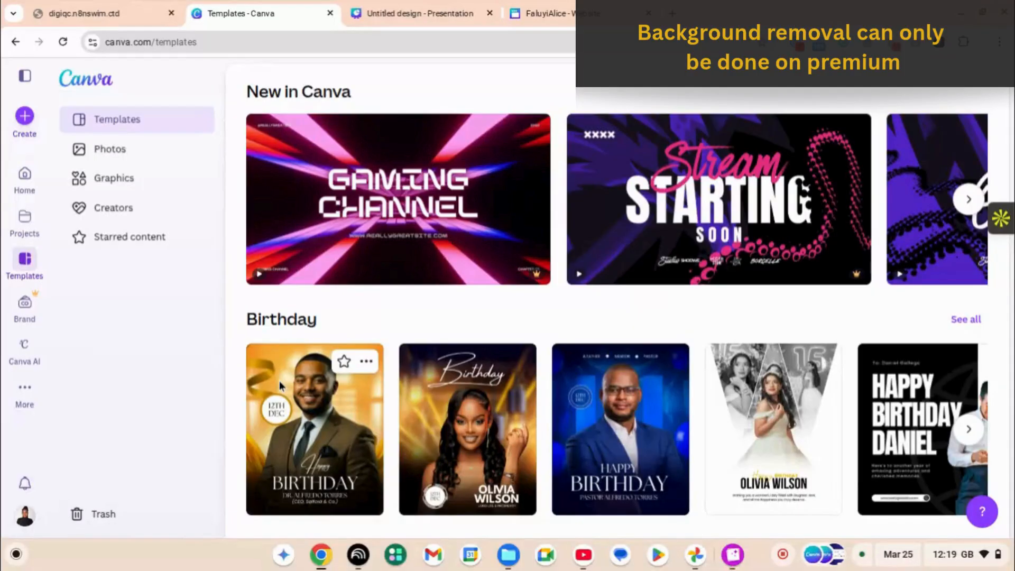
scroll(279, 381, down, 5)
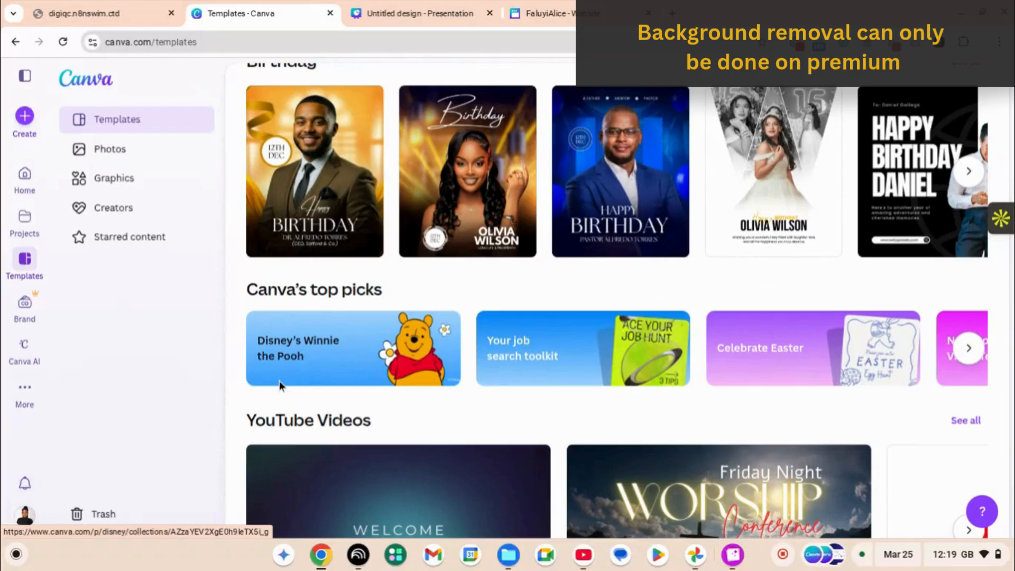
scroll(279, 381, down, 1)
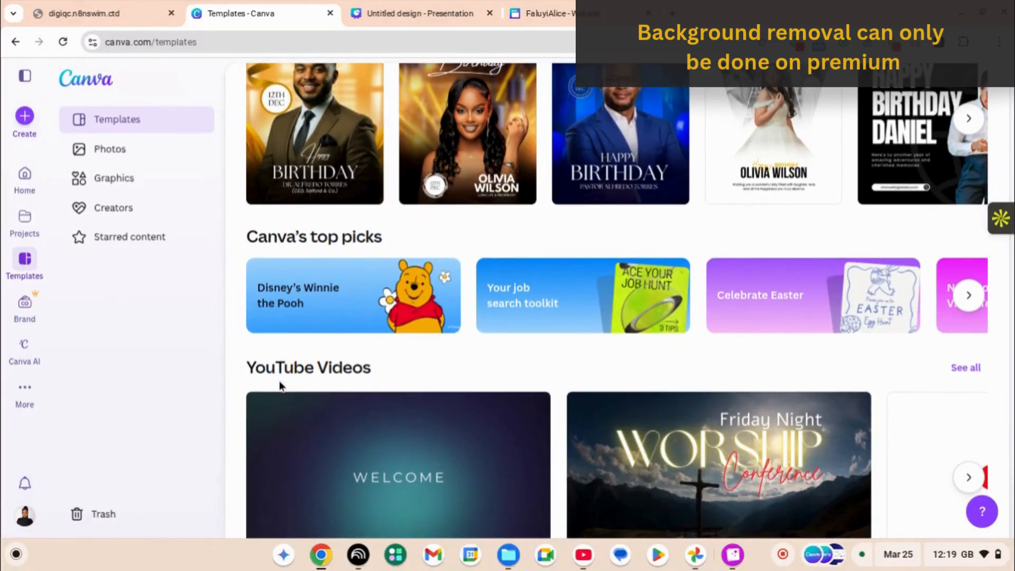
scroll(280, 385, down, 1)
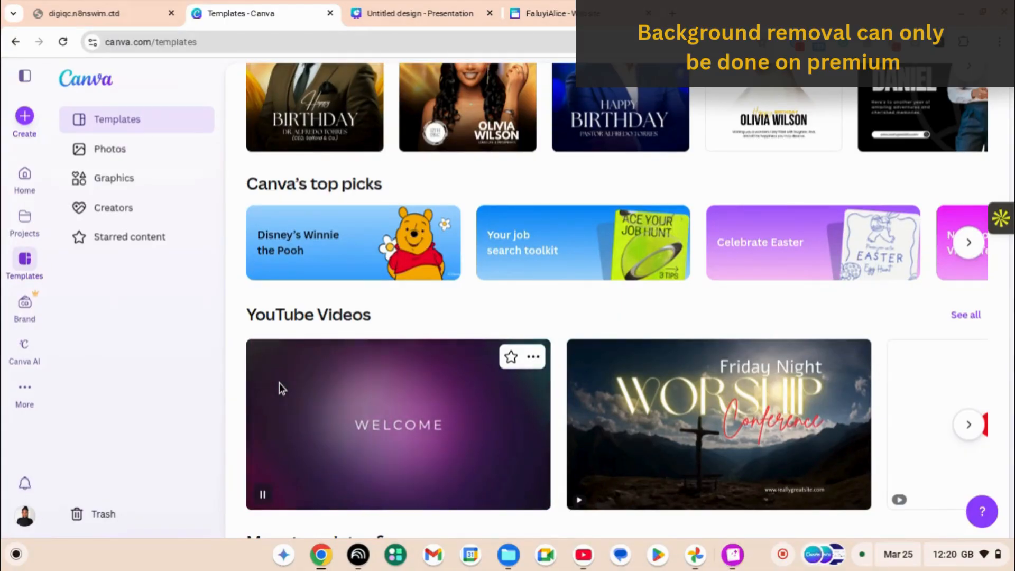
scroll(279, 383, up, 4)
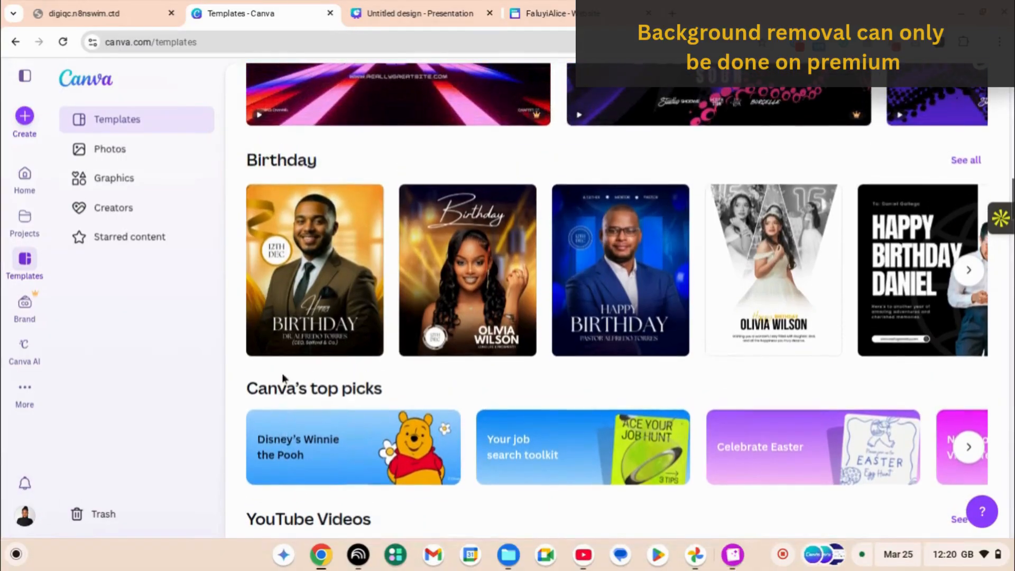
Step: Open the Gold Modern Birthday Instagram Post template for editing, then return to the Templates gallery
click(314, 318)
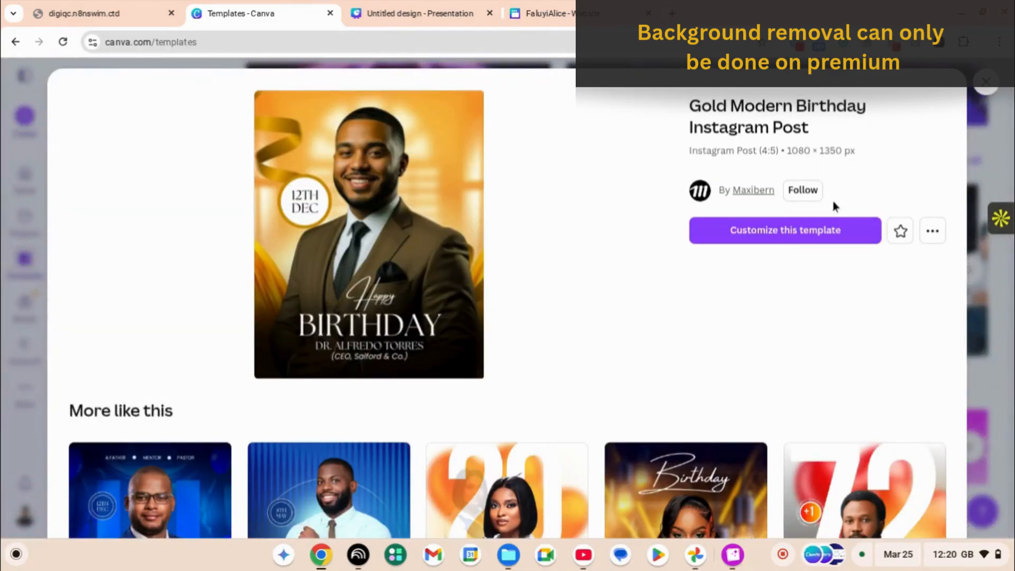
click(835, 231)
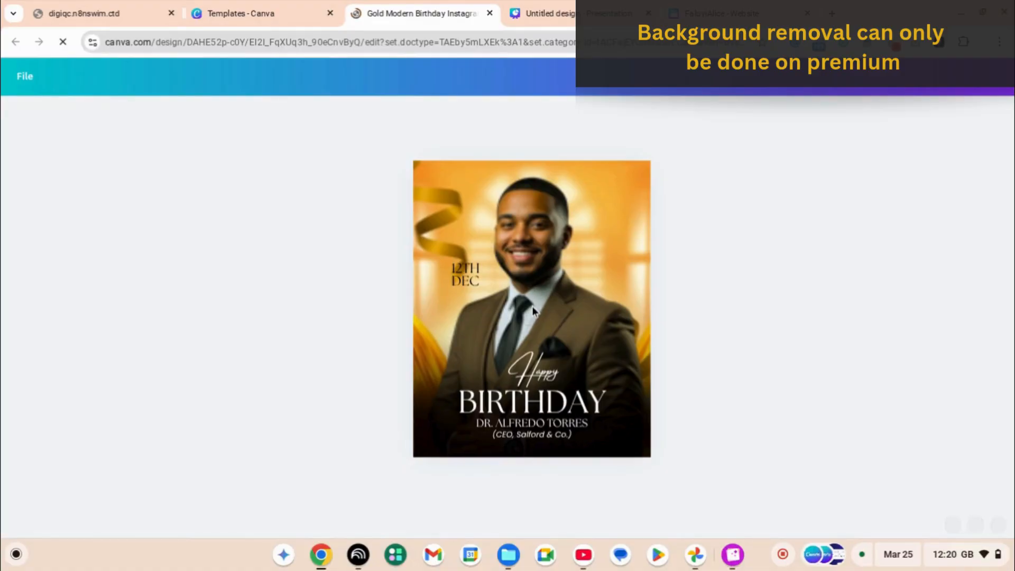
click(533, 311)
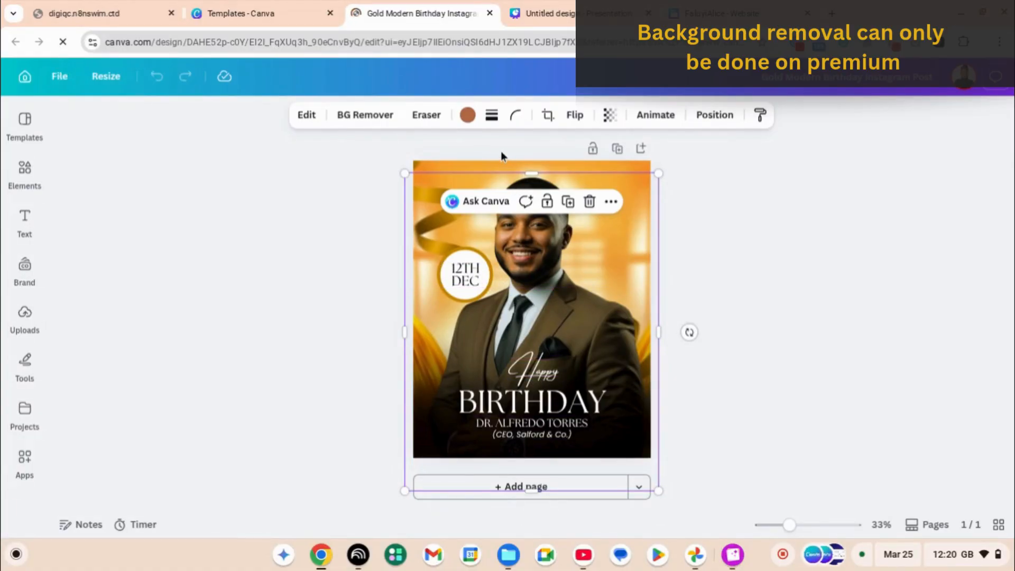
click(295, 16)
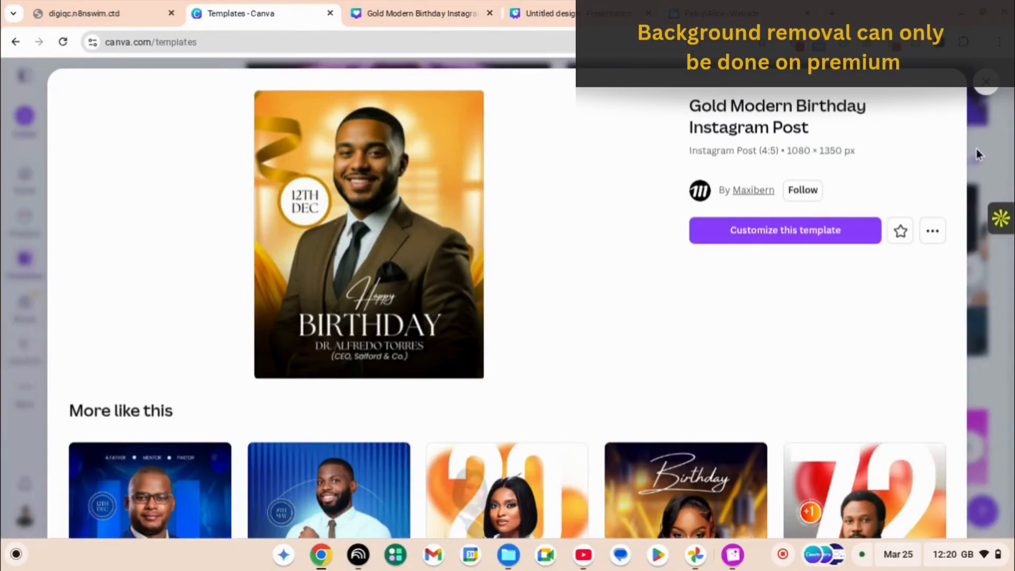
click(986, 83)
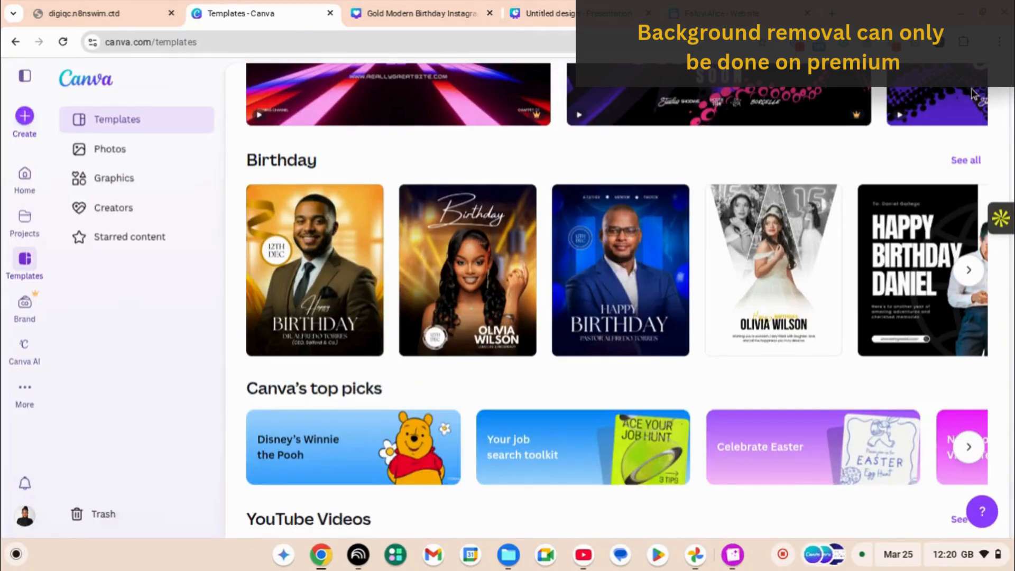
scroll(643, 316, down, 2)
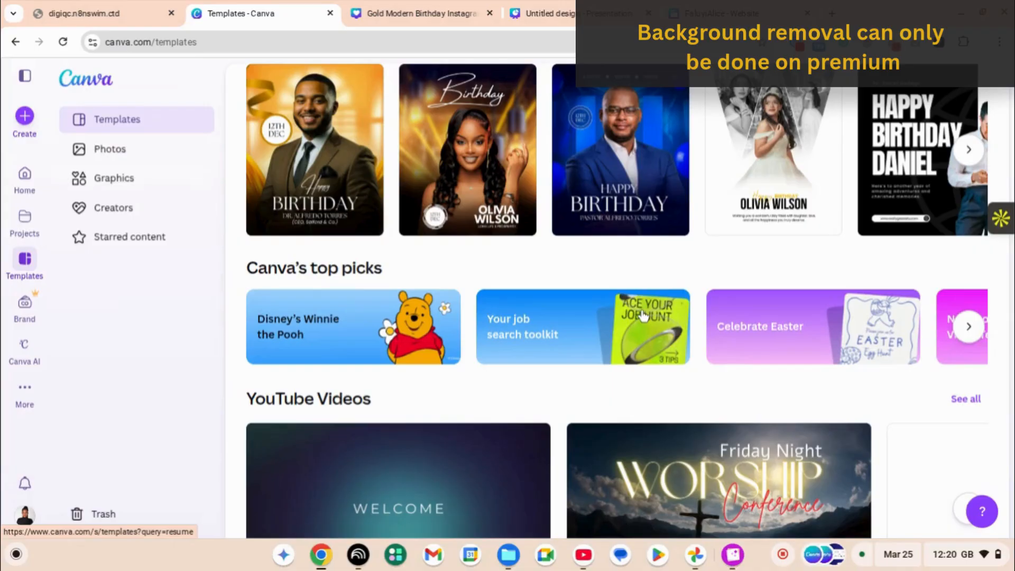
scroll(538, 297, down, 2)
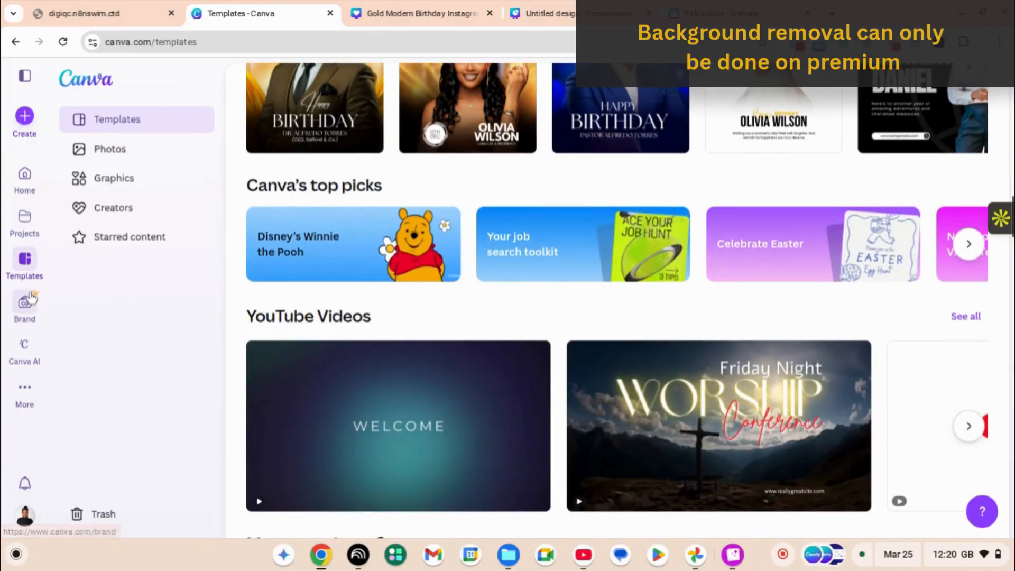
Step: Open Brand Kit and review its Logos, Colors, Fonts, Brand voice, Photos, Graphics, Icons and Charts tiles
click(28, 303)
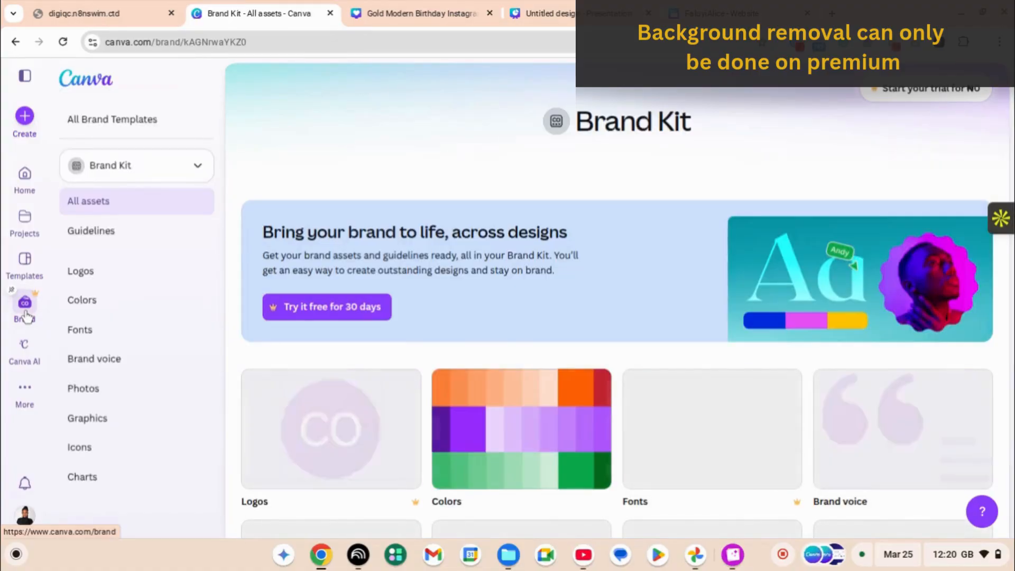
scroll(540, 319, down, 3)
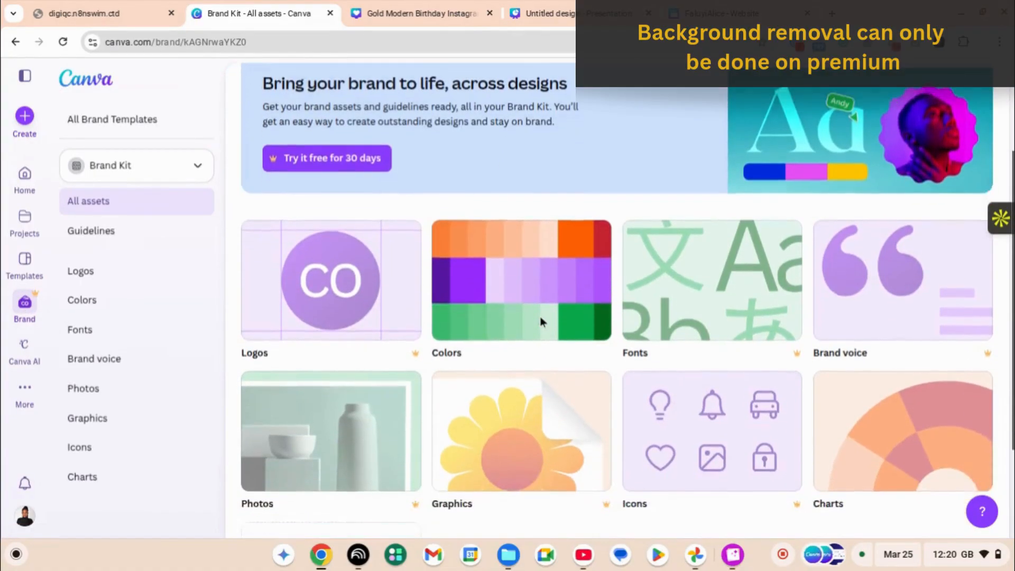
scroll(541, 321, down, 2)
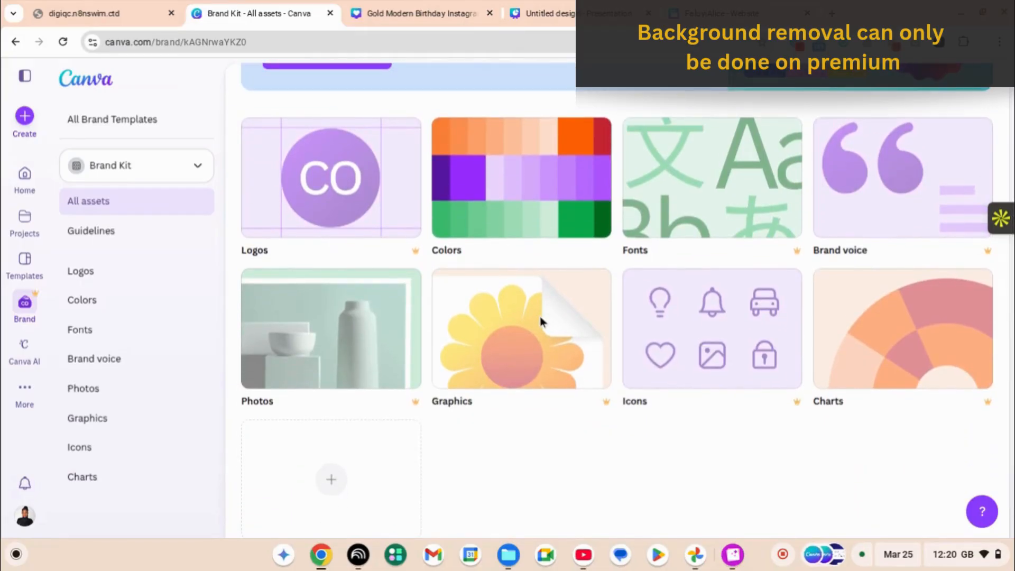
scroll(541, 319, down, 1)
scroll(540, 320, up, 6)
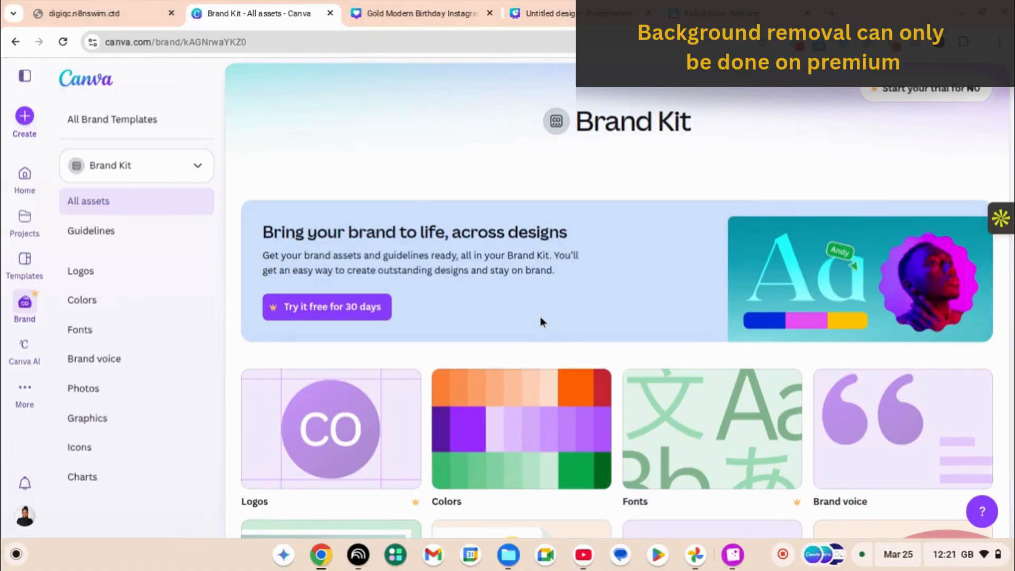
scroll(628, 399, down, 3)
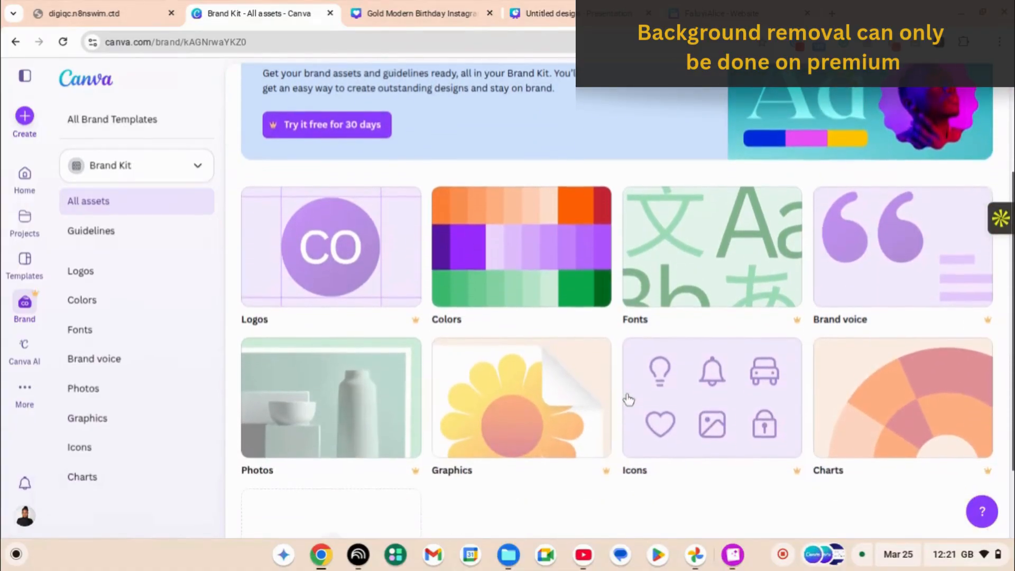
scroll(629, 399, down, 2)
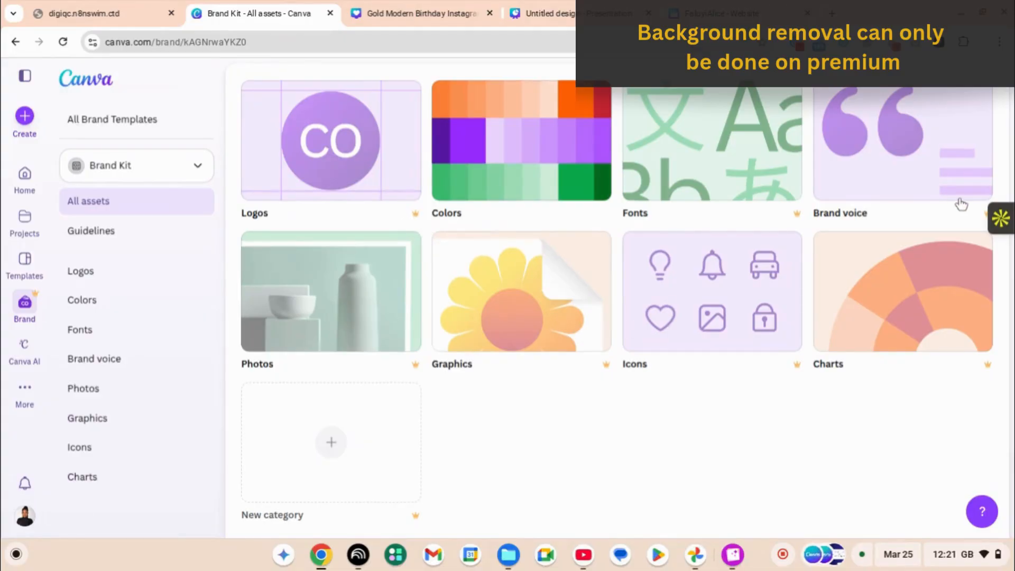
scroll(960, 203, up, 3)
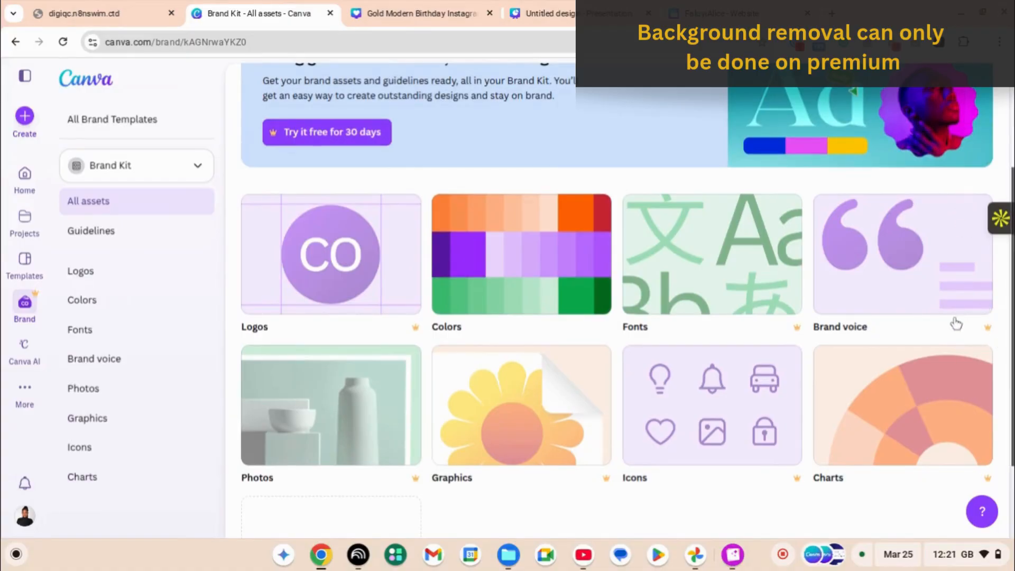
scroll(874, 447, down, 2)
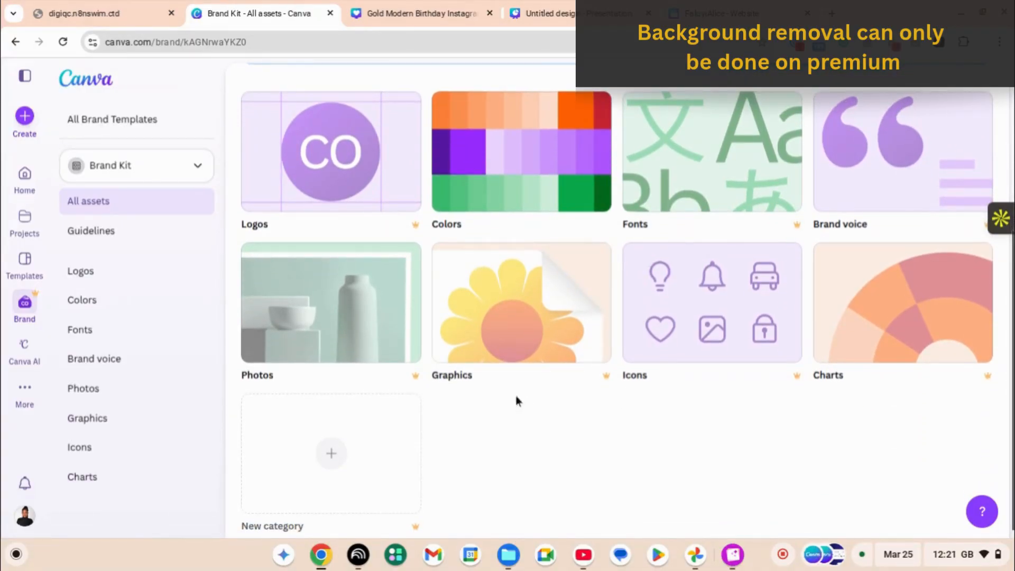
scroll(411, 394, down, 1)
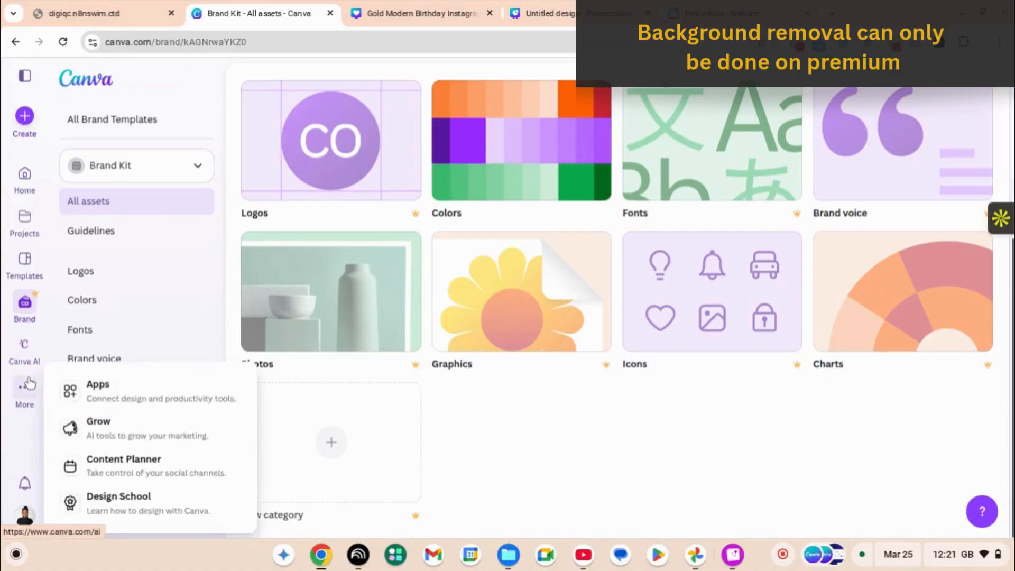
Step: Browse Canva AI's example prompts for video, images, code and writing, then expand the extra features list
click(35, 356)
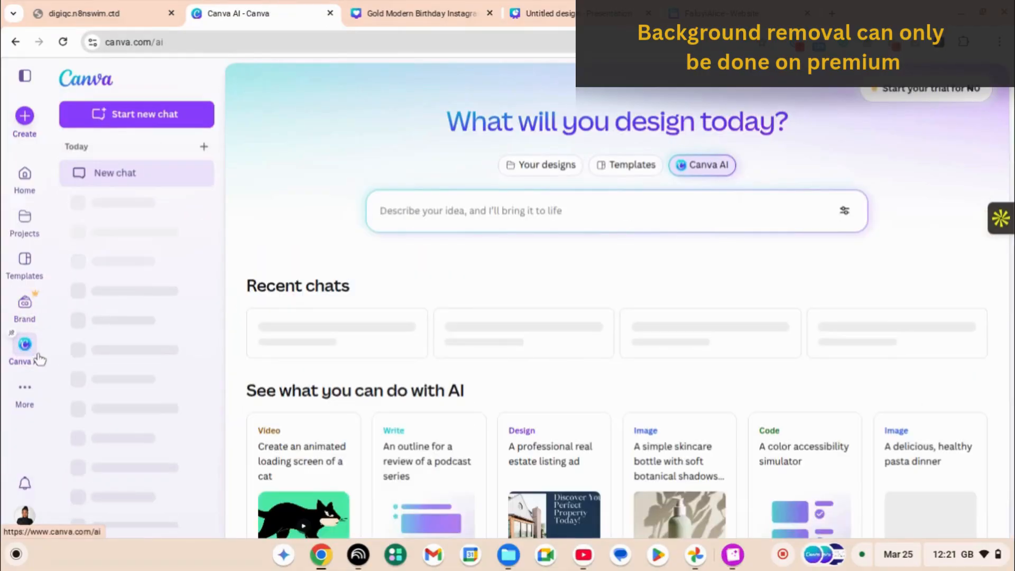
scroll(332, 399, down, 2)
scroll(333, 399, down, 3)
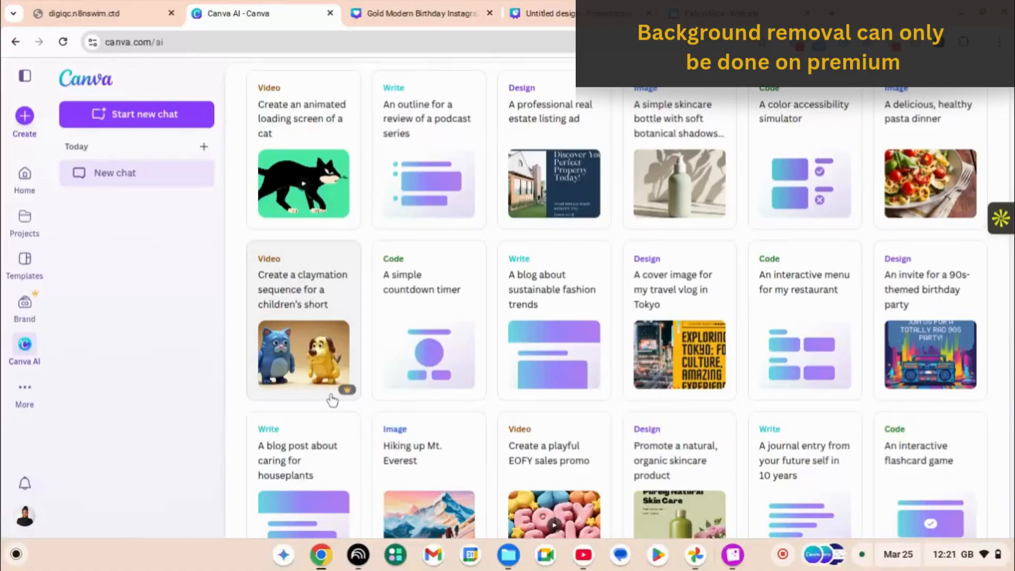
scroll(332, 400, down, 3)
scroll(332, 401, down, 3)
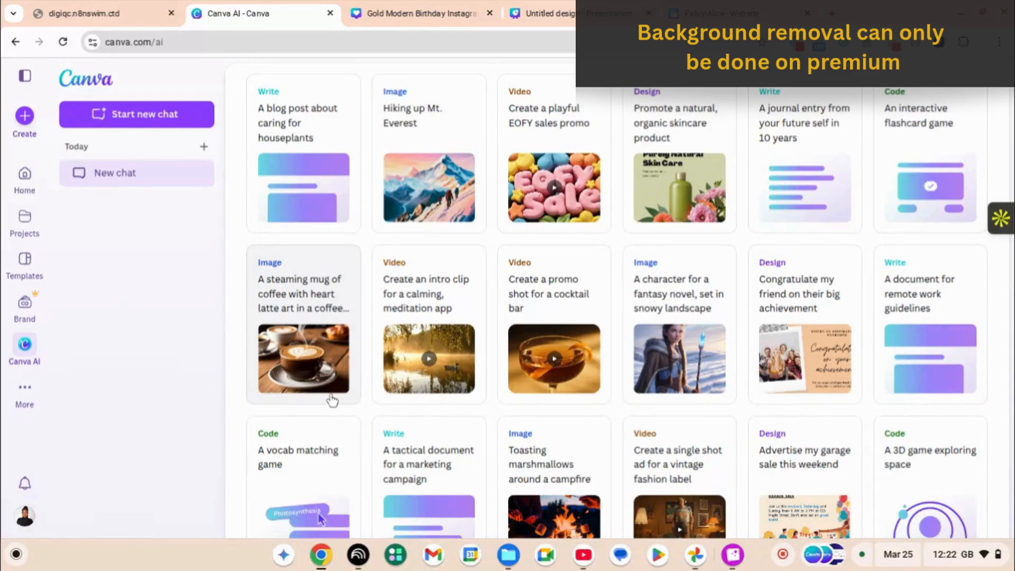
scroll(332, 400, down, 6)
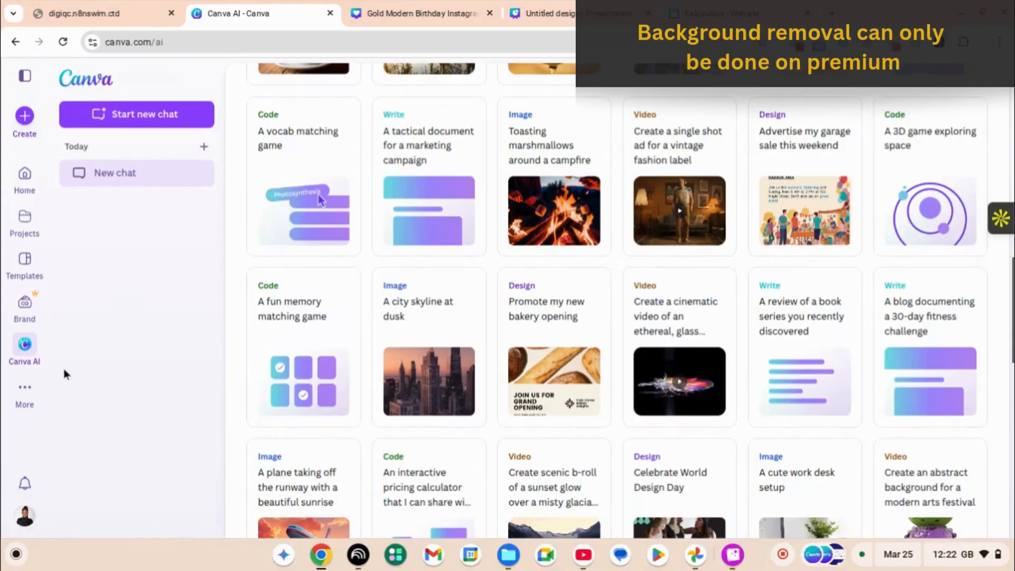
click(26, 390)
Step: Return to the website design tab showing the 'Social Media & E-Commerce Mastery' preview
mouse_move(33, 397)
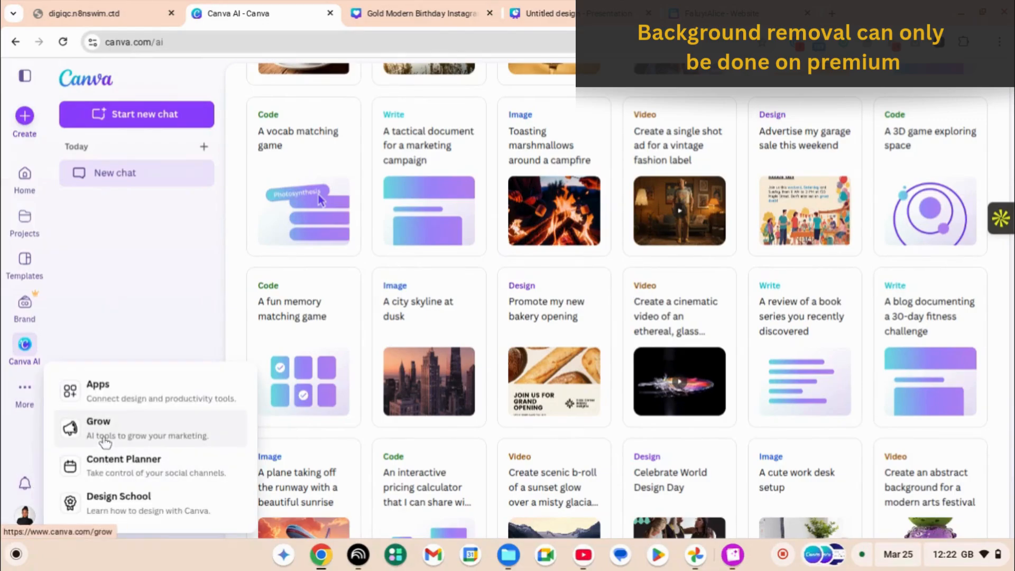
click(729, 6)
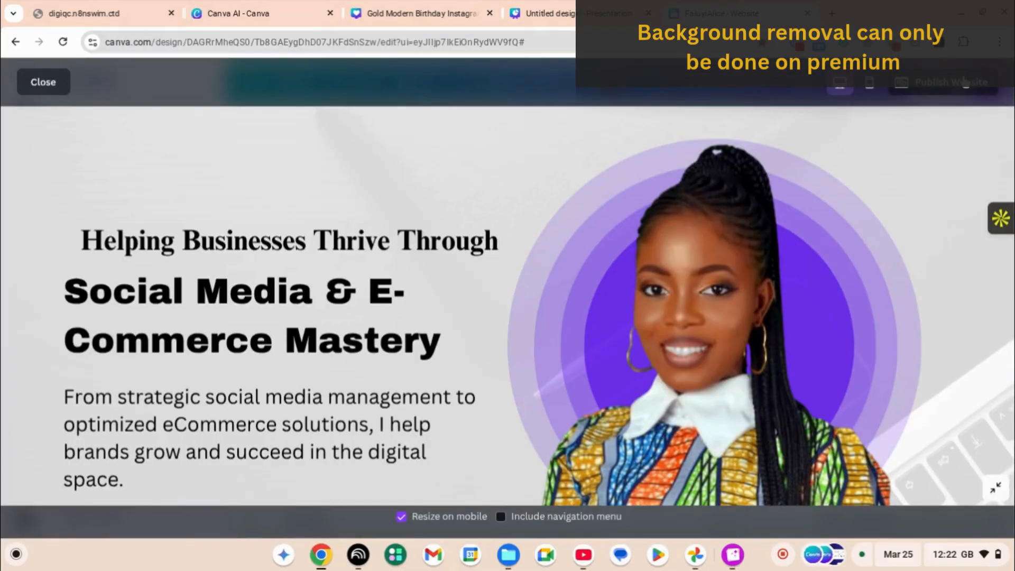
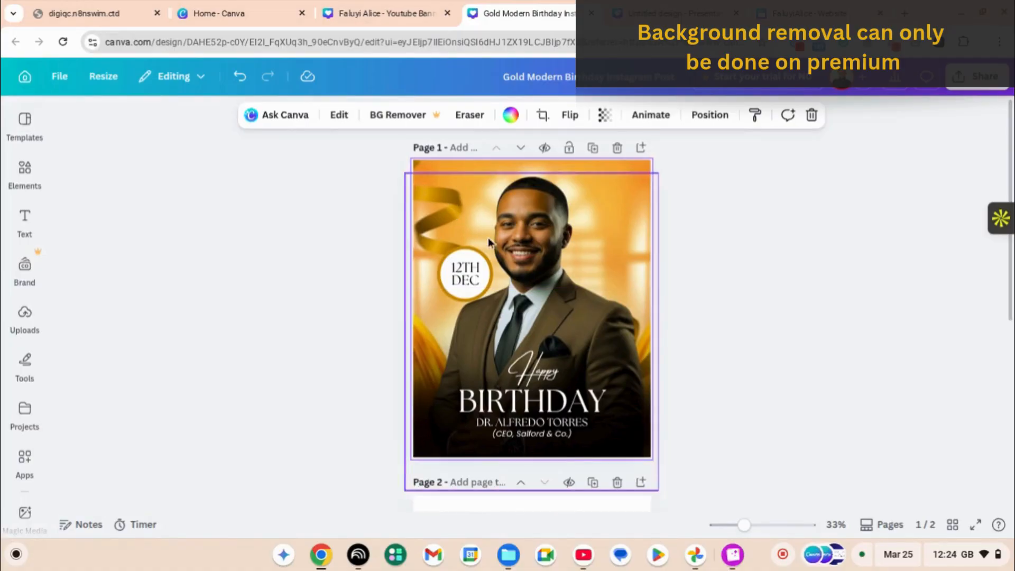
Step: Browse birthday templates and add a blank third page to the design
click(25, 119)
scroll(122, 367, down, 1)
scroll(122, 366, down, 2)
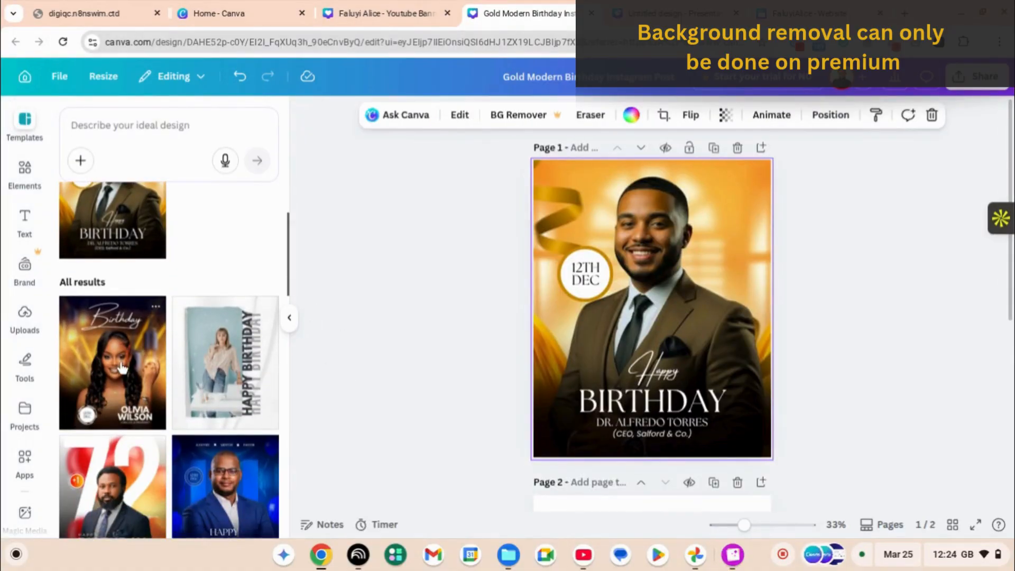
scroll(124, 376, down, 2)
scroll(126, 382, down, 3)
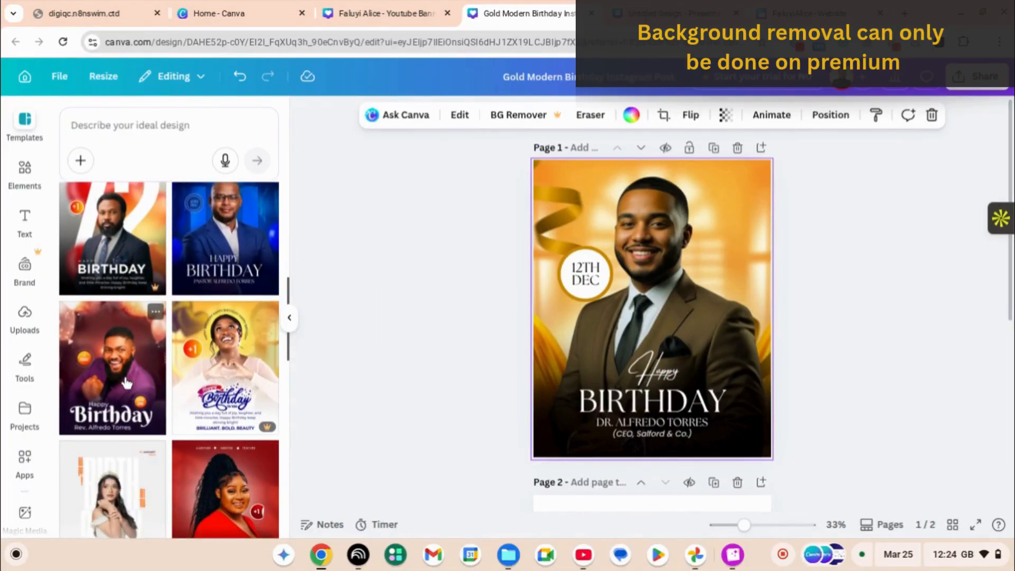
scroll(125, 382, up, 10)
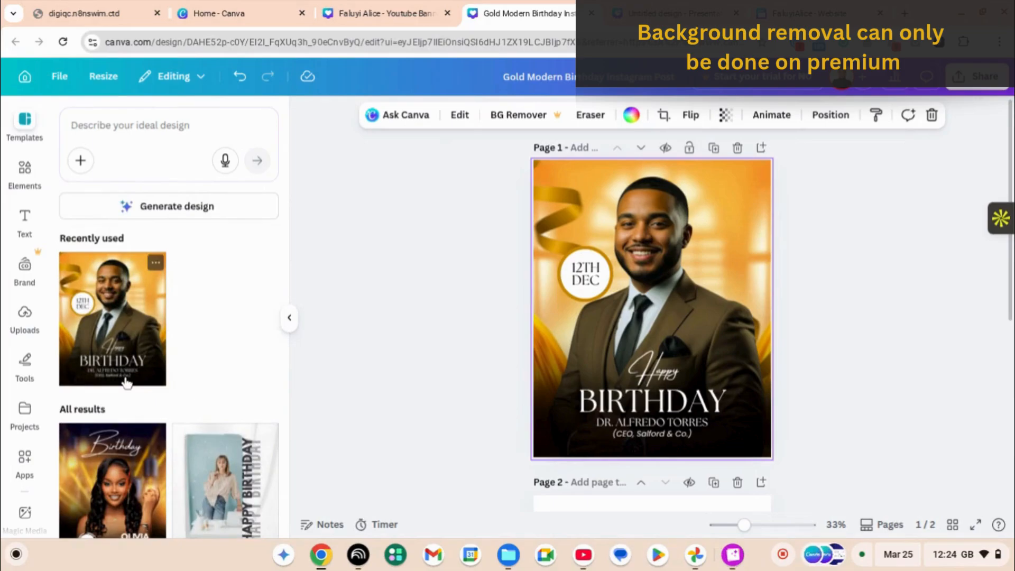
scroll(593, 493, down, 5)
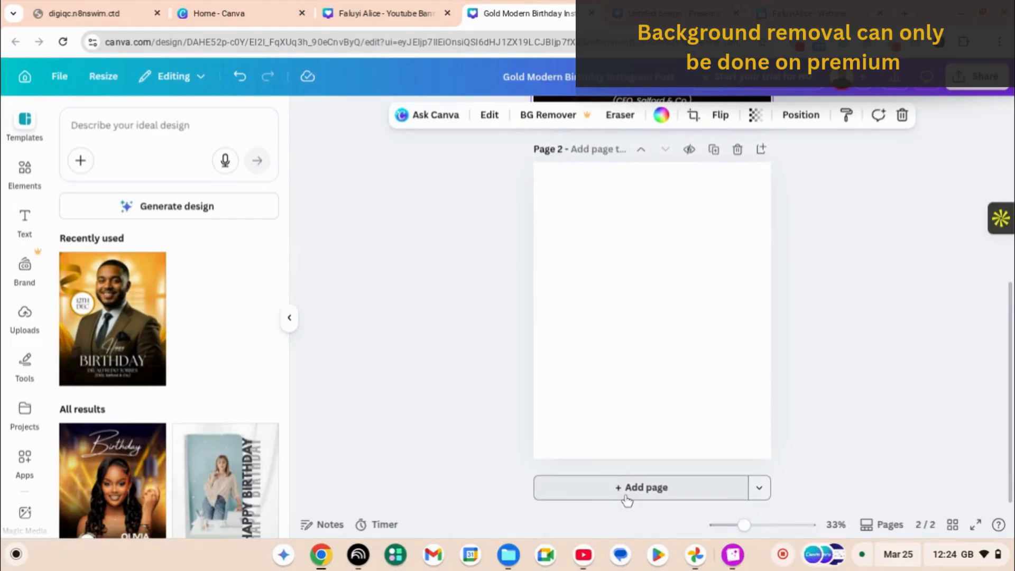
click(626, 488)
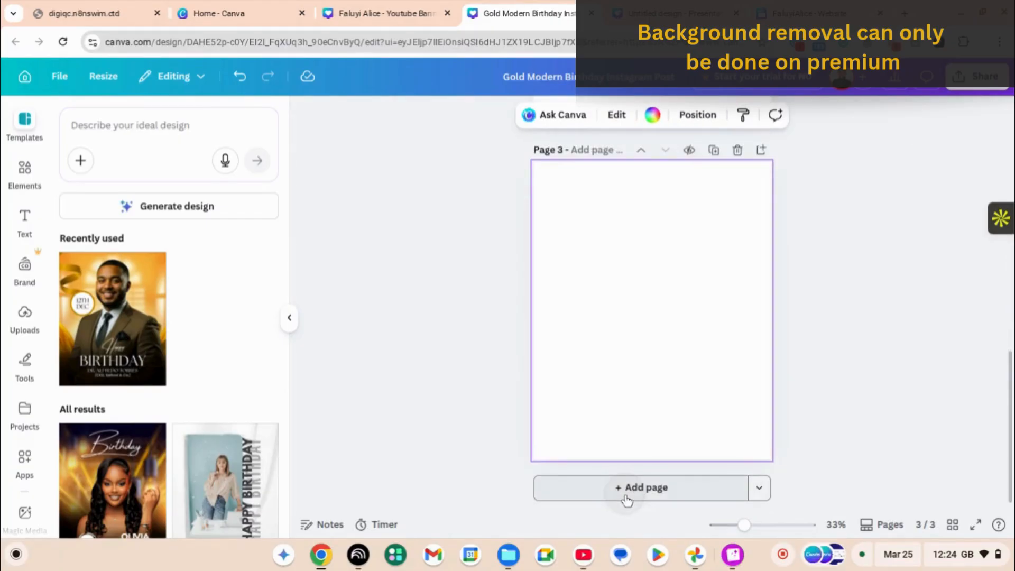
Step: Apply the purple Happy Birthday template to page 3
scroll(92, 386, down, 1)
scroll(93, 386, down, 4)
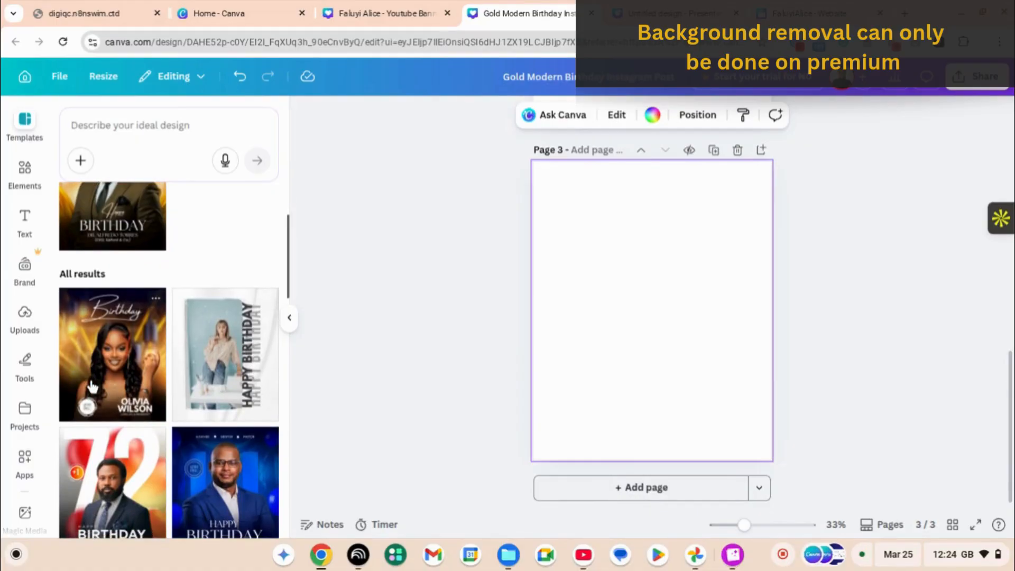
scroll(92, 386, down, 3)
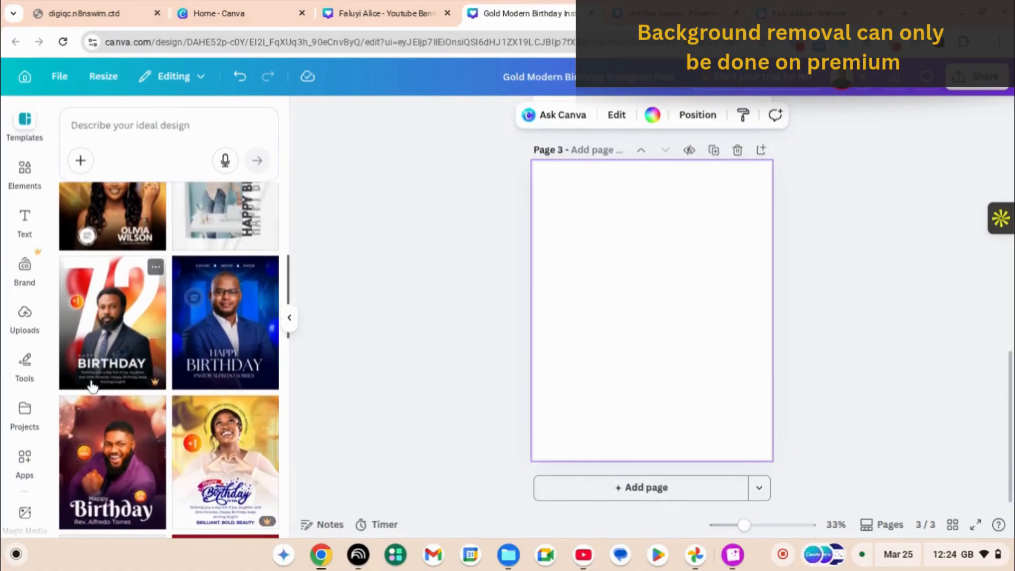
click(92, 386)
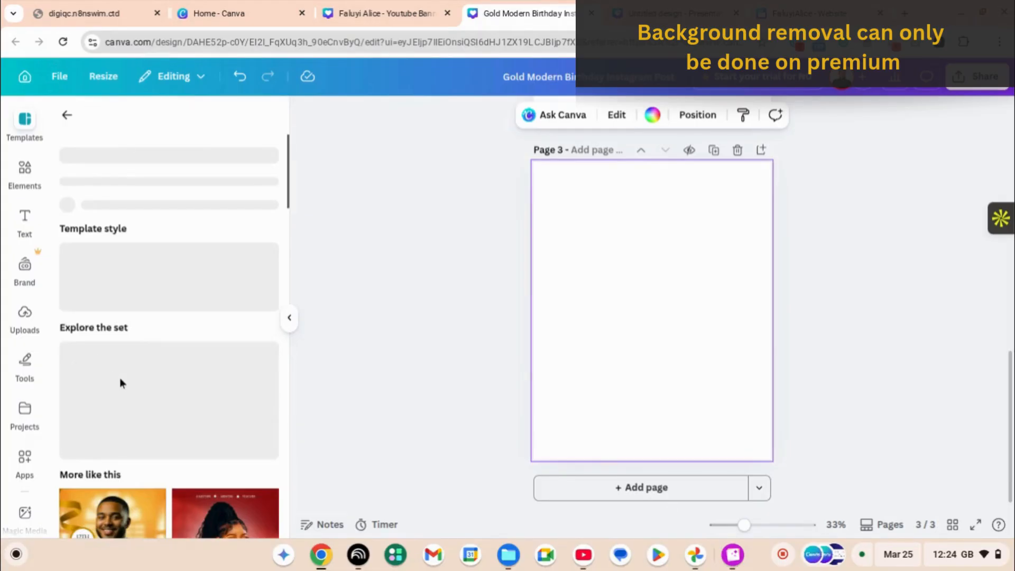
Step: Review page 3's Happy Birthday template, entering and leaving crop on its background photo unchanged
scroll(154, 479, down, 1)
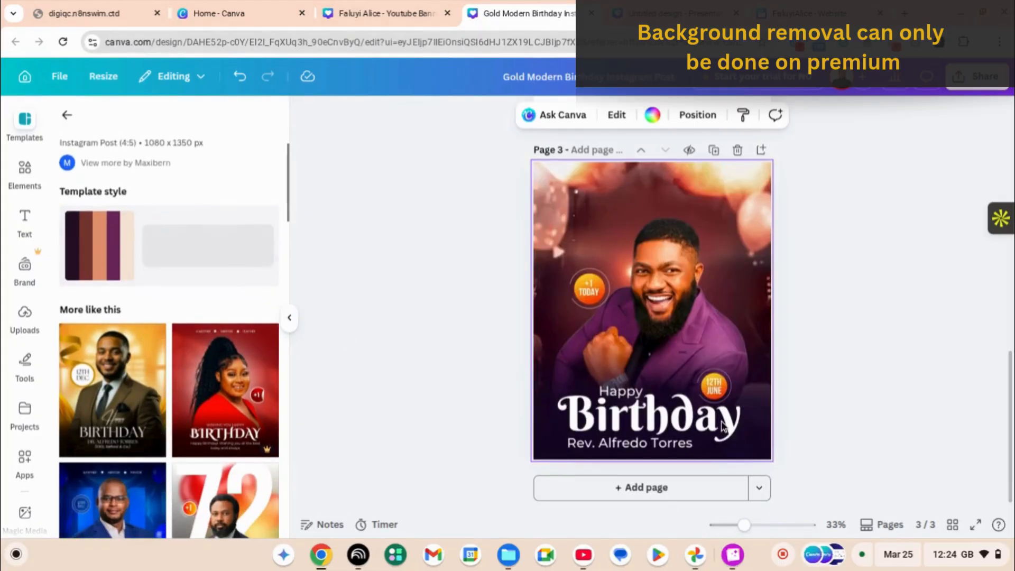
scroll(725, 427, up, 10)
scroll(709, 393, down, 2)
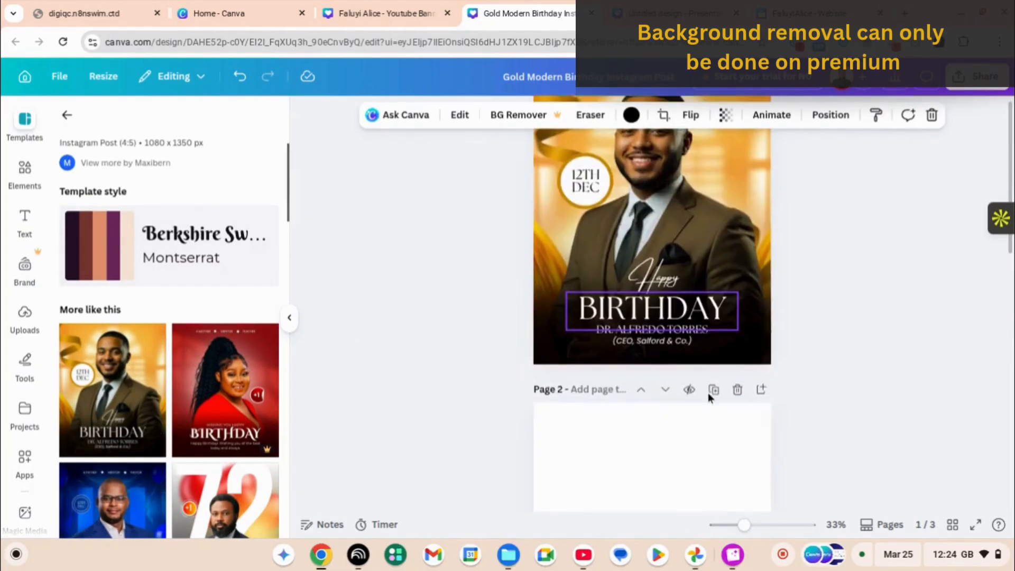
scroll(709, 394, up, 2)
scroll(709, 393, down, 10)
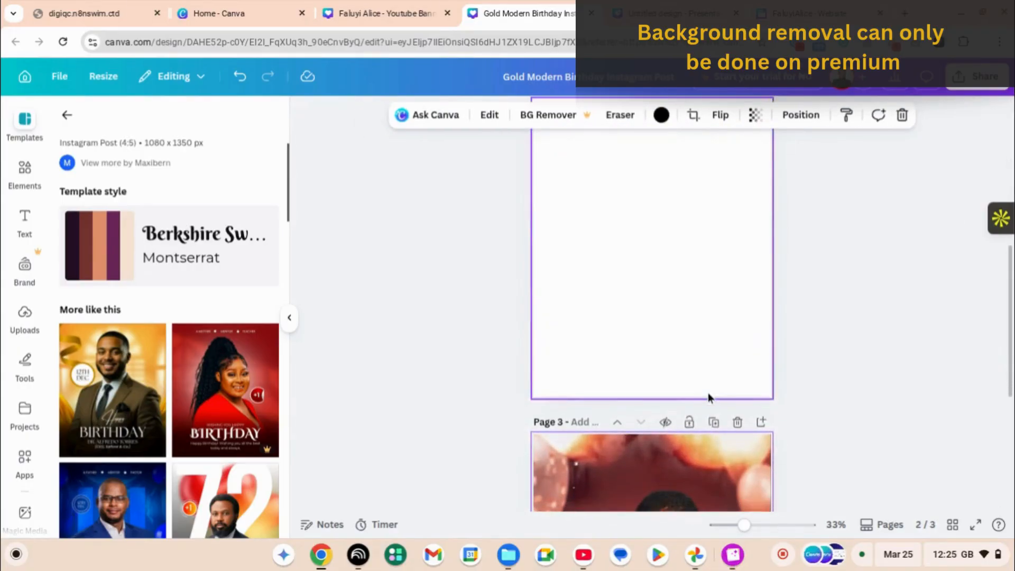
scroll(709, 392, down, 1)
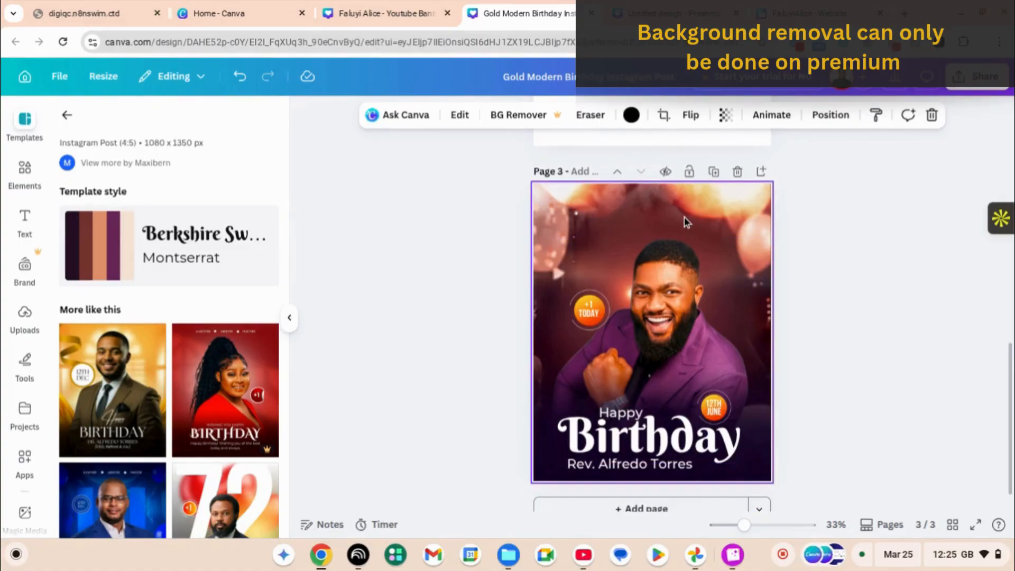
scroll(613, 197, down, 1)
scroll(612, 196, up, 10)
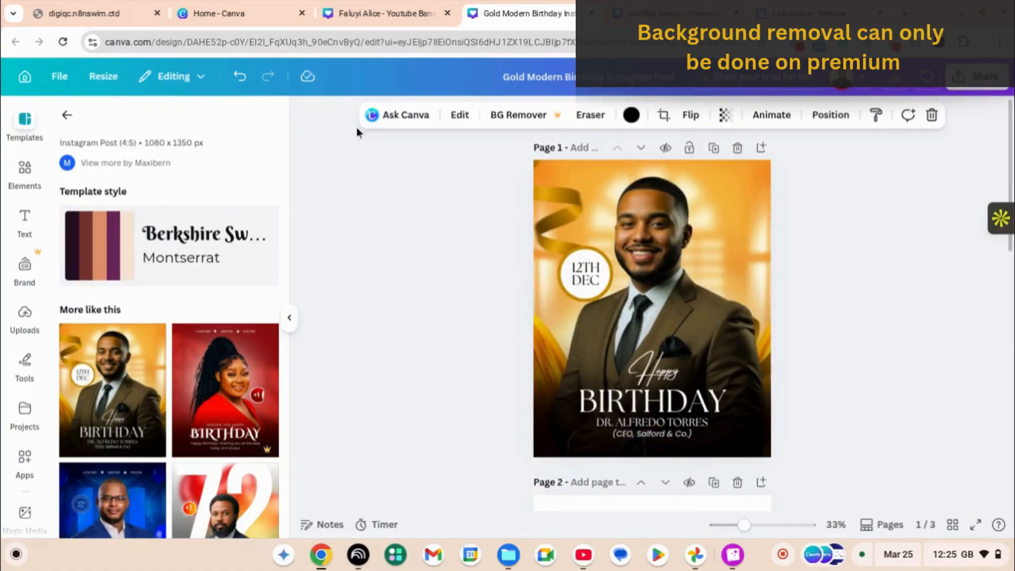
scroll(608, 385, down, 10)
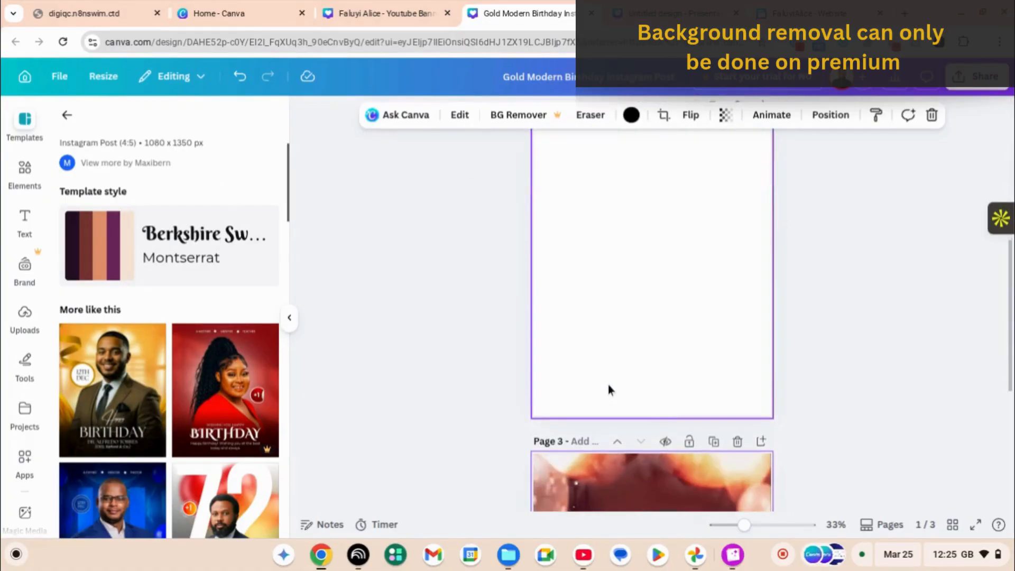
scroll(608, 390, down, 2)
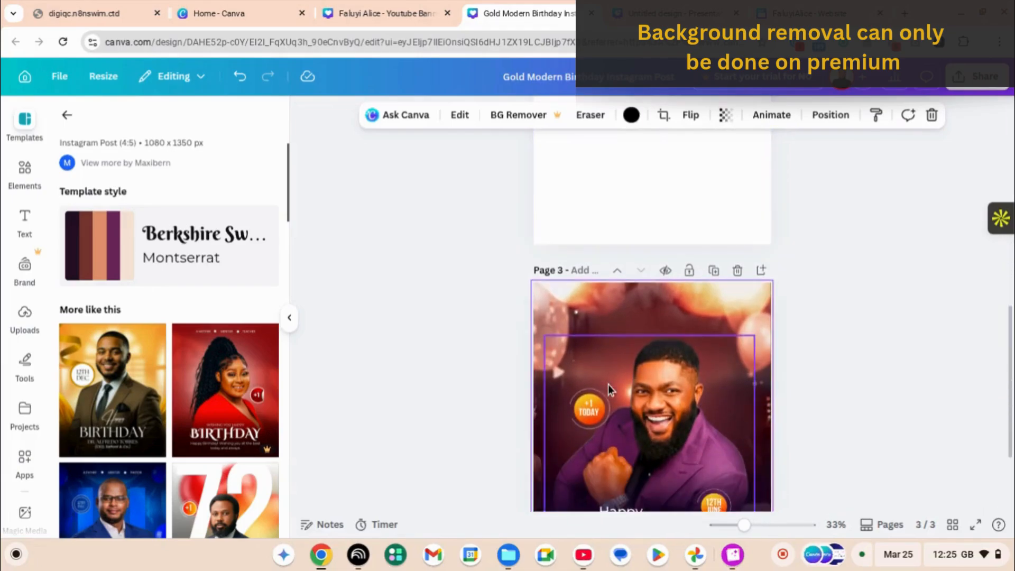
double_click(671, 290)
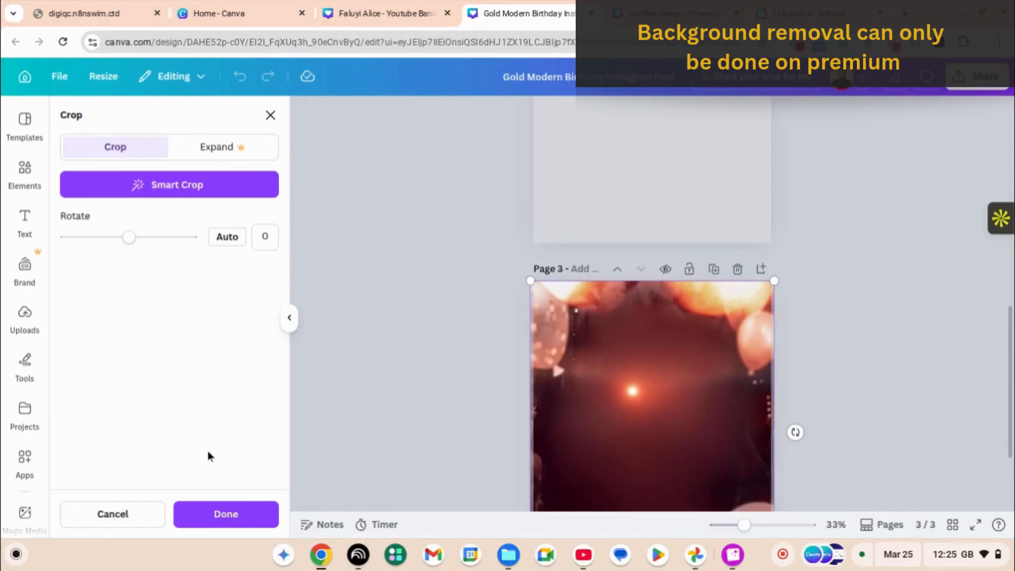
click(471, 215)
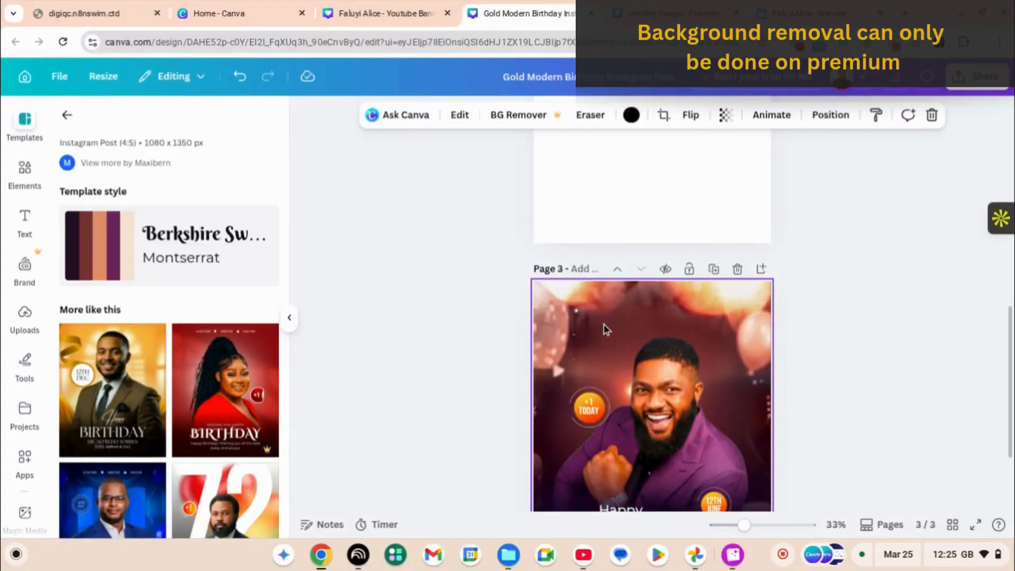
Step: Switch to the YouTube banner design
scroll(604, 325, down, 1)
scroll(604, 325, down, 1)
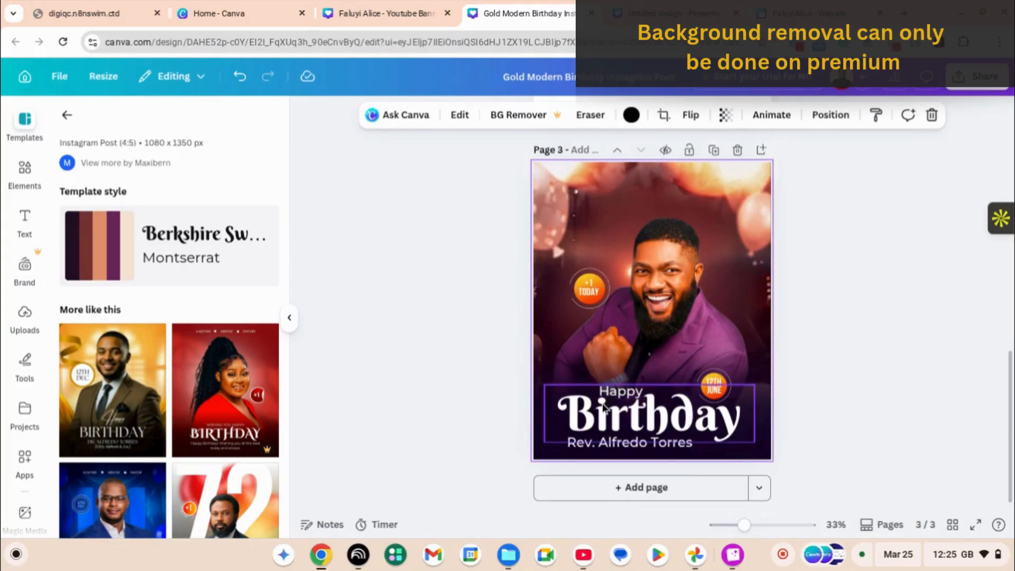
click(373, 18)
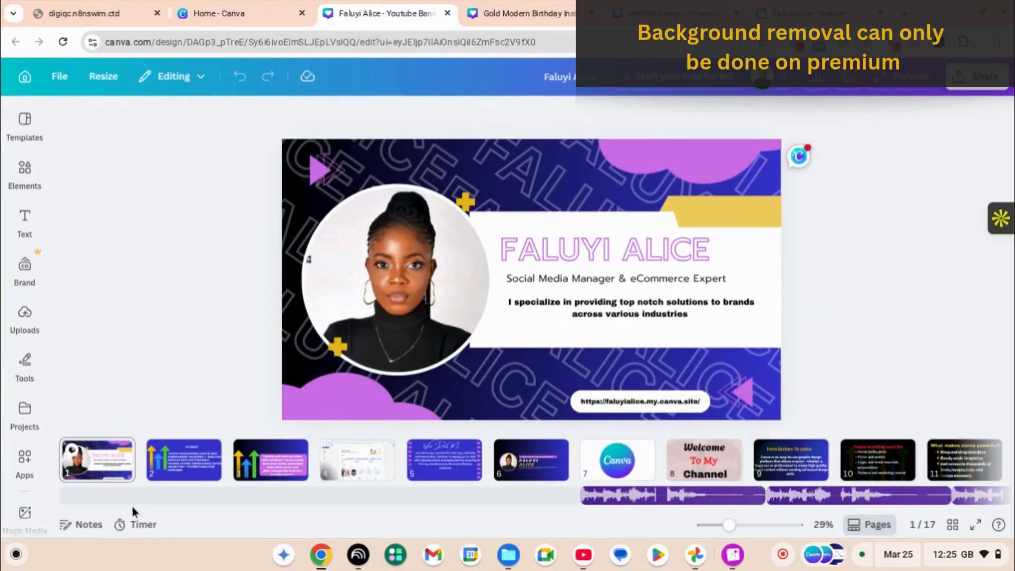
Step: View page 2 of the YouTube banner design
click(204, 468)
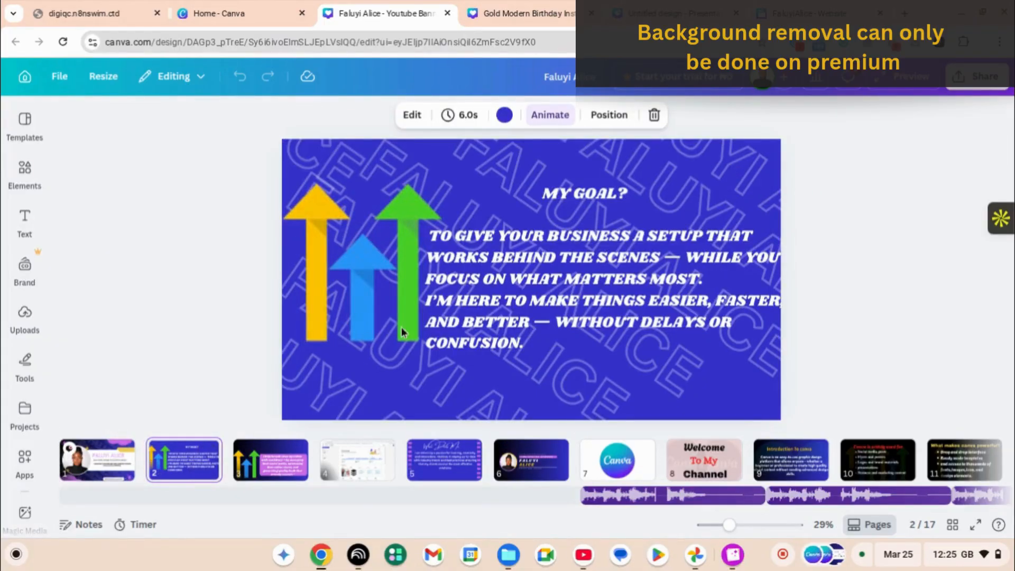
scroll(414, 316, down, 2)
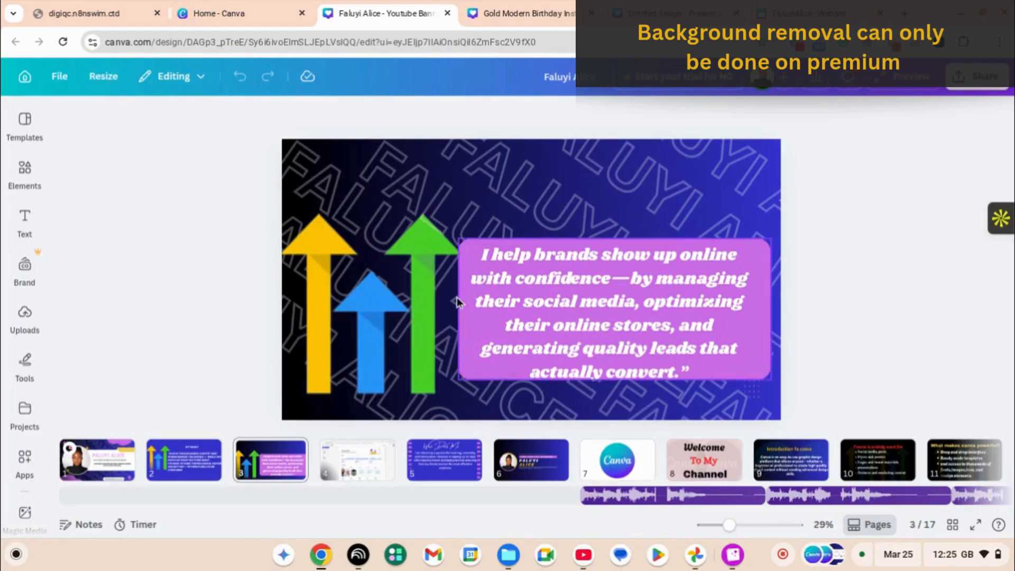
scroll(456, 296, down, 2)
scroll(458, 302, down, 2)
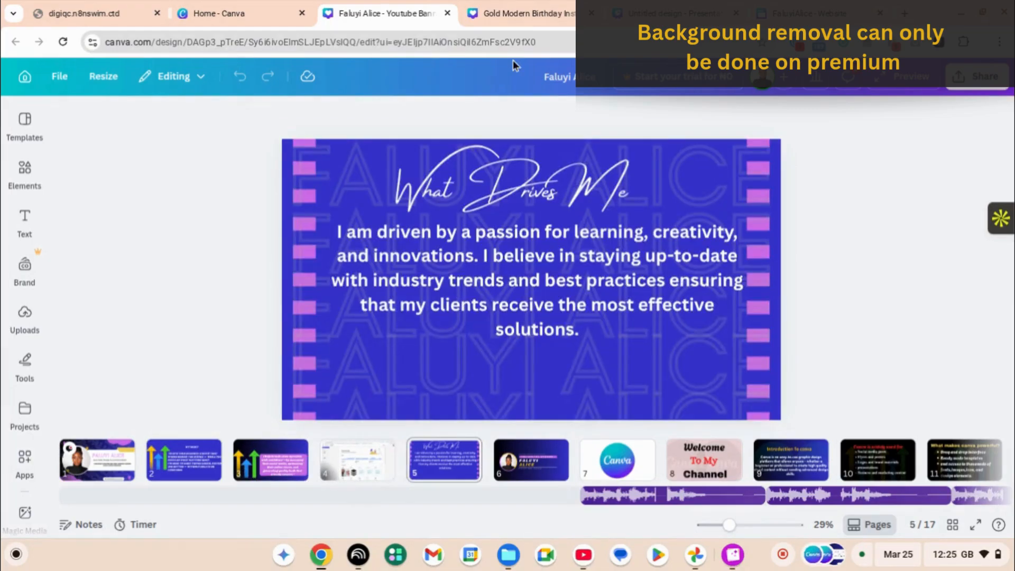
Step: Add a fourth page after page 3 in the birthday design
click(559, 4)
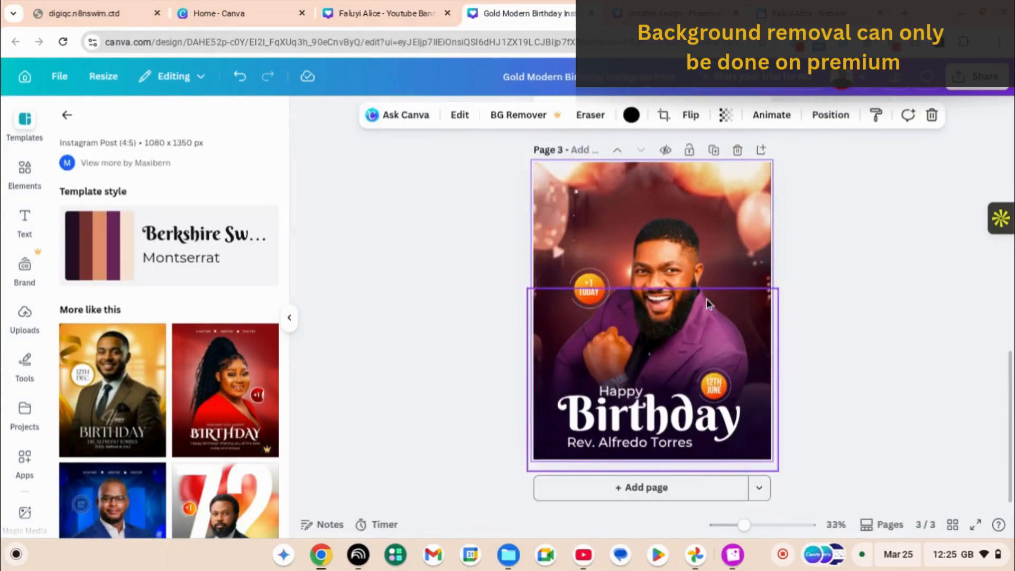
click(870, 525)
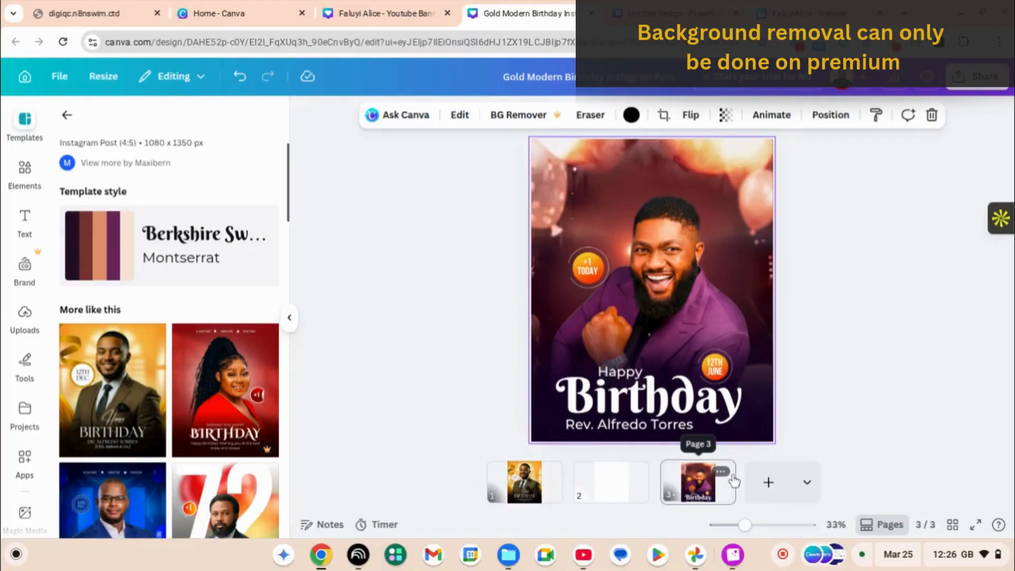
click(771, 477)
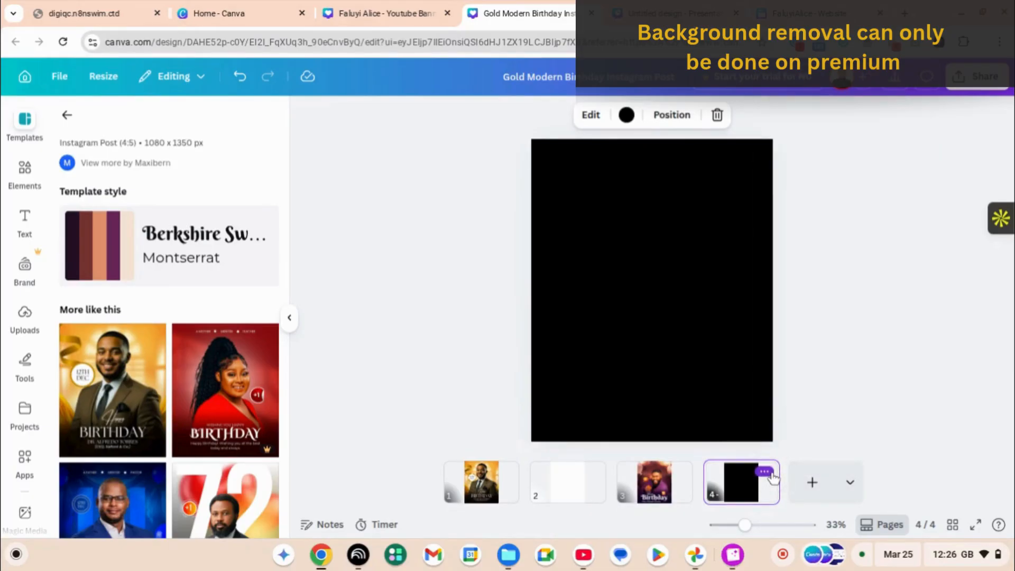
Step: Return to the YouTube banner design and hide the page thumbnails
click(422, 13)
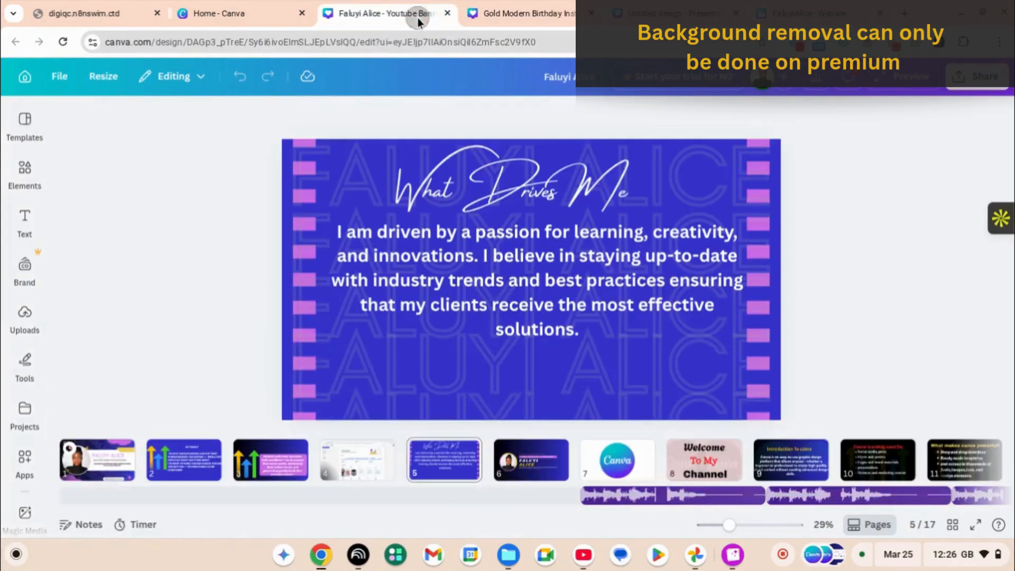
click(881, 522)
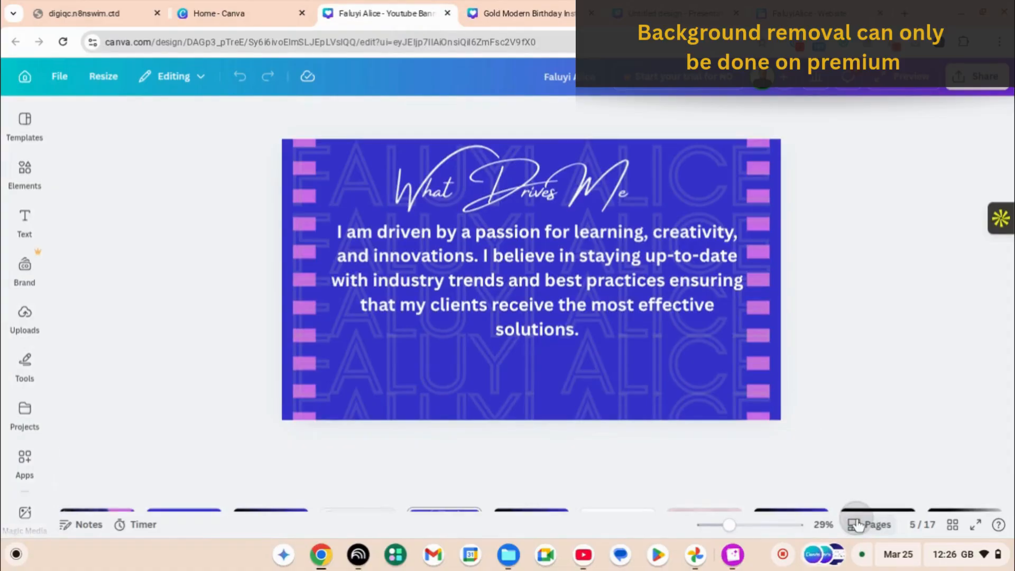
scroll(431, 486, down, 3)
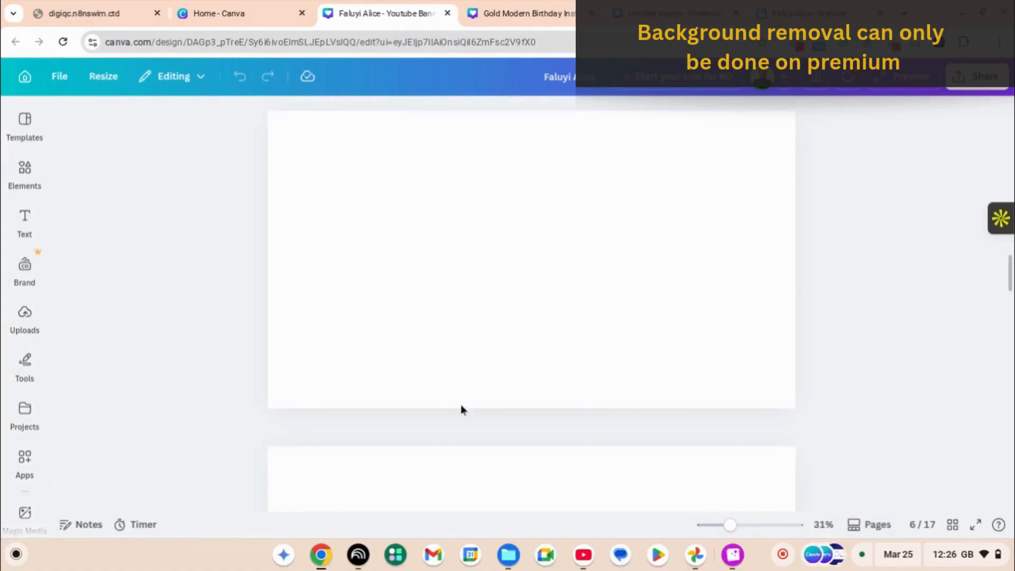
scroll(478, 363, up, 15)
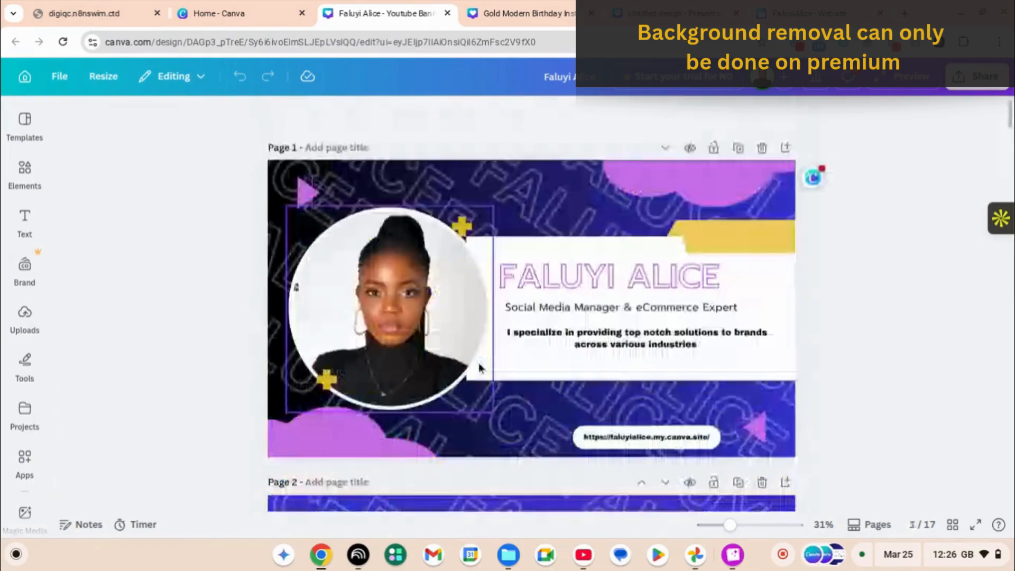
scroll(480, 367, down, 3)
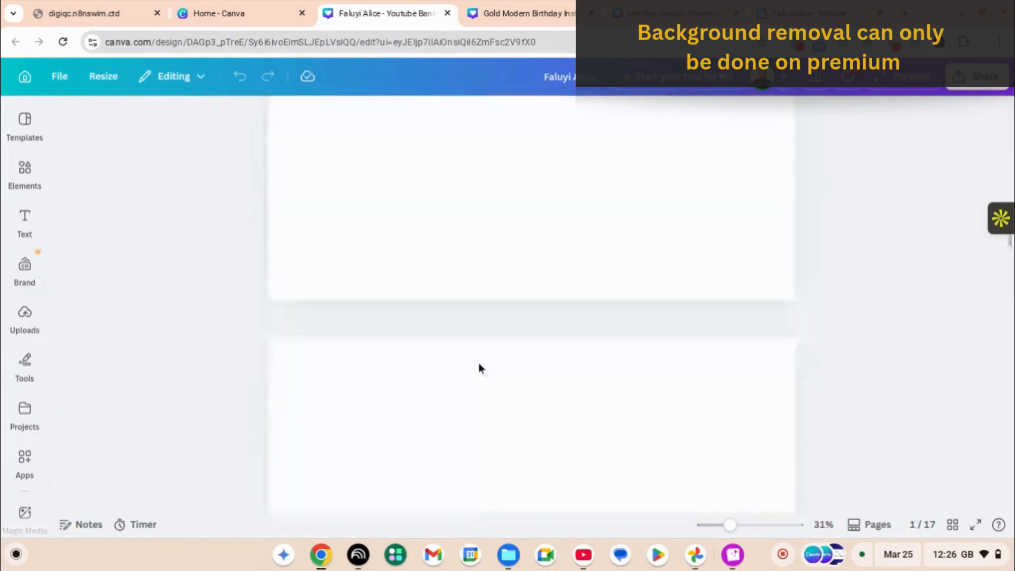
scroll(479, 364, down, 15)
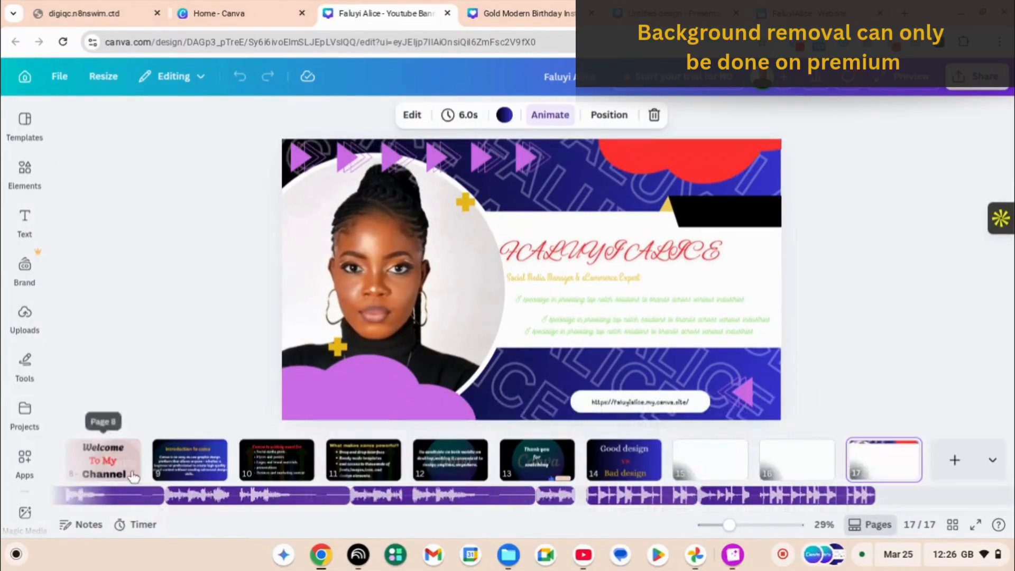
Step: Open the Elements library and show page 1's banner on the canvas
click(15, 217)
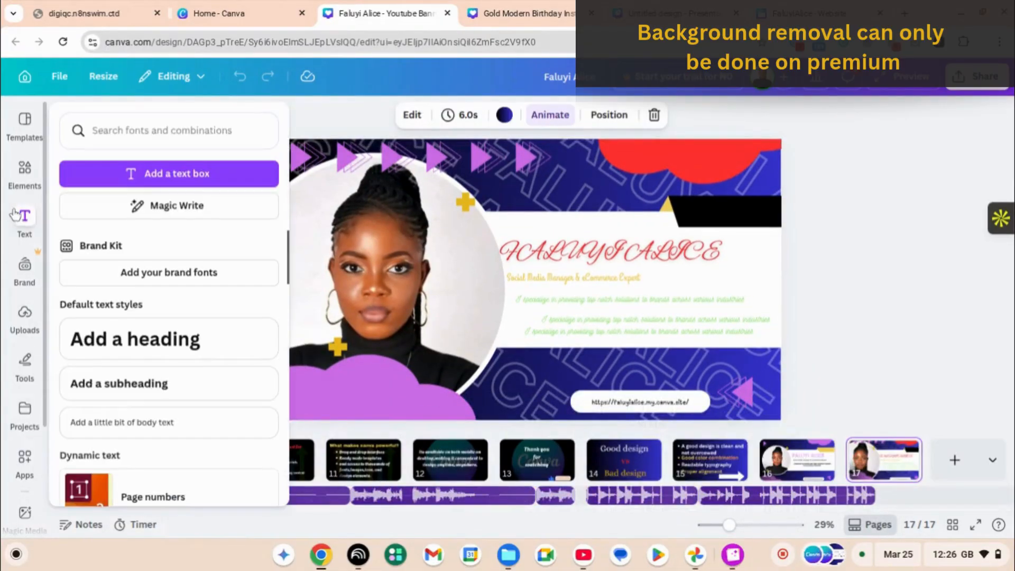
click(21, 174)
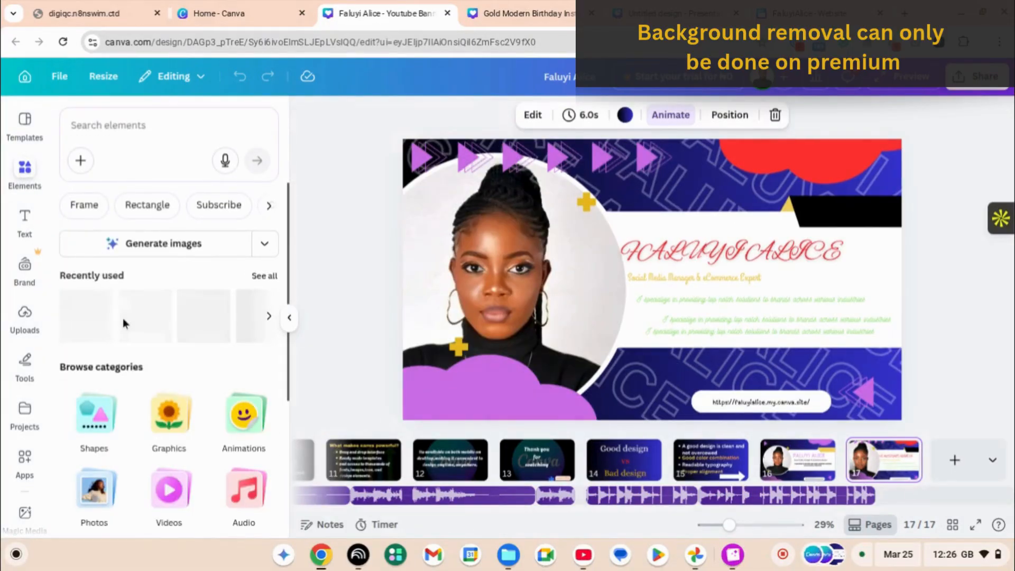
scroll(167, 403, down, 1)
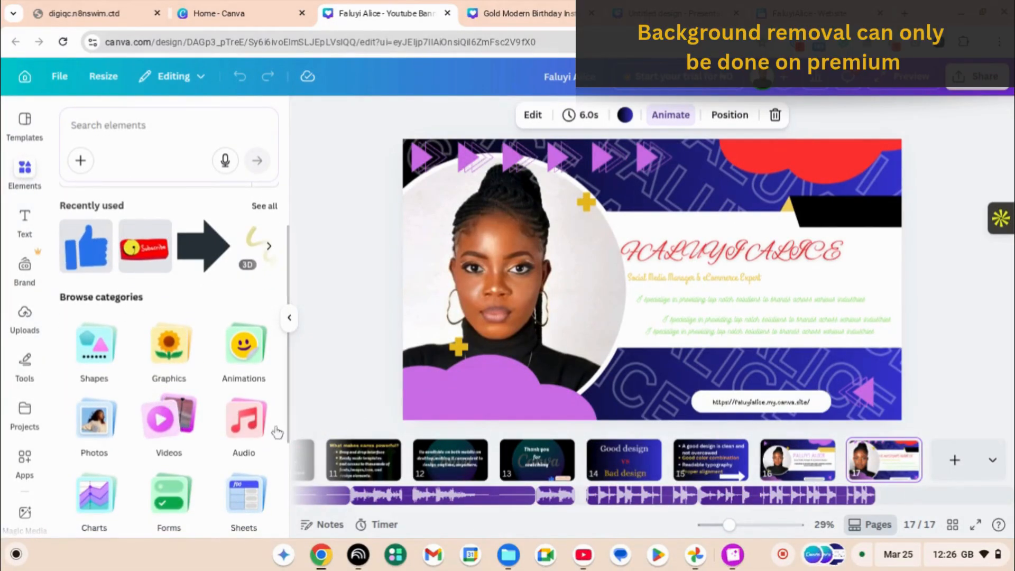
scroll(387, 460, up, 10)
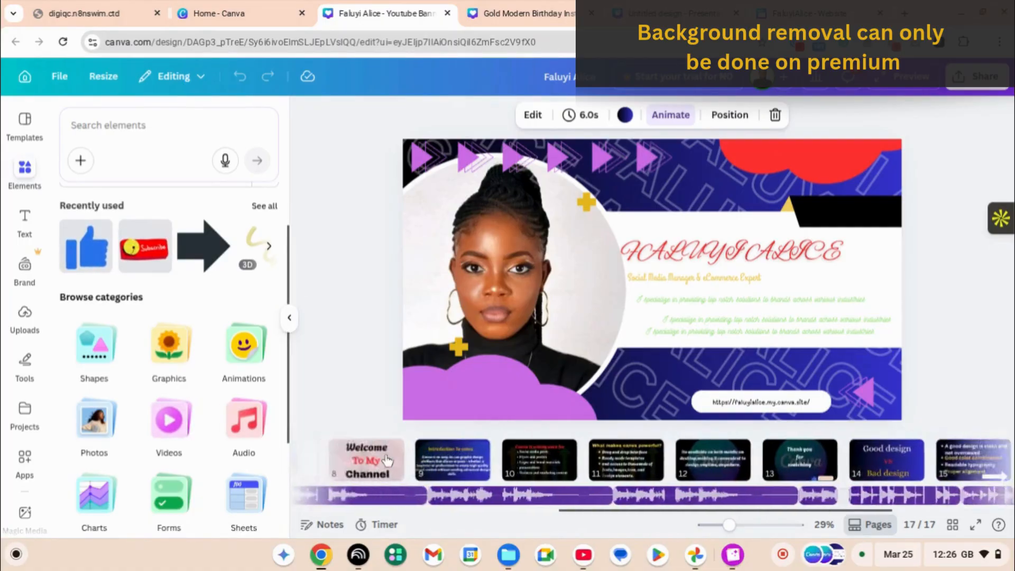
click(349, 463)
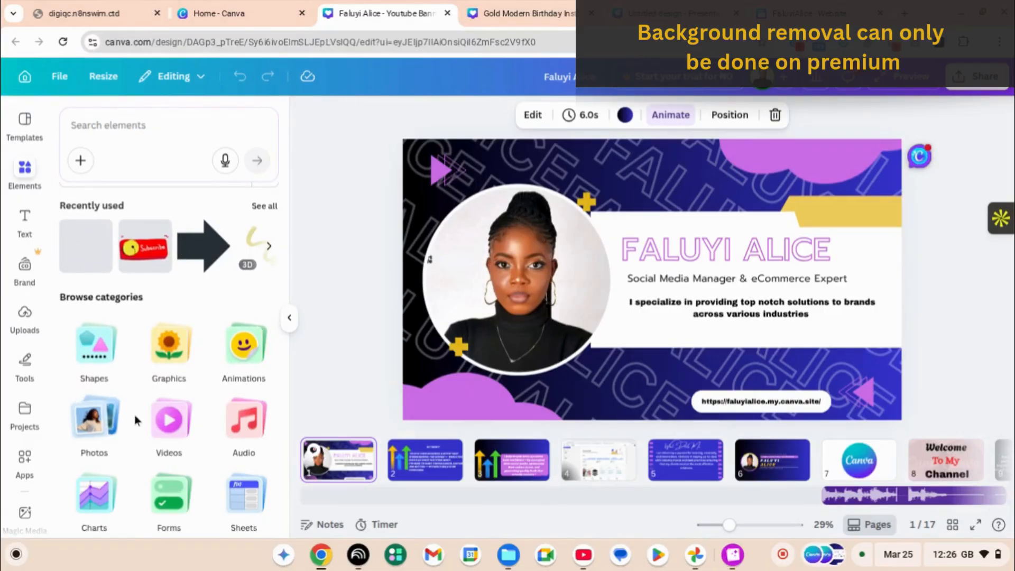
scroll(136, 419, down, 3)
scroll(136, 420, up, 4)
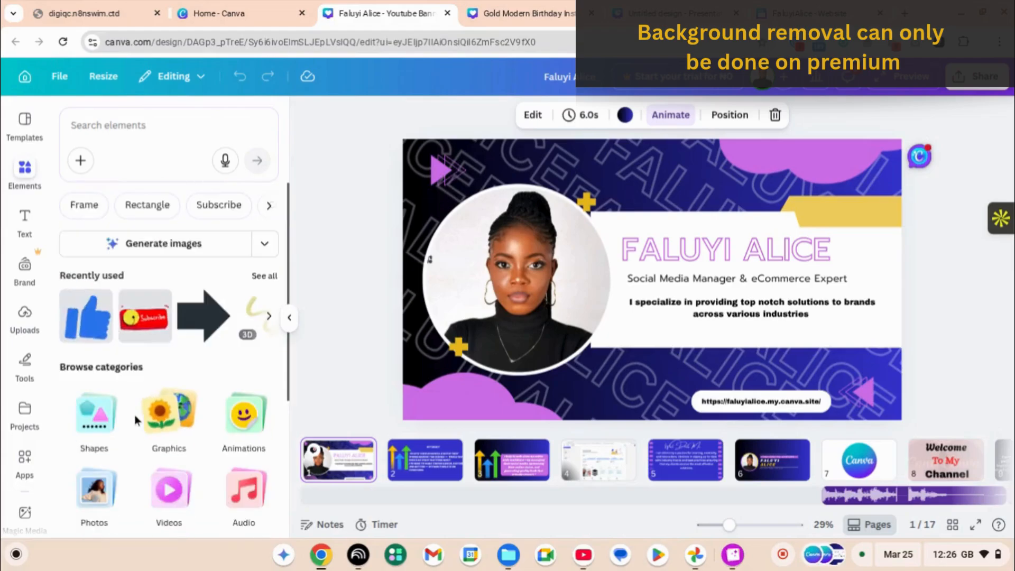
Step: Search elements for 'triangle' and browse the Graphics results
click(121, 127)
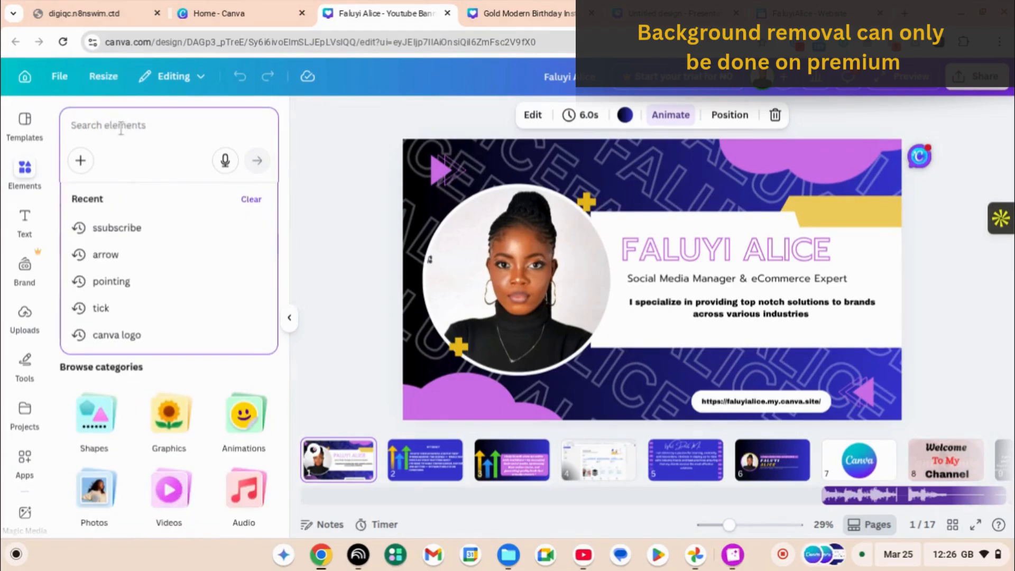
text(t)
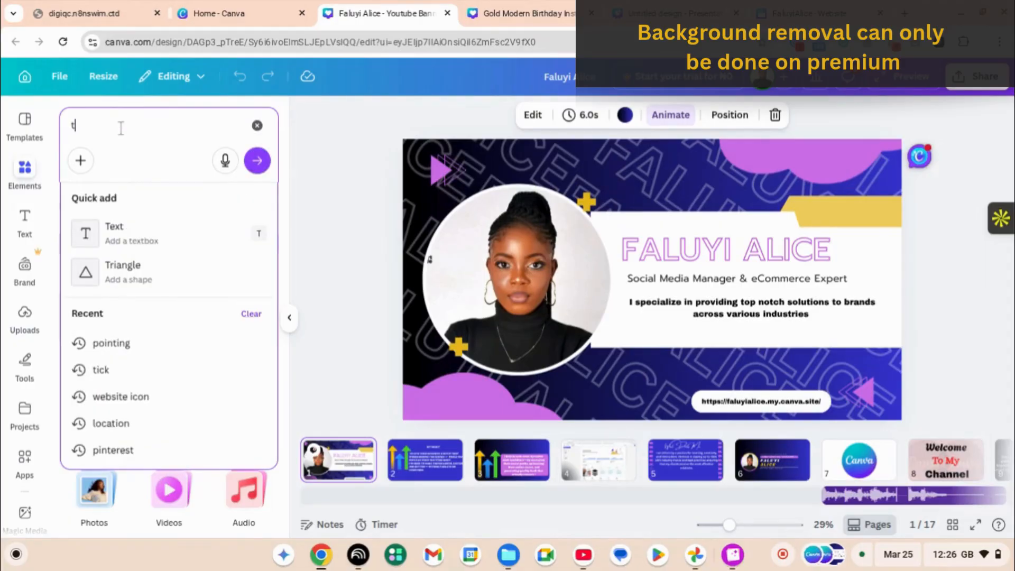
text(riangle)
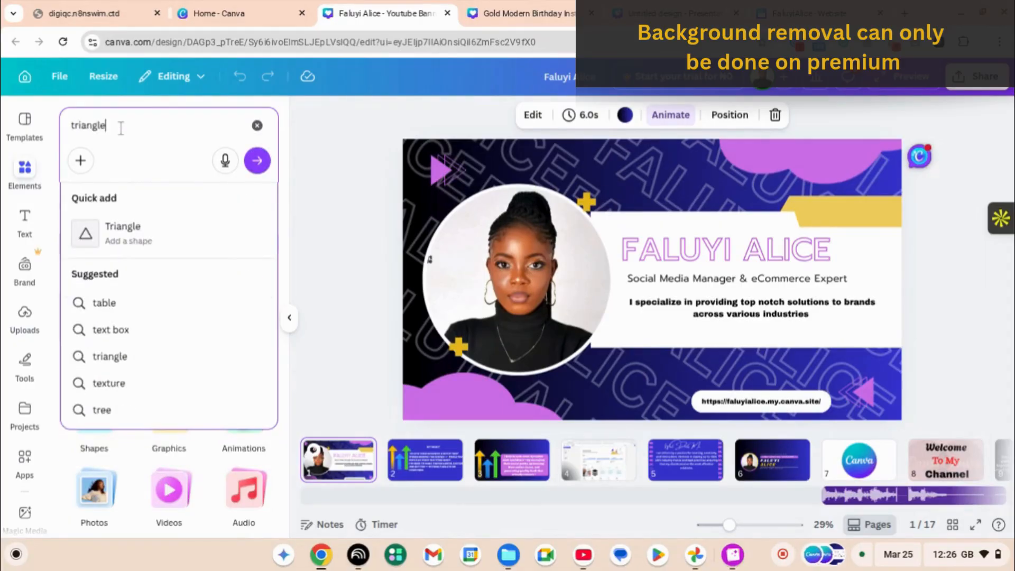
key(Return)
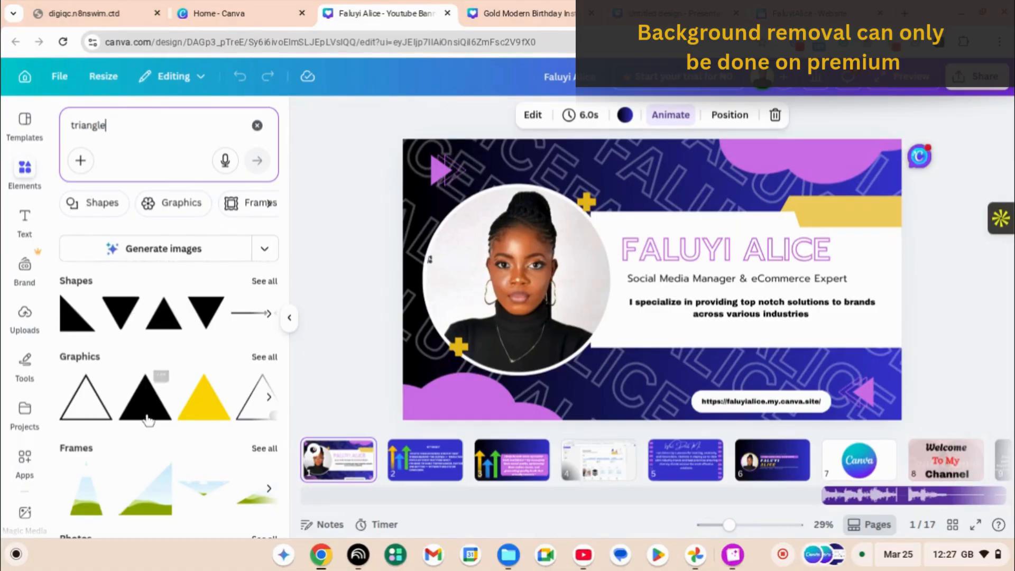
scroll(145, 398, right, 5)
scroll(146, 416, right, 4)
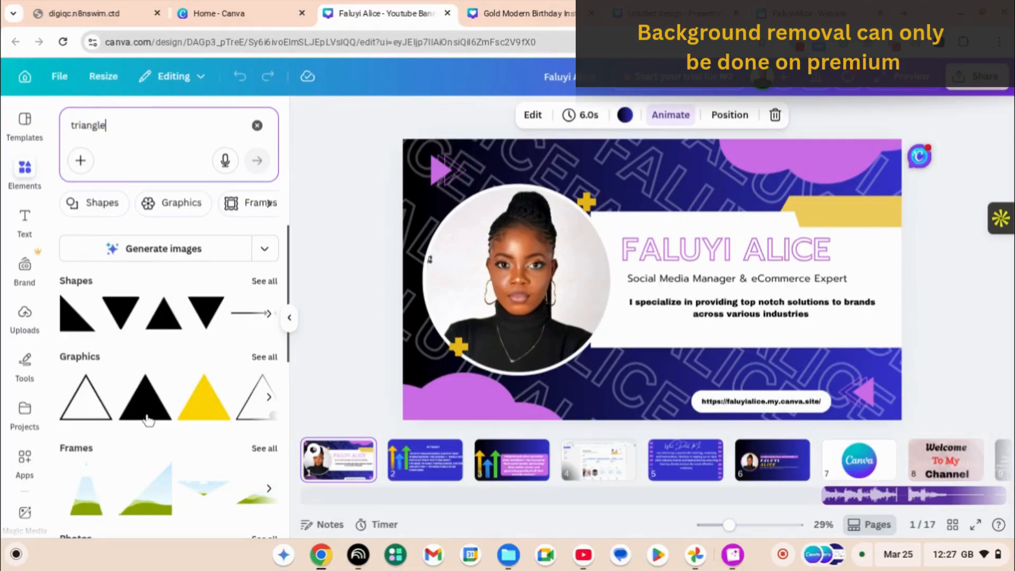
scroll(146, 416, left, 3)
scroll(148, 420, left, 2)
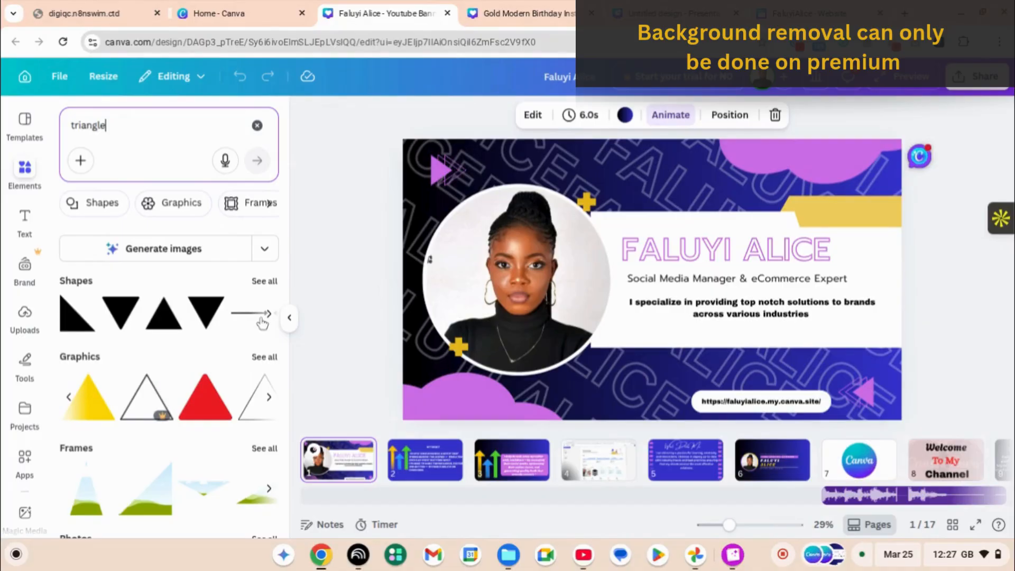
Step: Replace the search term with 'cir' to start a circle search
double_click(102, 124)
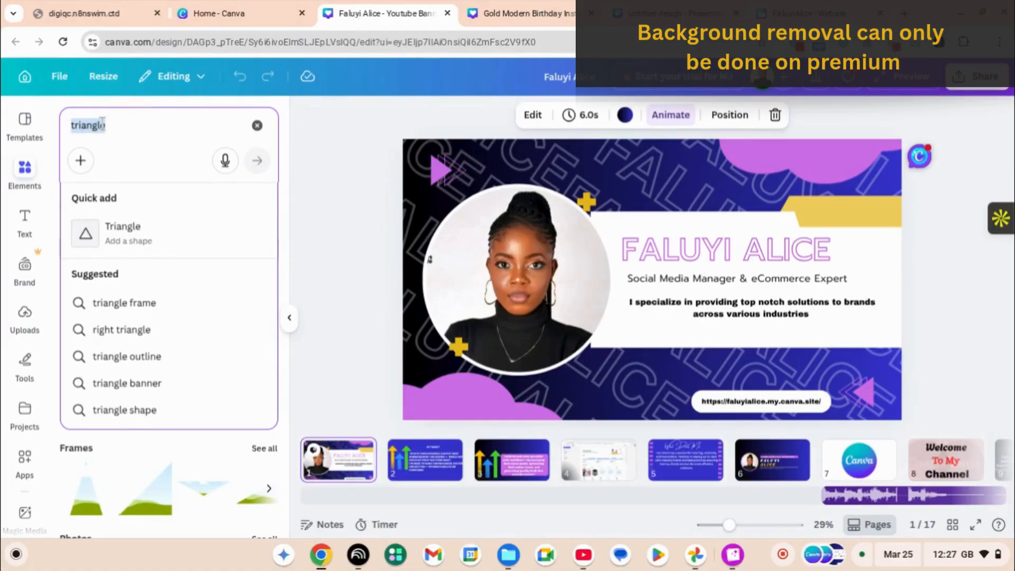
key(BackSpace)
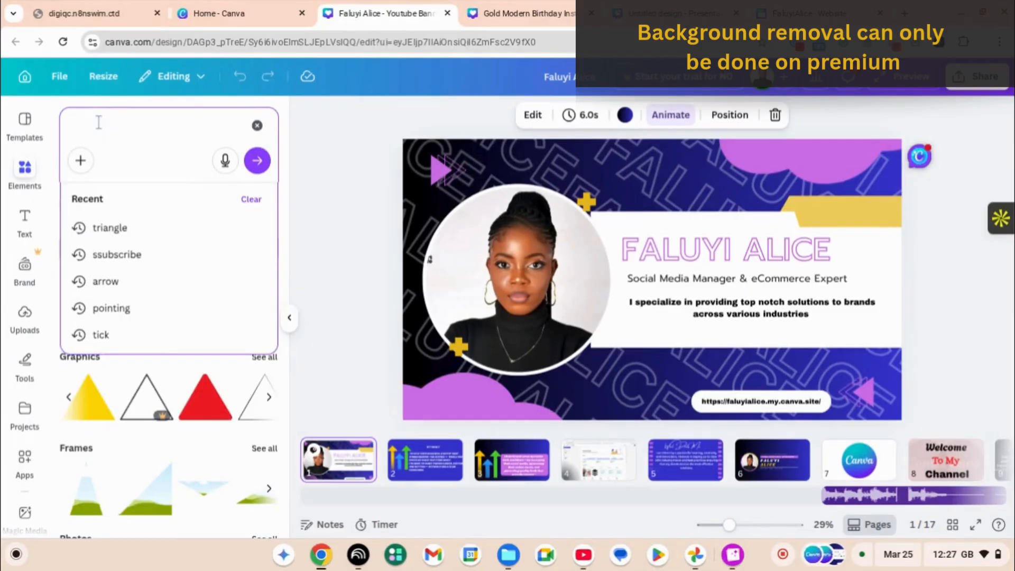
text(ci)
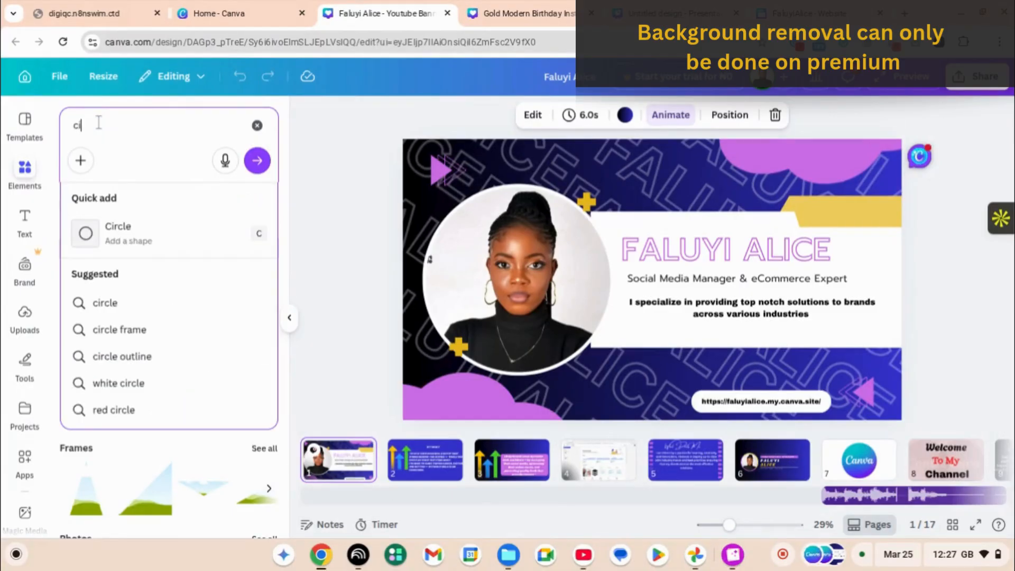
text(rr)
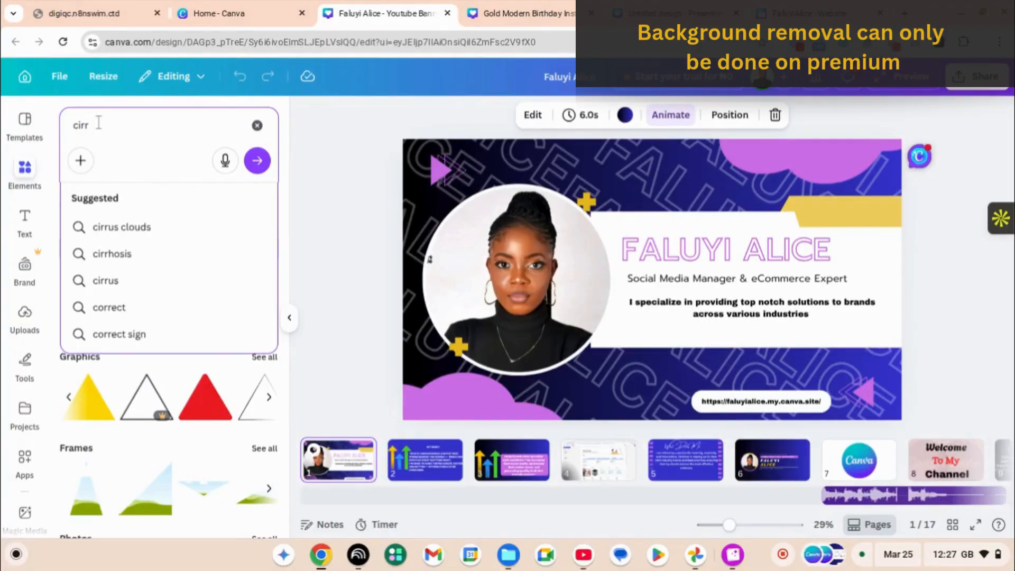
Step: Search elements for 'instagram icon', browse the logo graphics, then collapse the side panel
key(BackSpace)
key(BackSpace)
key(BackSpace)
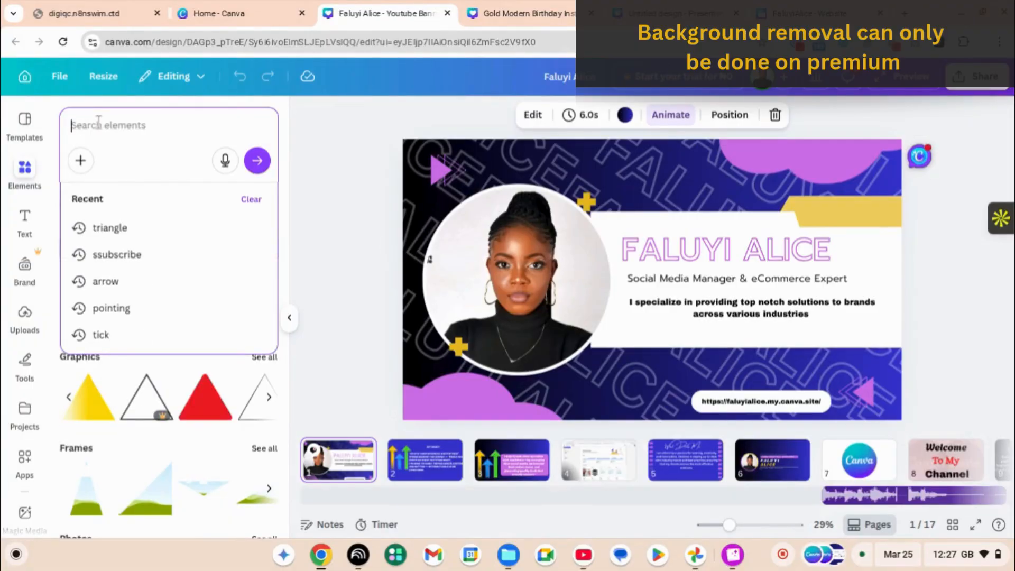
text(inst)
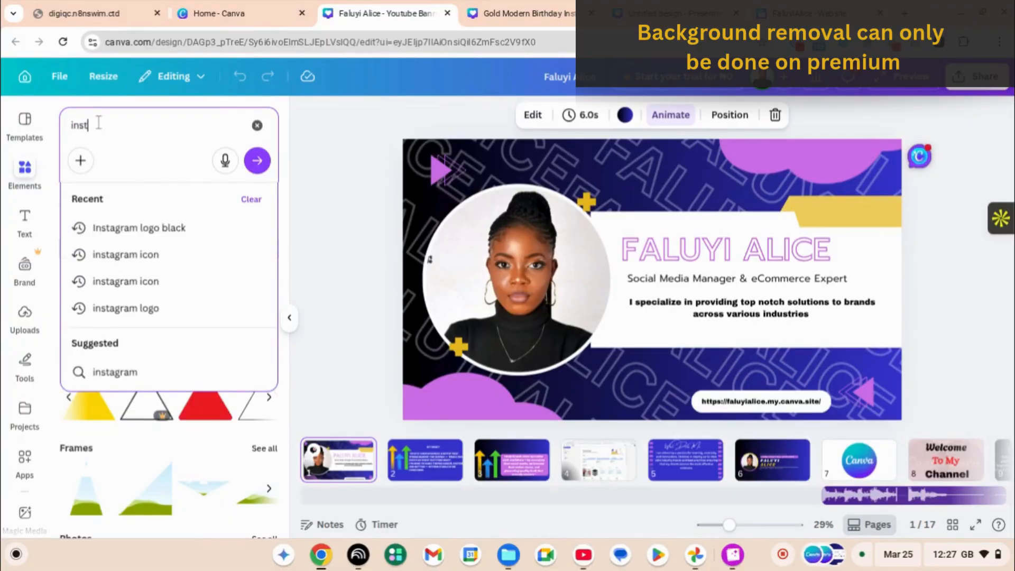
text(gram)
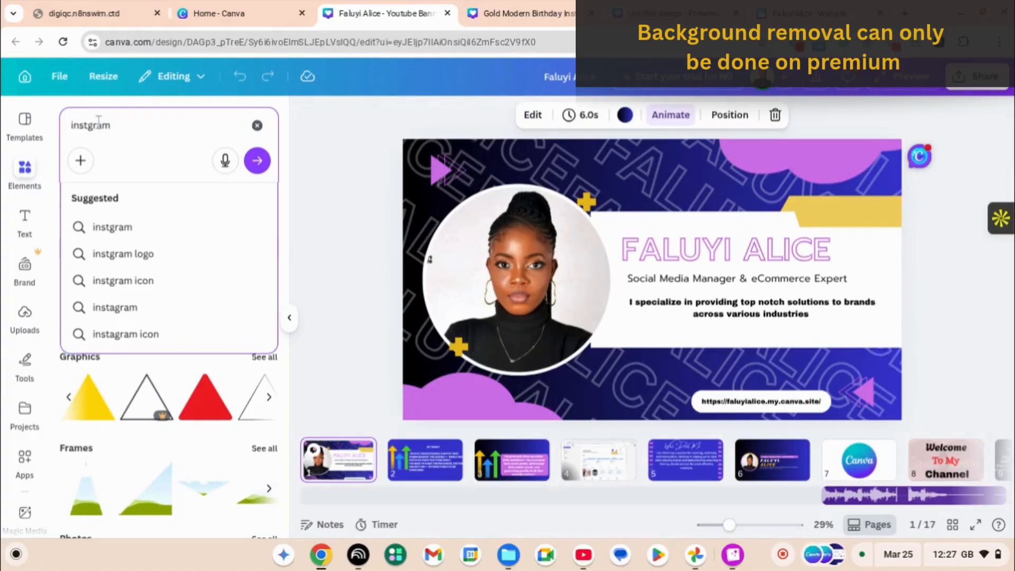
click(86, 126)
text(a)
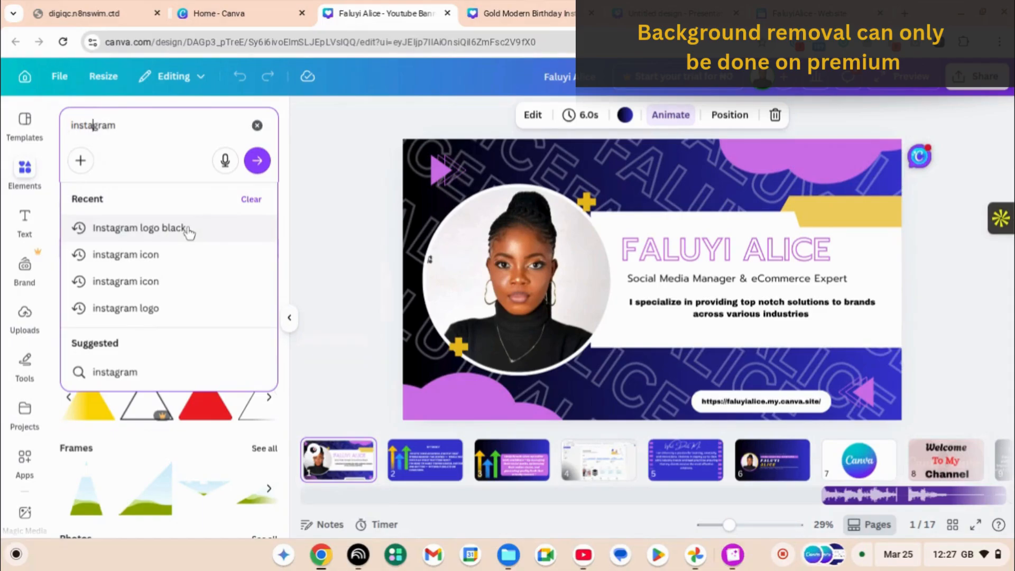
click(154, 254)
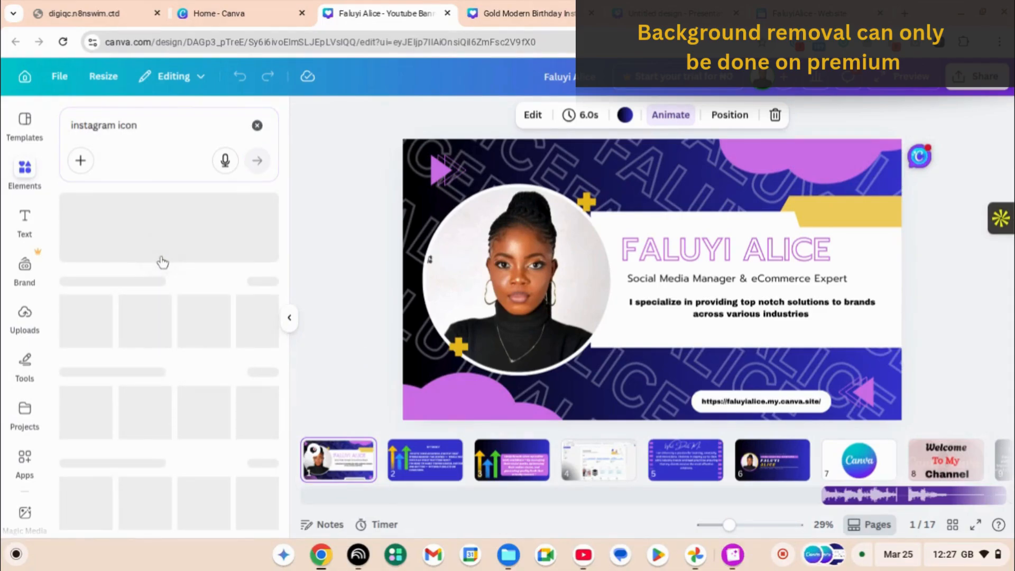
scroll(159, 328, down, 1)
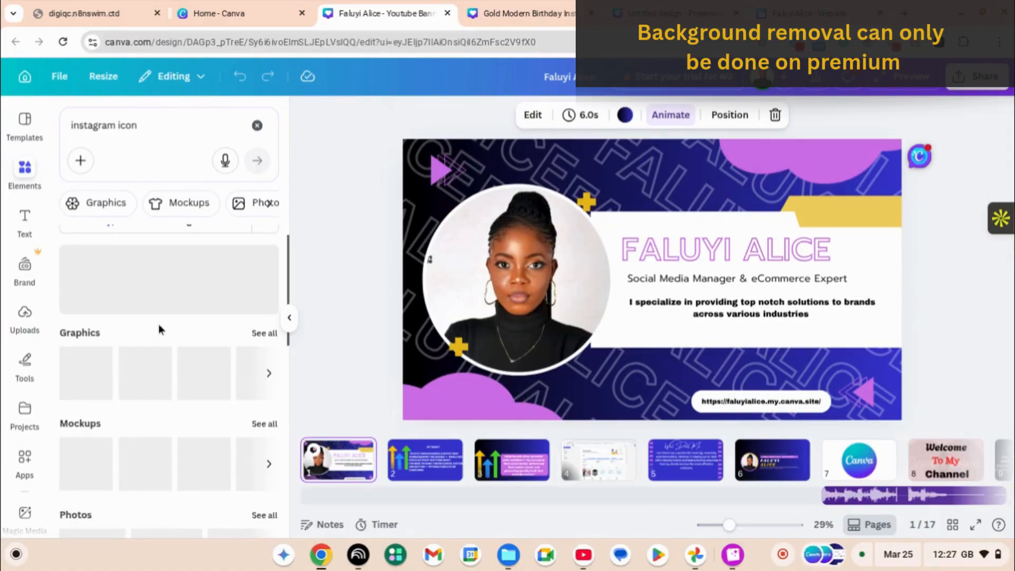
scroll(159, 325, down, 1)
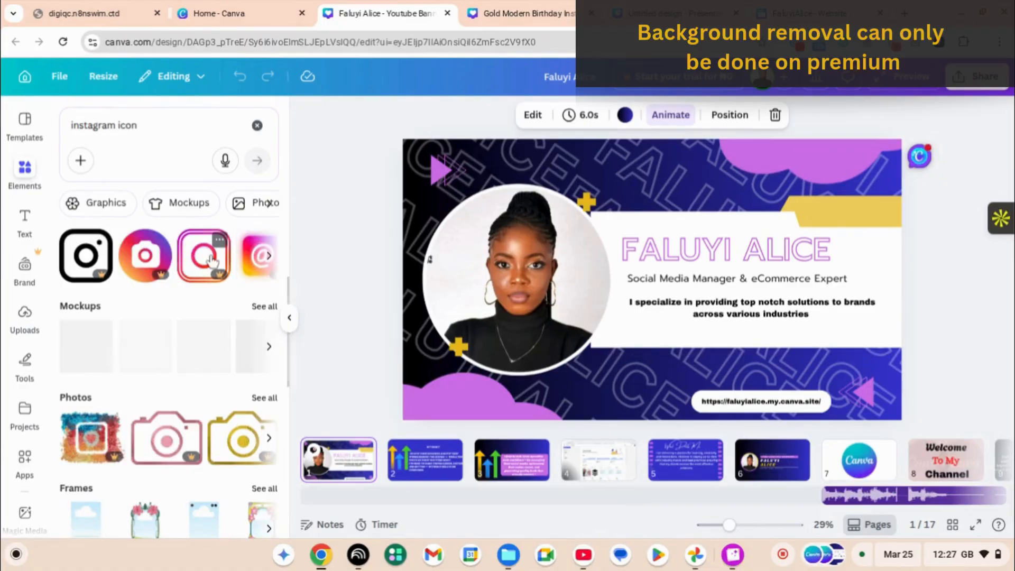
click(289, 319)
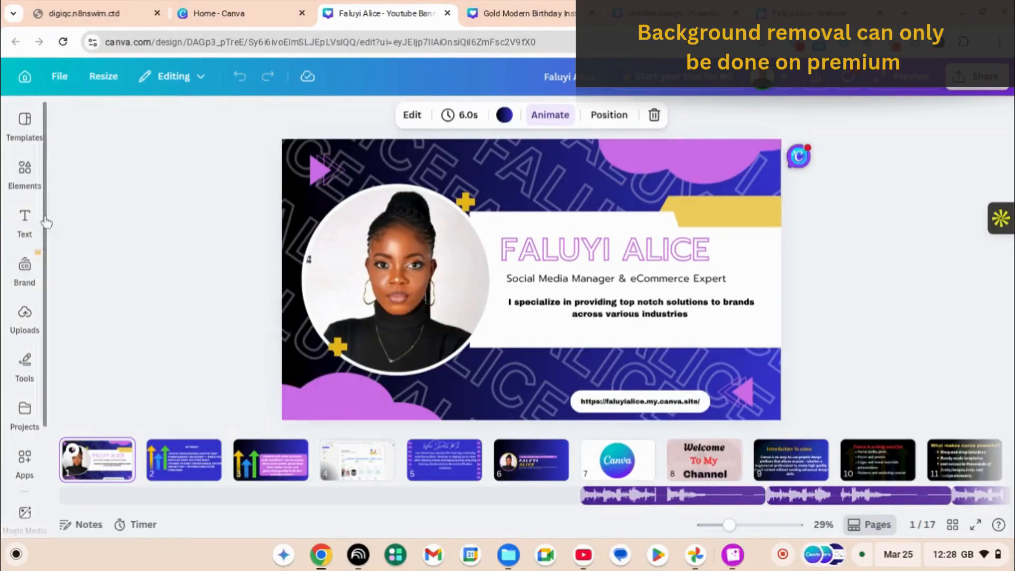
Step: Add a tall rectangular frame and place it at the banner's left edge
click(25, 168)
scroll(78, 272, down, 5)
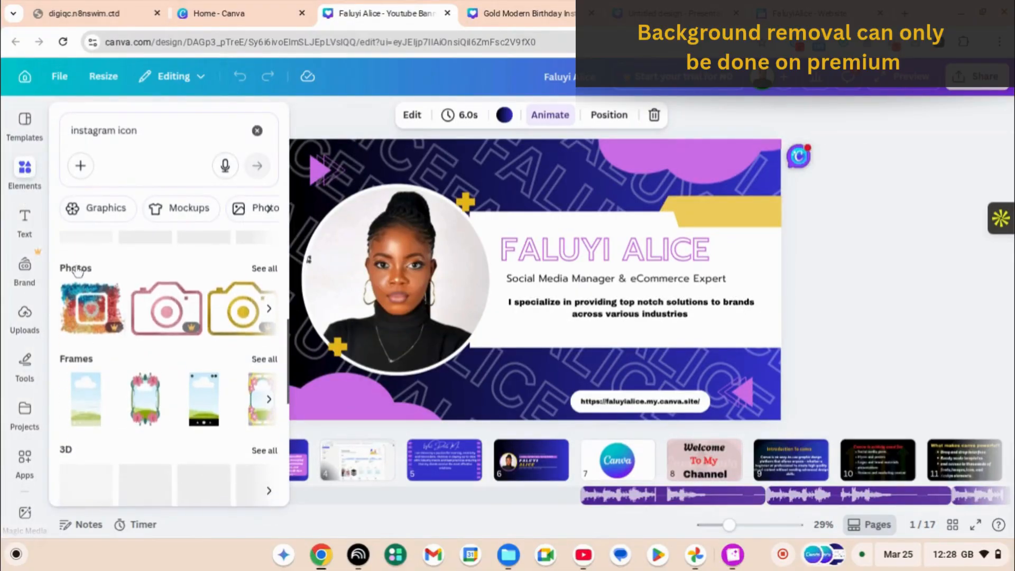
scroll(78, 271, up, 5)
scroll(78, 272, down, 5)
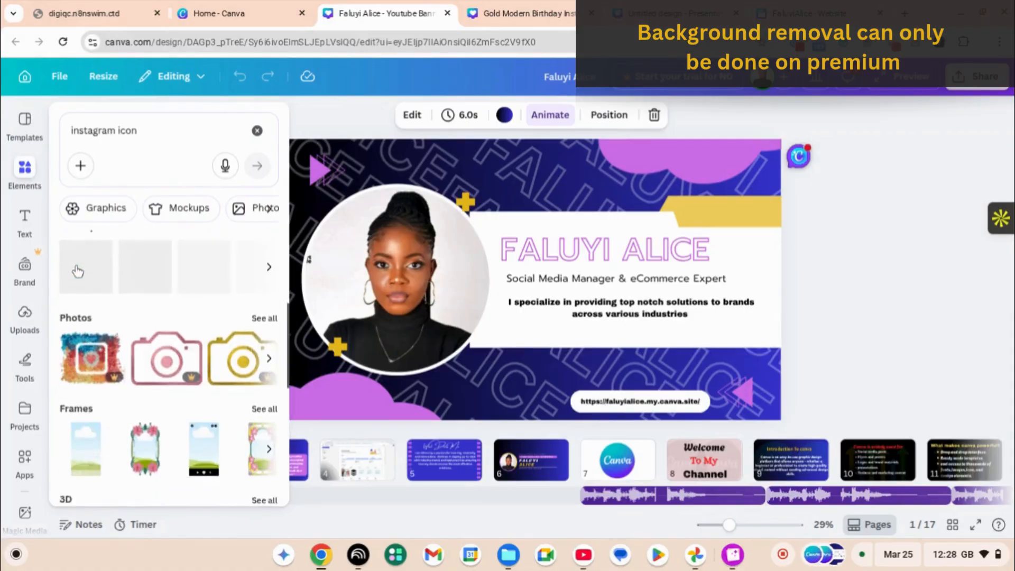
click(85, 296)
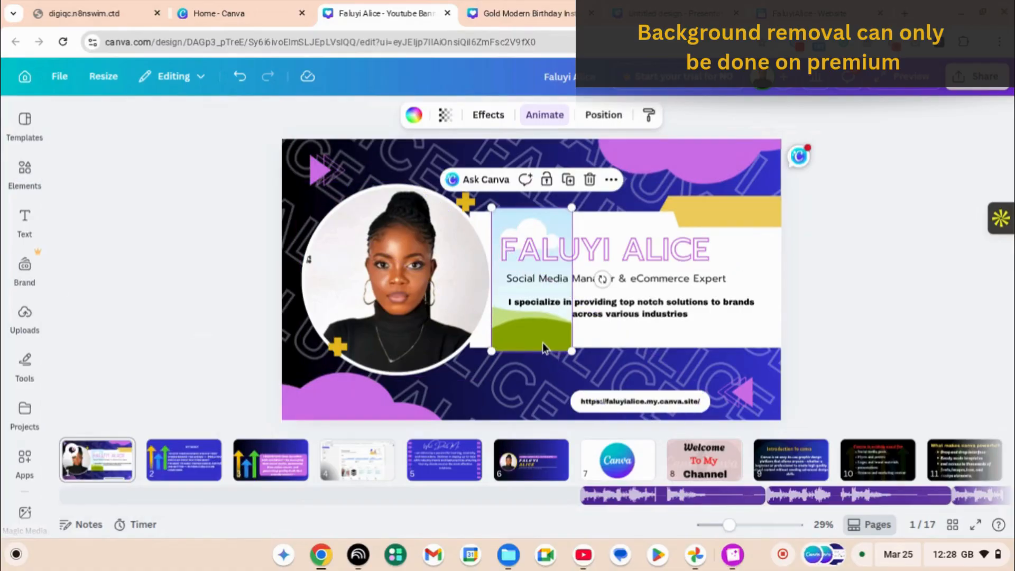
drag(519, 337, 332, 387)
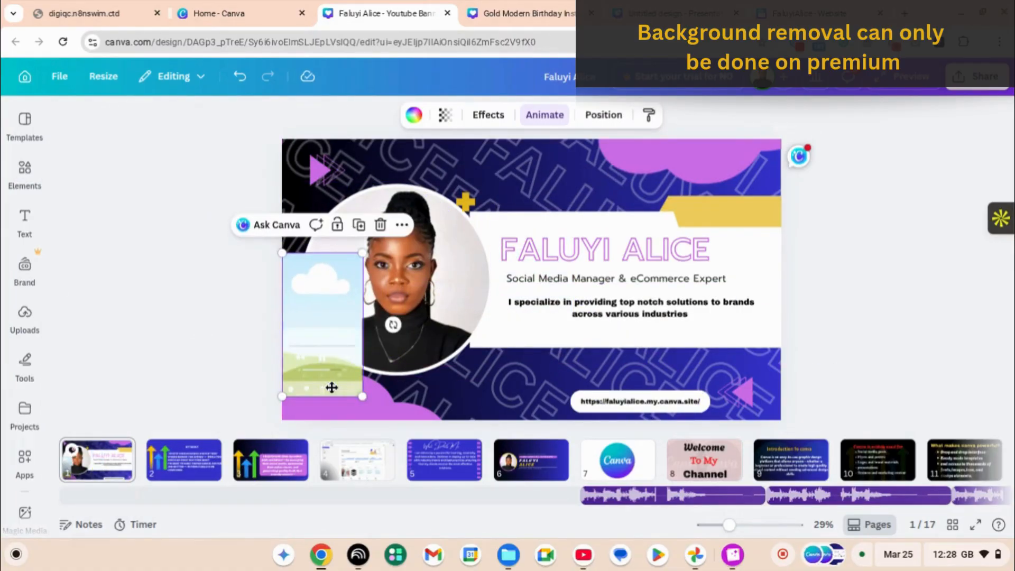
click(114, 320)
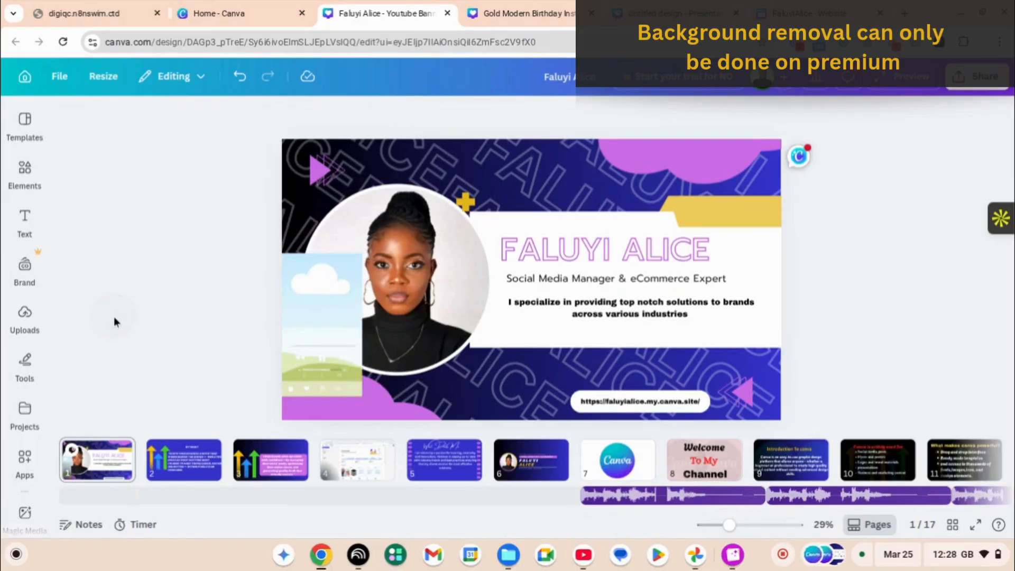
click(337, 351)
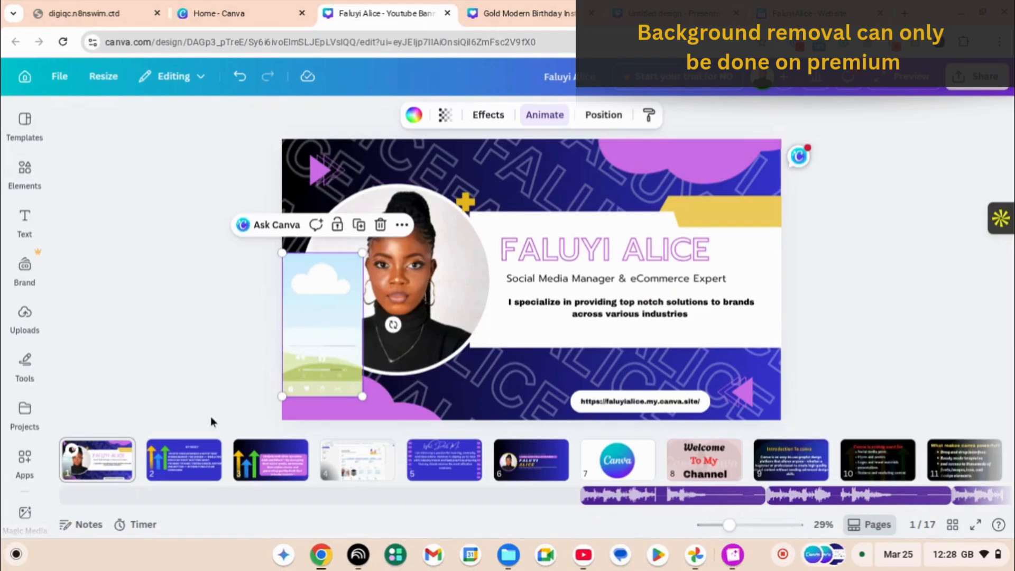
Step: Copy the circular Canva logo from page 7
click(618, 460)
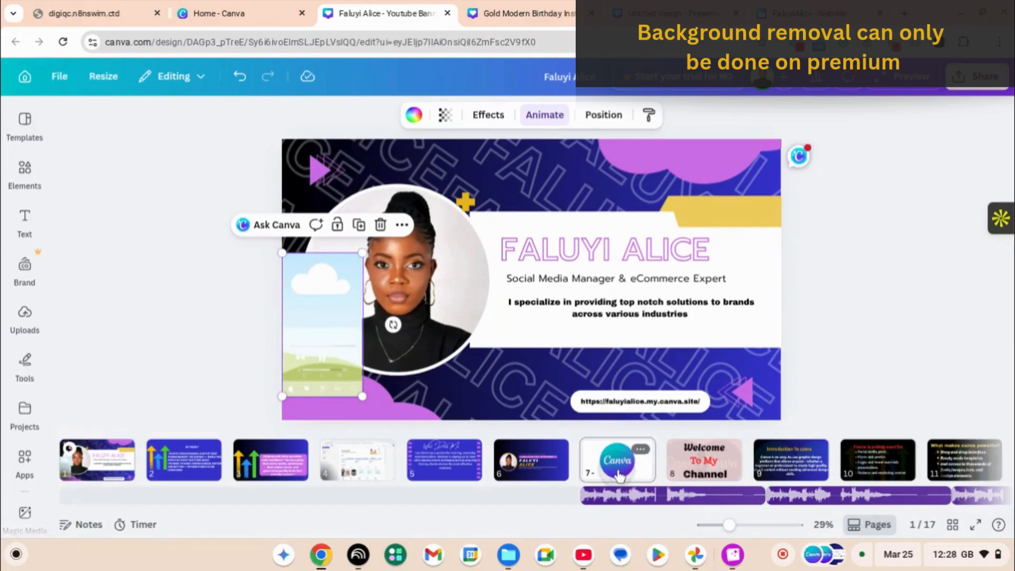
click(570, 286)
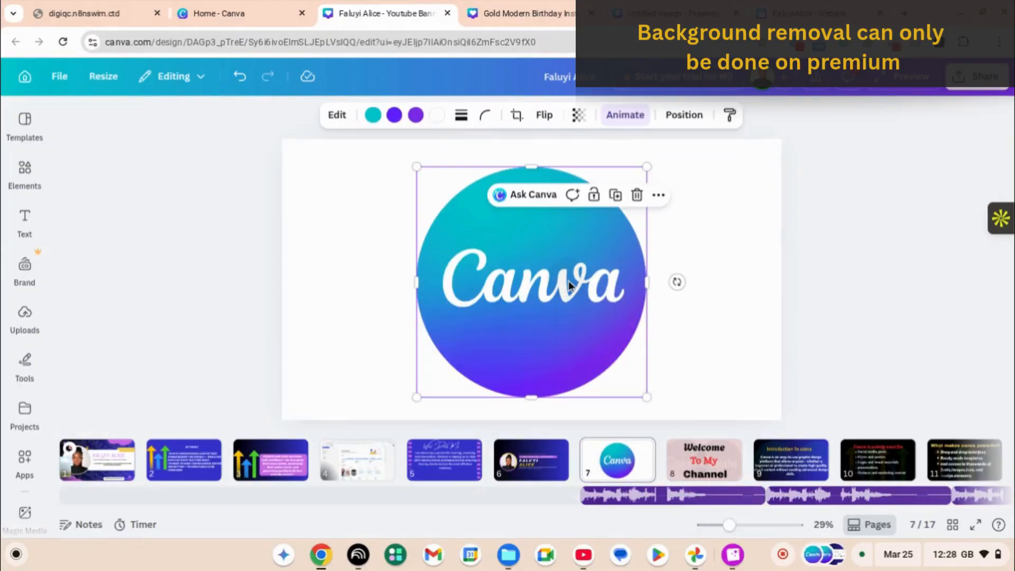
drag(570, 286, 574, 289)
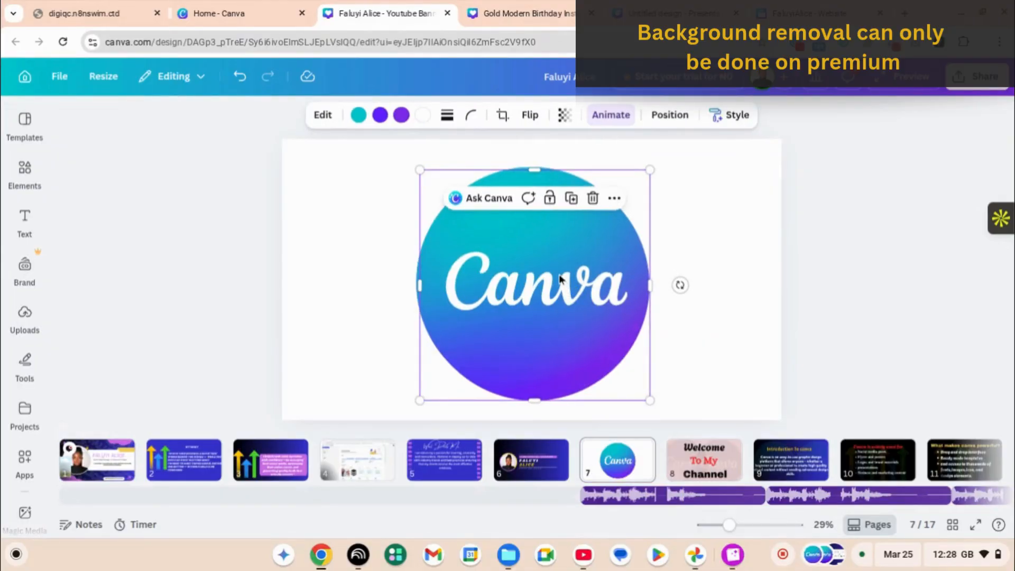
key(Escape)
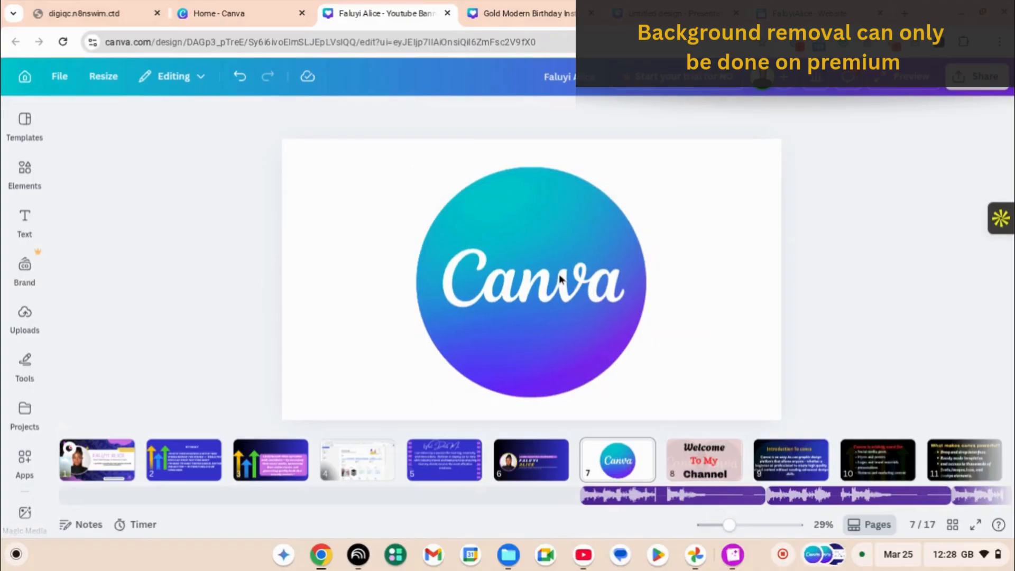
Step: Paste the Canva logo onto the page 1 banner and position it over the name text
click(110, 476)
click(415, 351)
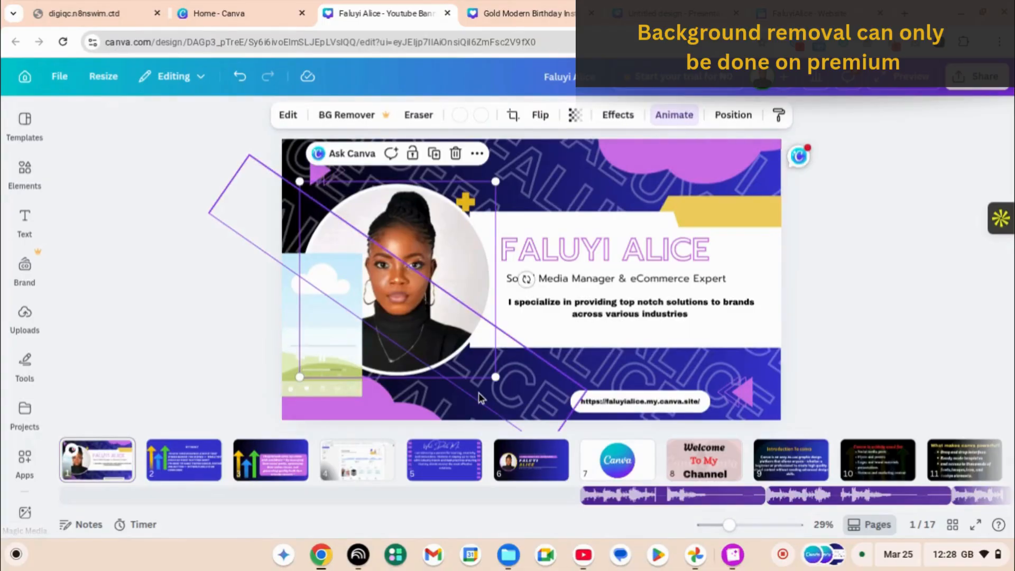
click(478, 397)
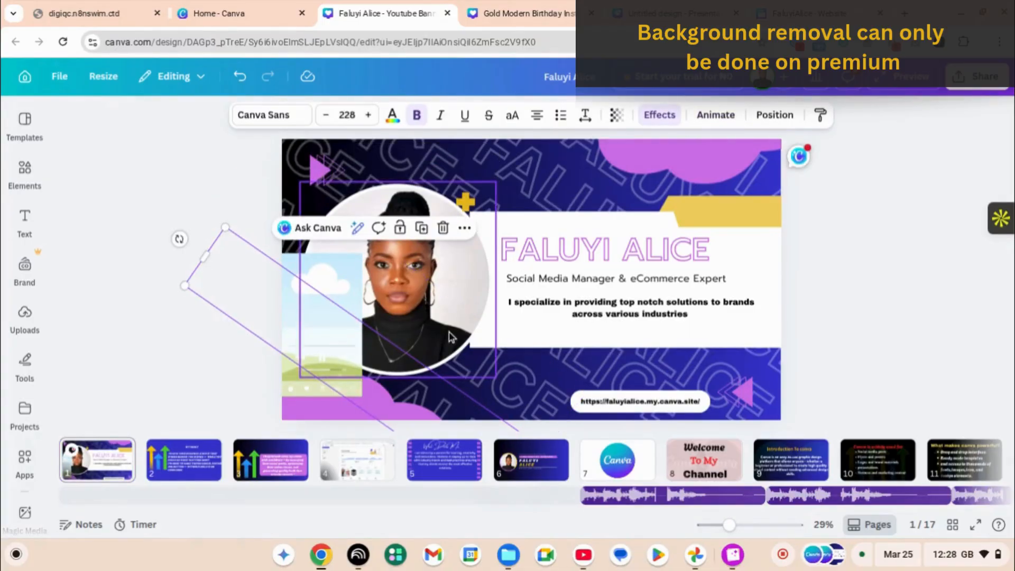
click(196, 158)
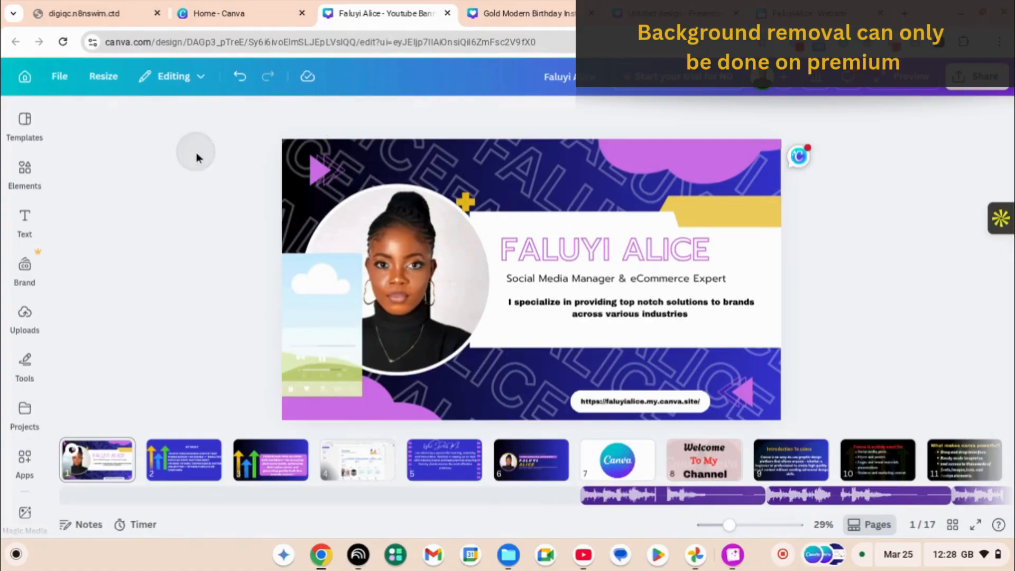
key(ctrl)
key(ctrl+v)
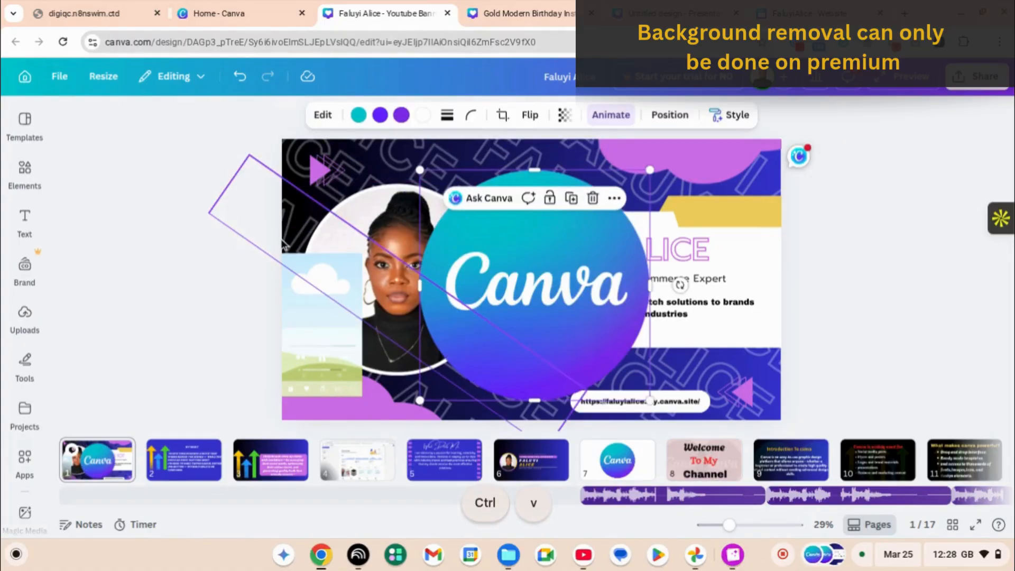
drag(544, 265, 570, 244)
click(561, 296)
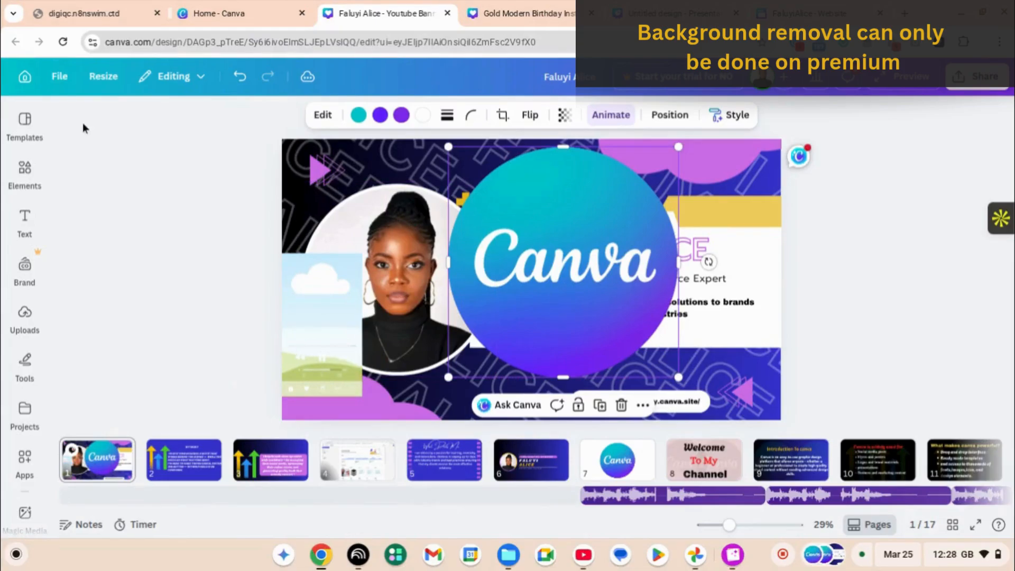
Step: Replace the 'instagram icon' element search with 'circle' and browse the results
click(25, 168)
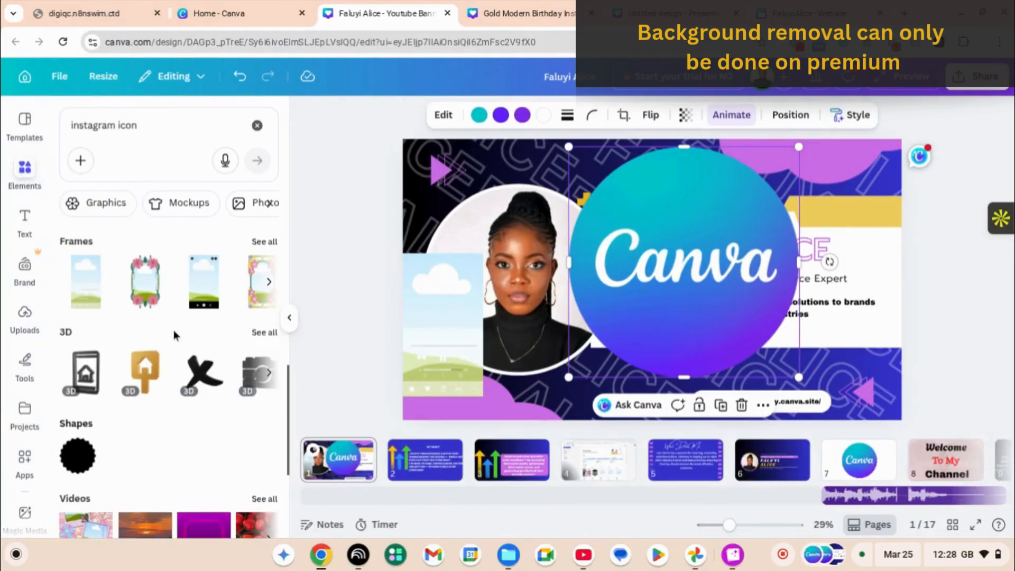
scroll(173, 330, down, 3)
scroll(174, 330, up, 5)
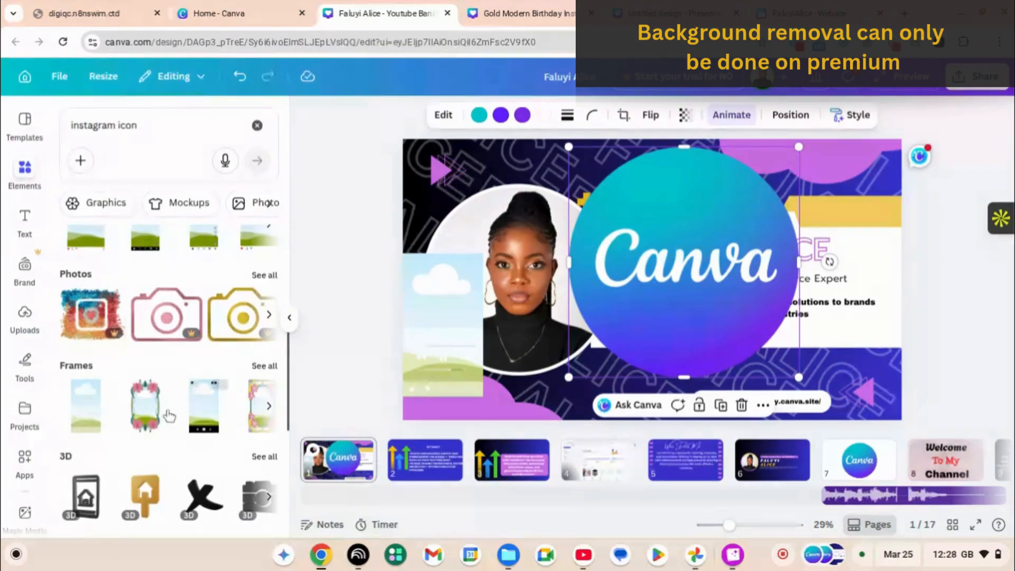
scroll(169, 416, right, 3)
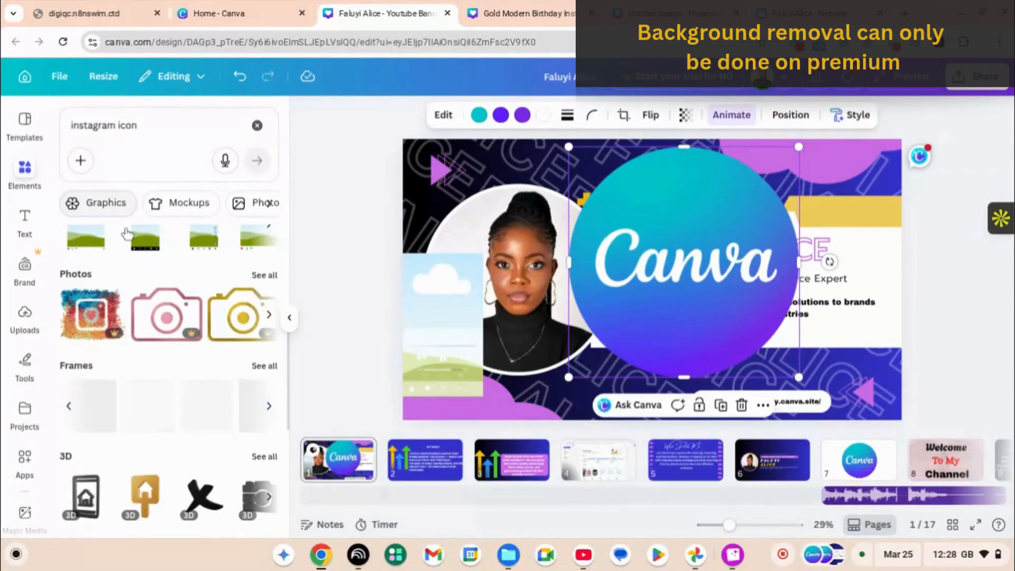
double_click(104, 133)
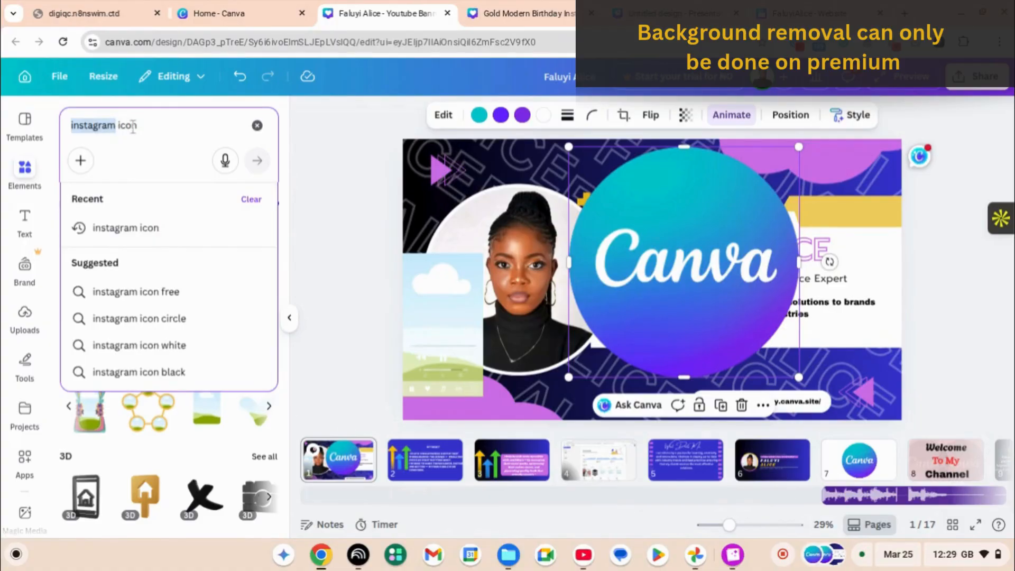
triple_click(133, 127)
key(BackSpace)
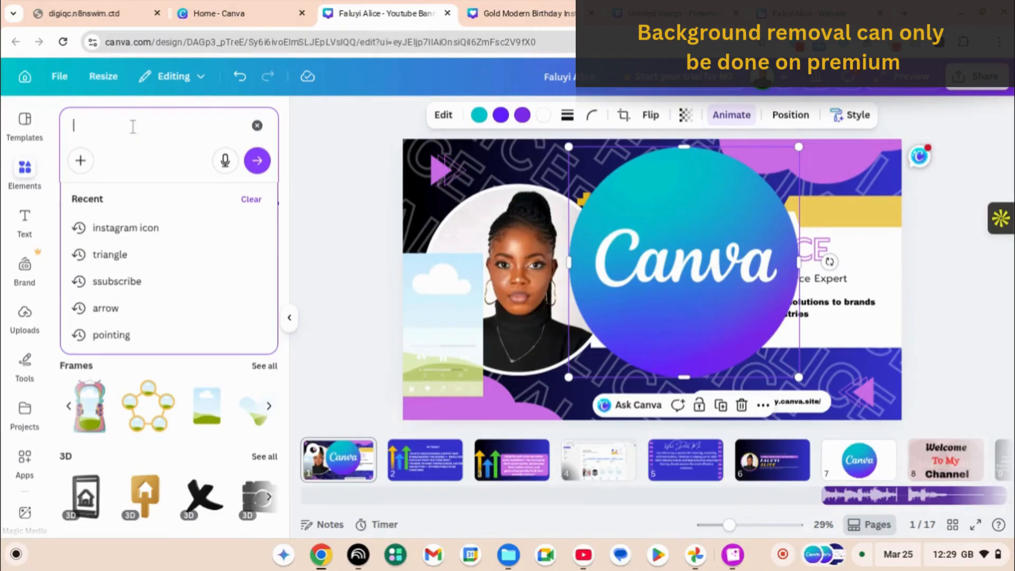
text(circ)
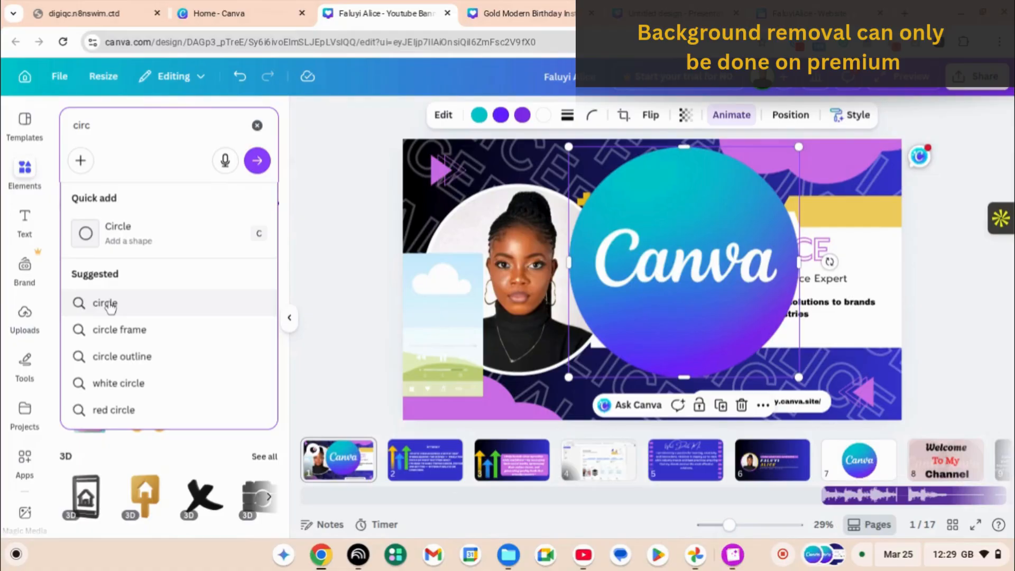
click(109, 306)
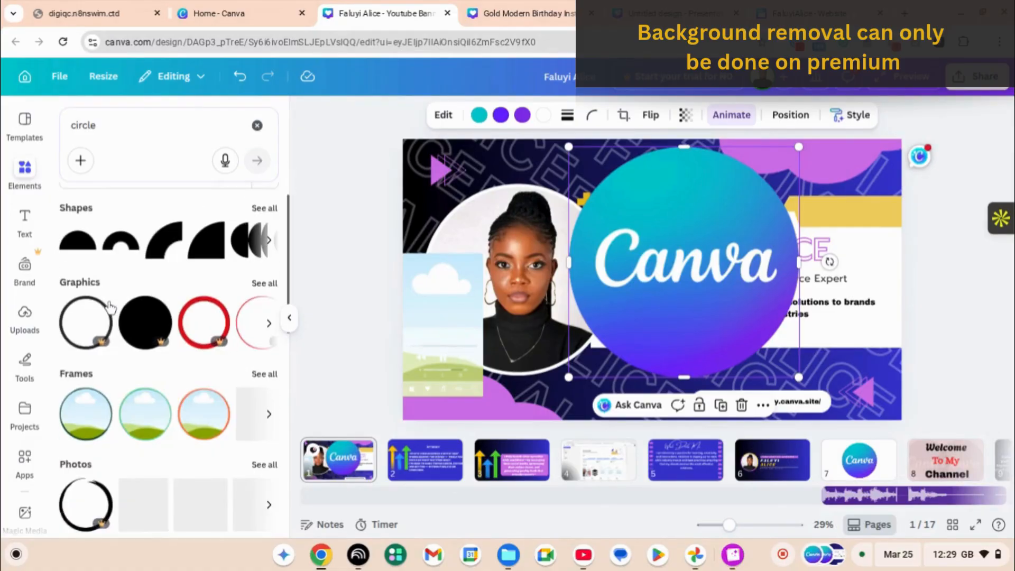
scroll(110, 308, down, 2)
scroll(132, 328, up, 1)
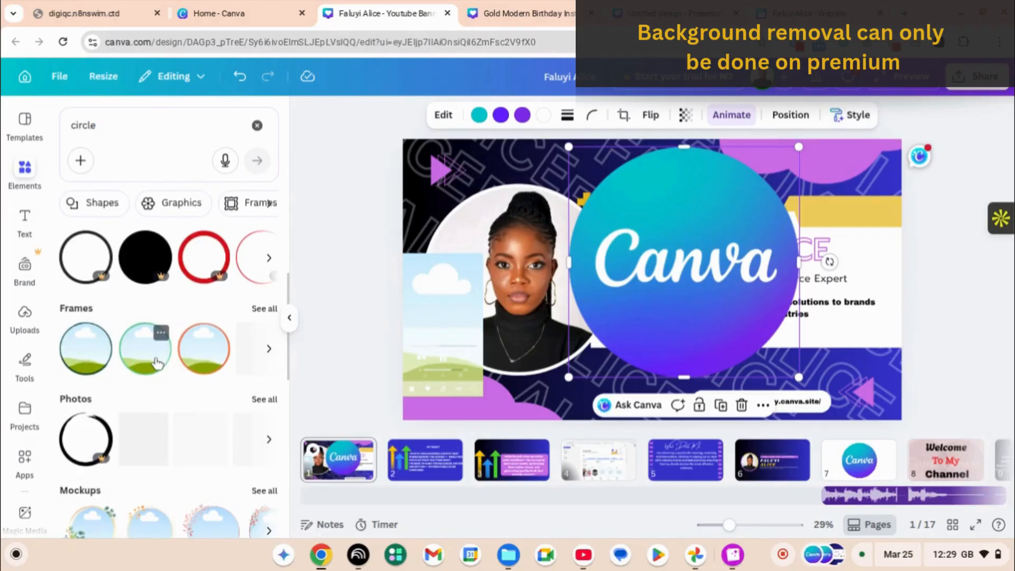
Step: Add a round frame, then bring forward, shrink and reposition the Canva logo circle
click(157, 363)
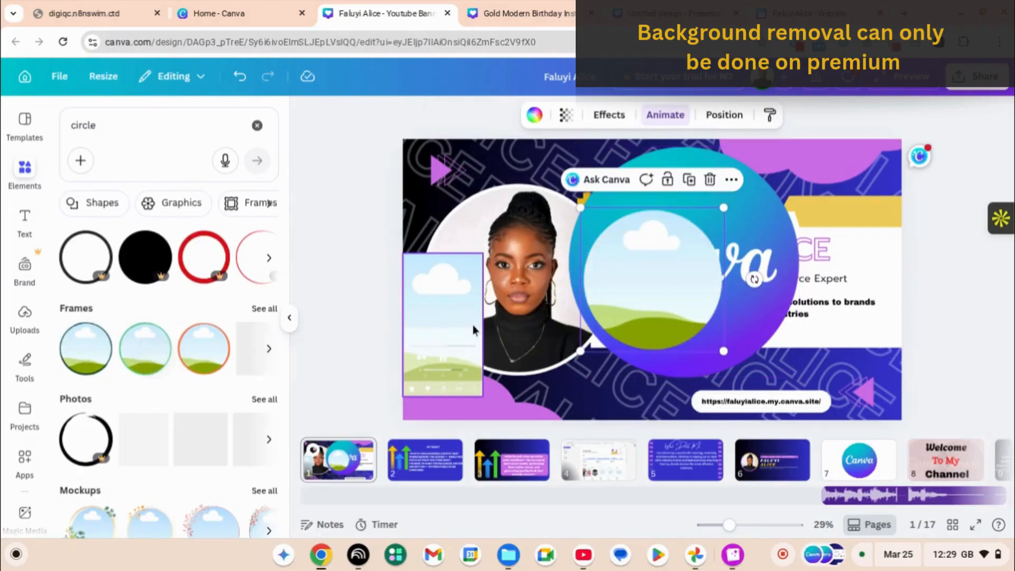
click(746, 210)
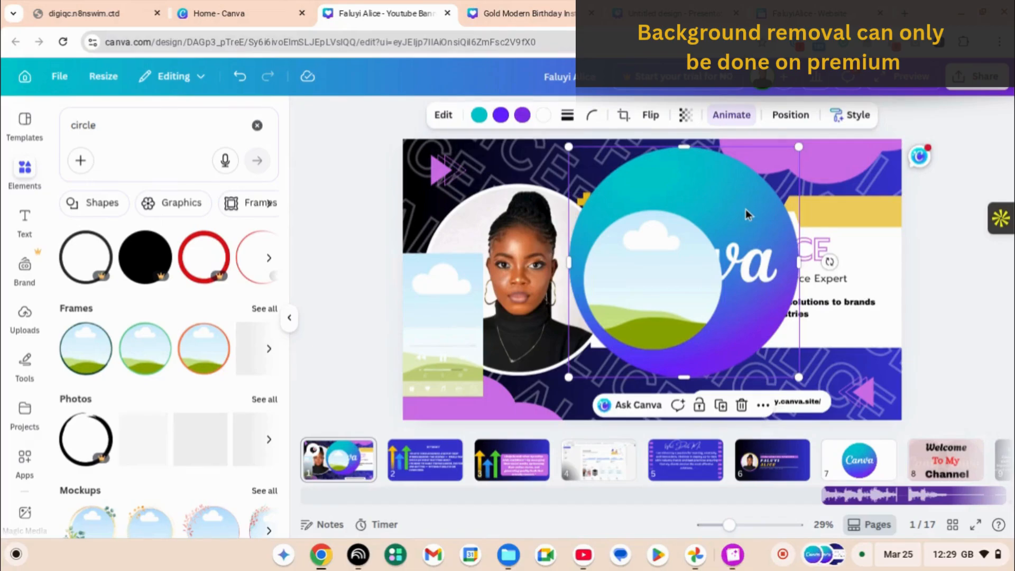
click(763, 405)
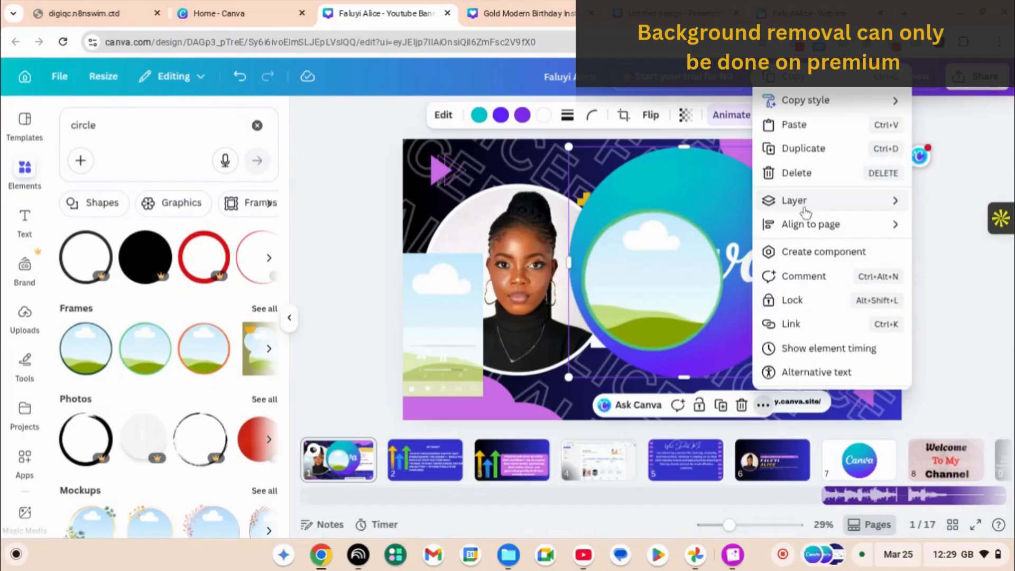
mouse_move(796, 201)
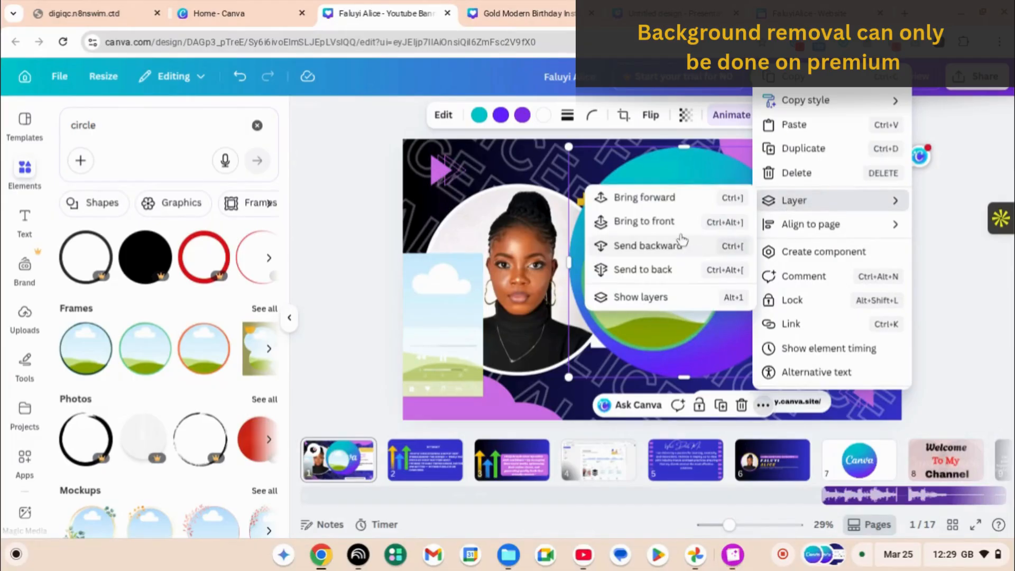
click(682, 207)
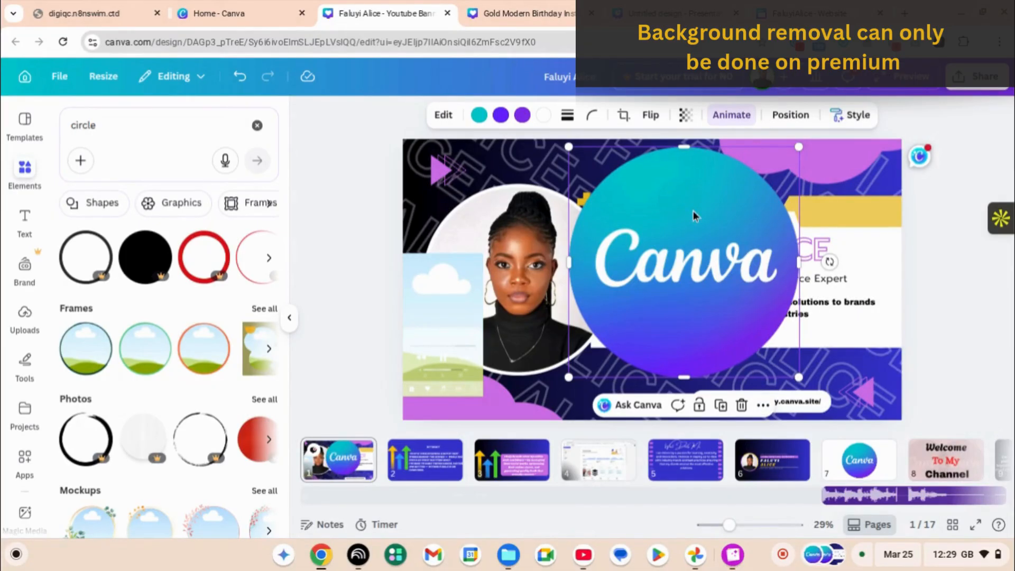
drag(729, 255, 917, 263)
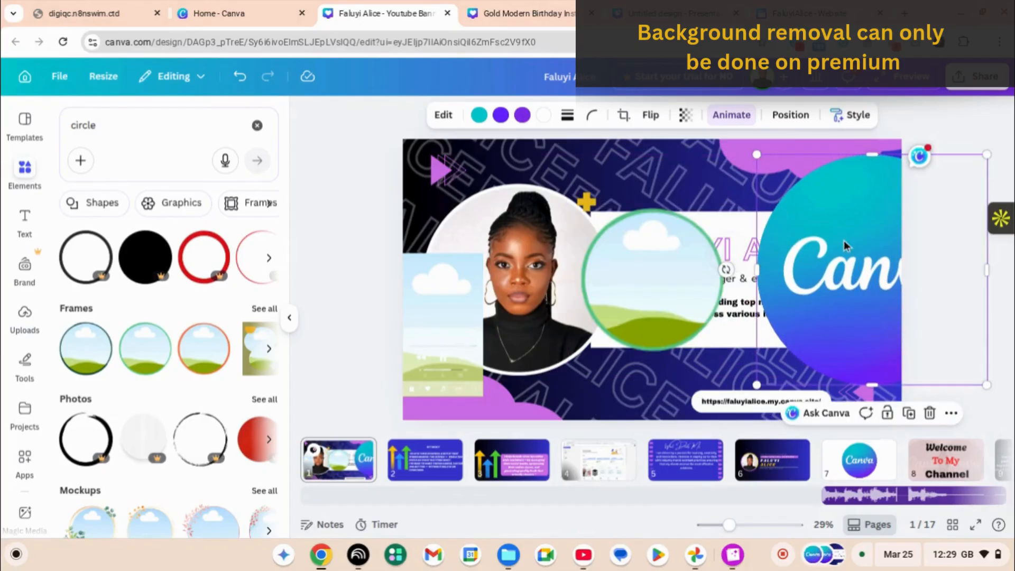
drag(834, 240, 626, 284)
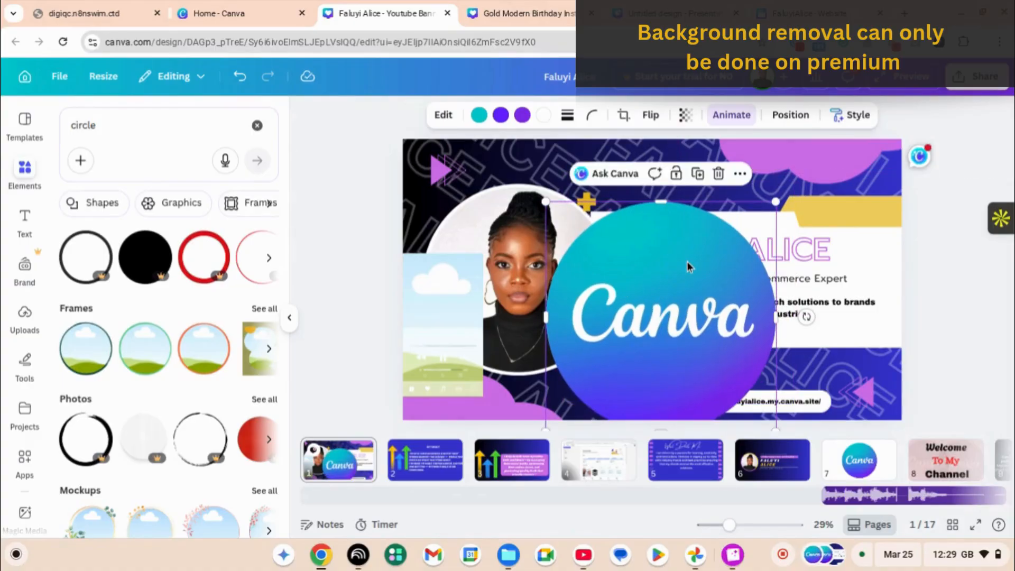
drag(691, 264, 649, 256)
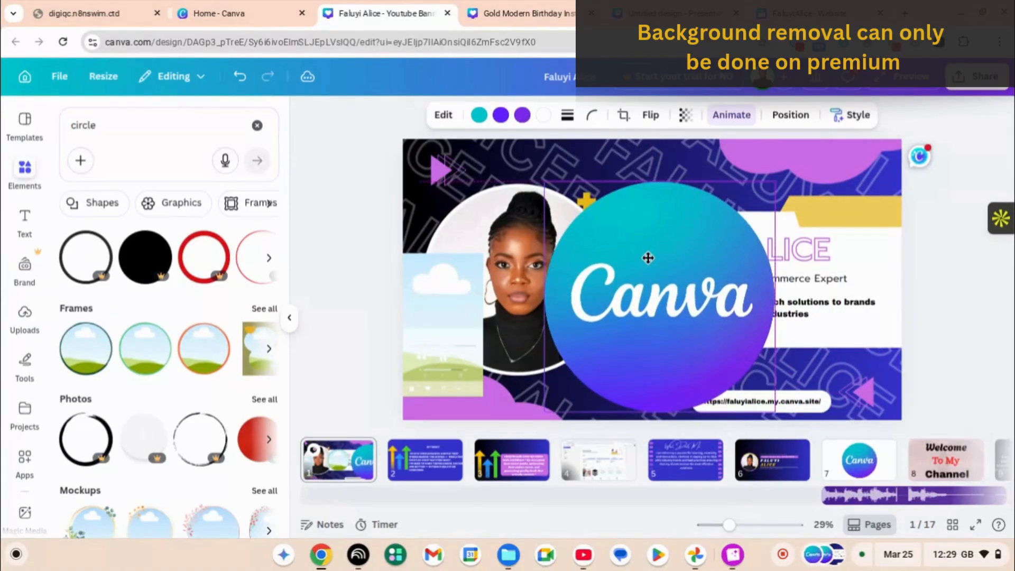
key(ctrl)
drag(775, 185, 691, 264)
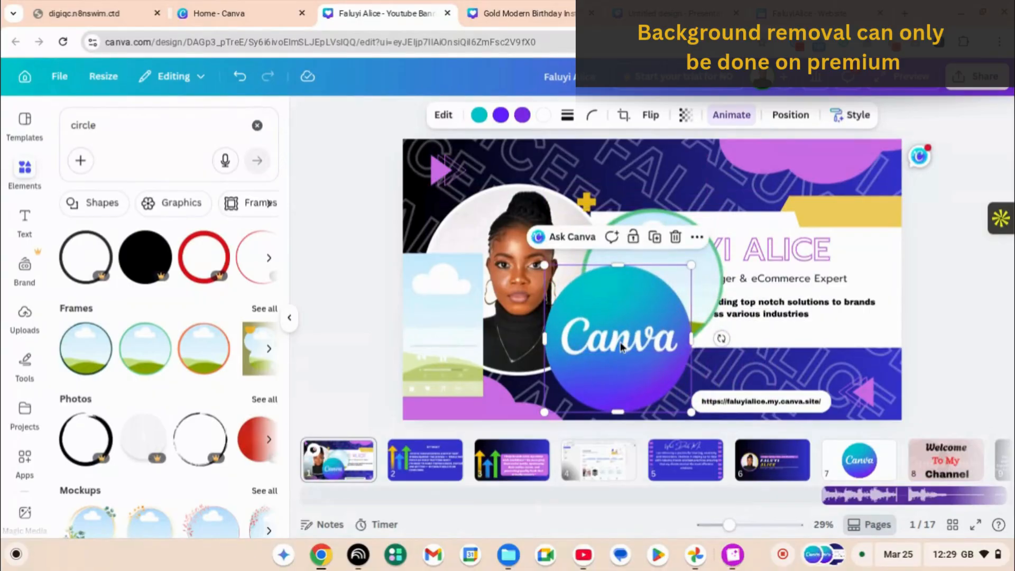
drag(614, 349, 851, 291)
Step: Delete the green circle frame to reveal the FALUYI name text
click(552, 273)
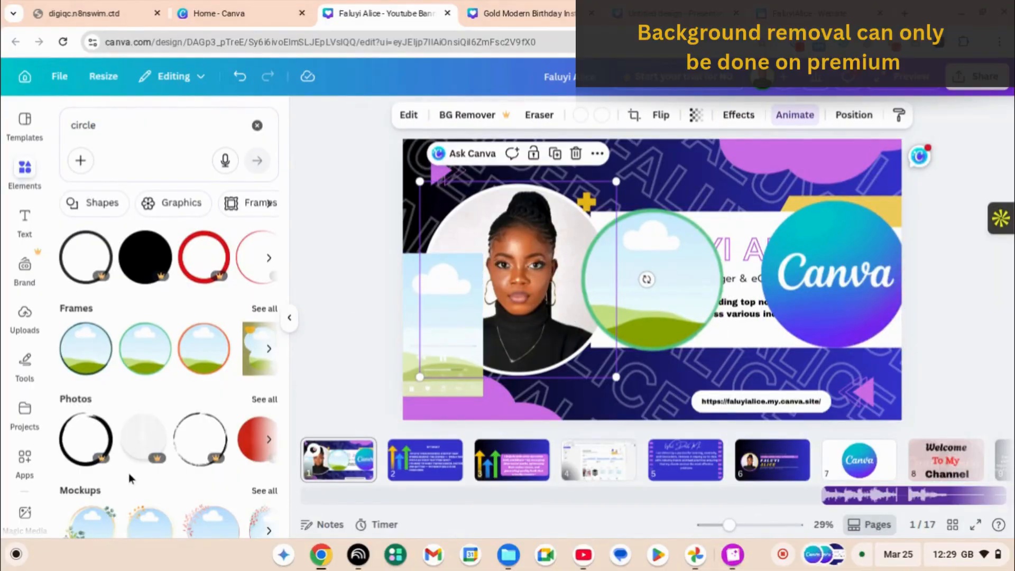
scroll(129, 478, down, 3)
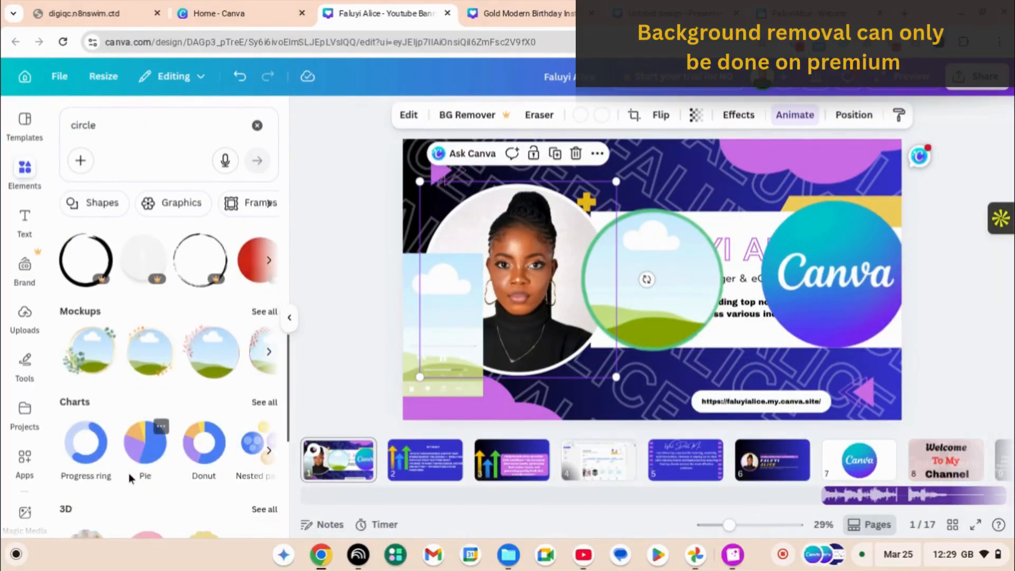
click(680, 314)
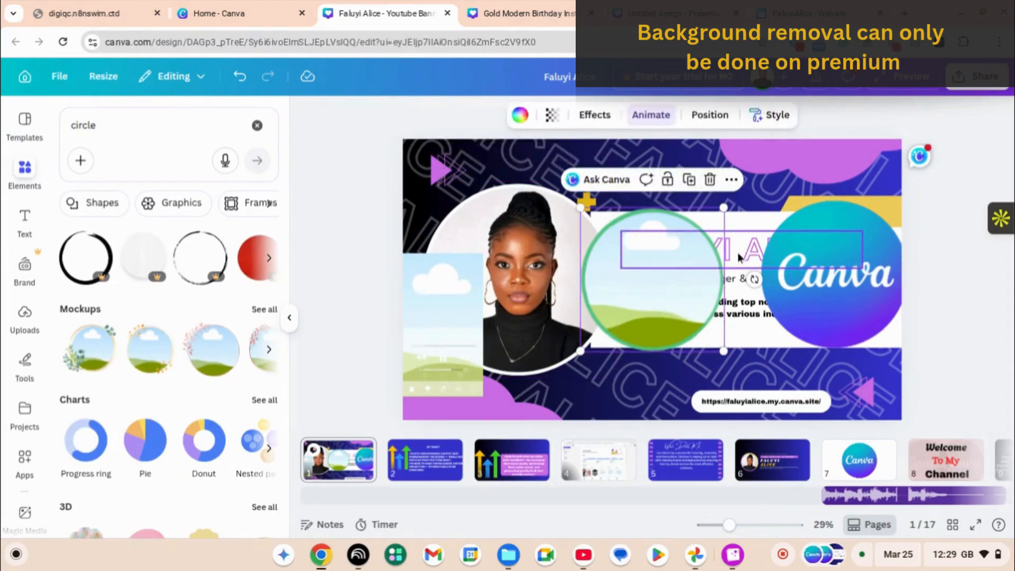
key(Delete)
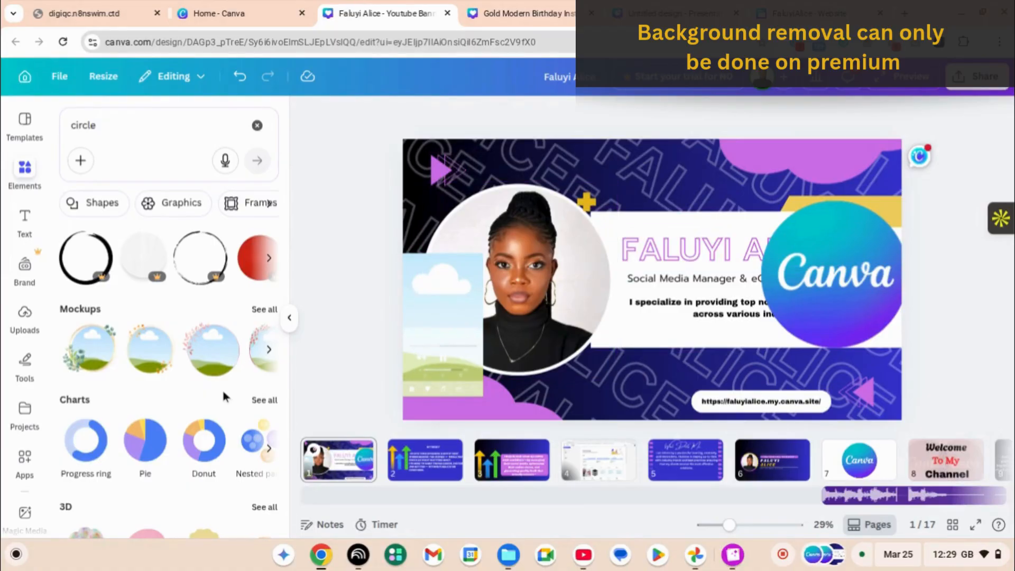
scroll(222, 391, down, 5)
scroll(224, 396, up, 9)
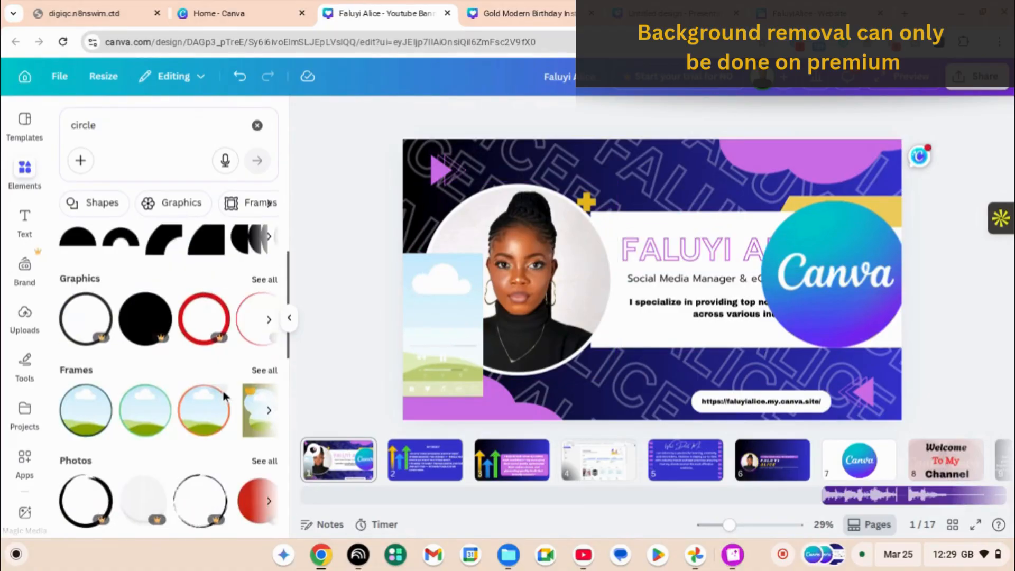
Step: Add a teal-ringed circle frame with a sky placeholder to the banner
scroll(224, 395, up, 2)
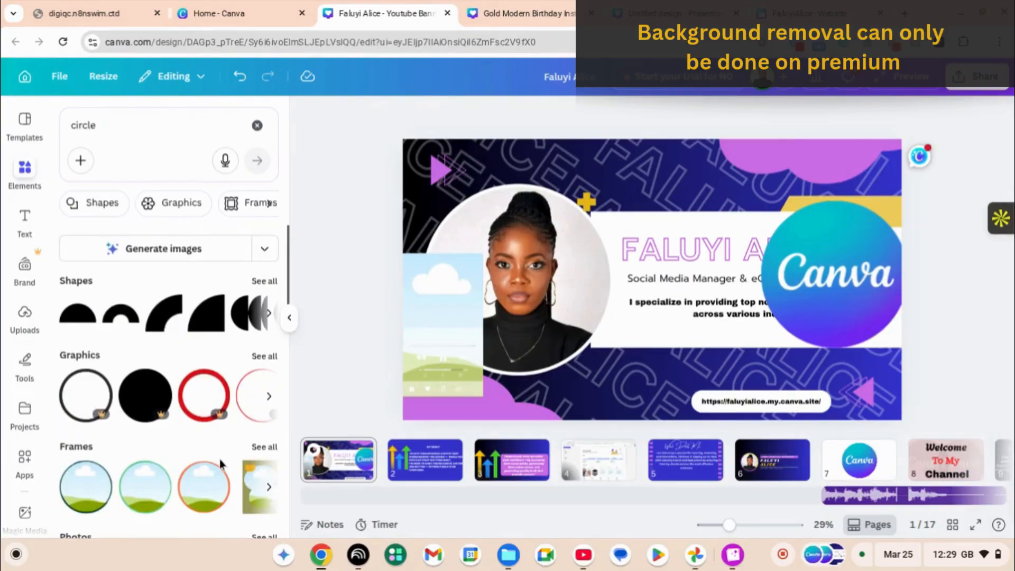
scroll(220, 459, down, 2)
scroll(169, 419, right, 3)
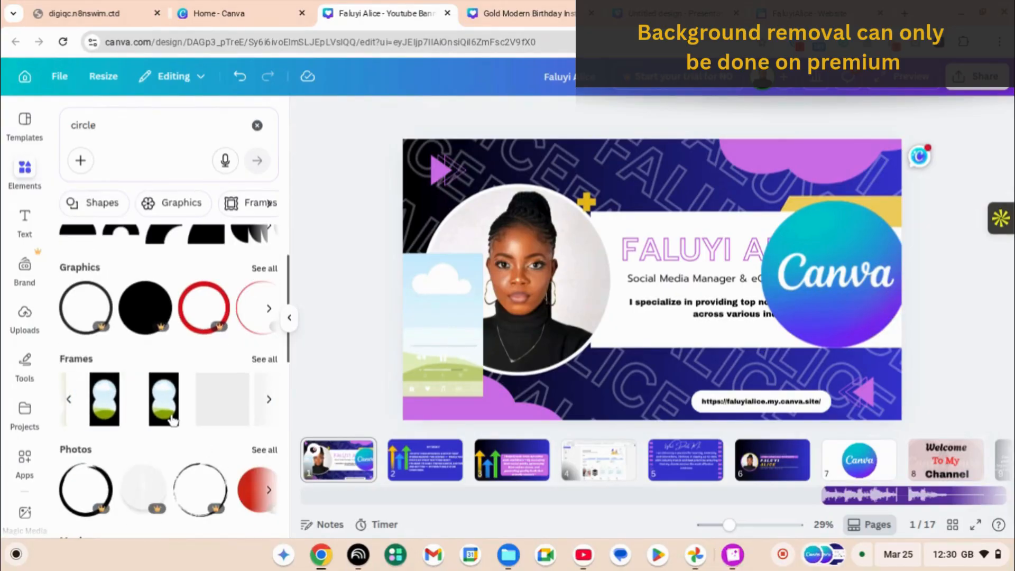
scroll(175, 407, right, 3)
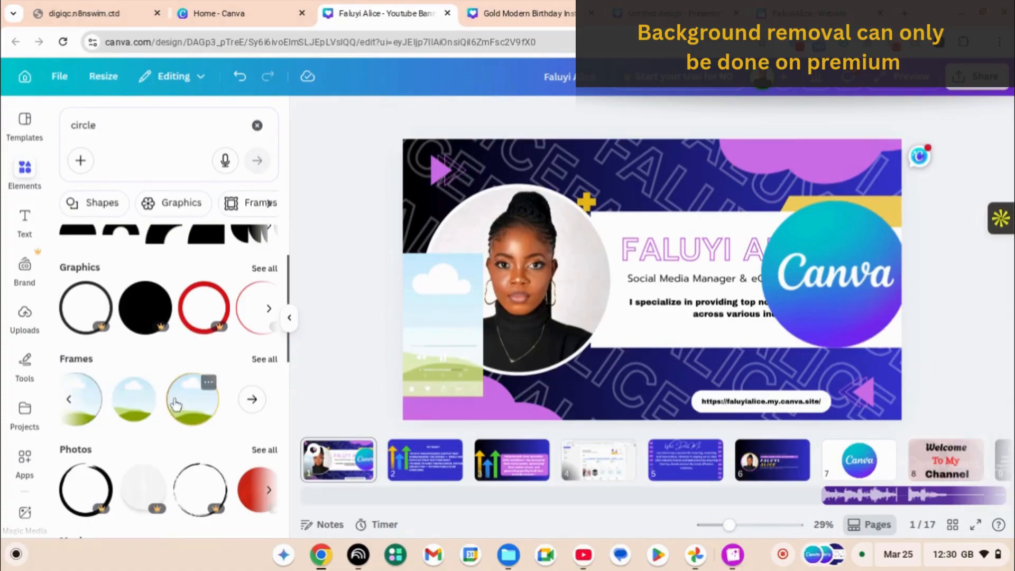
click(134, 408)
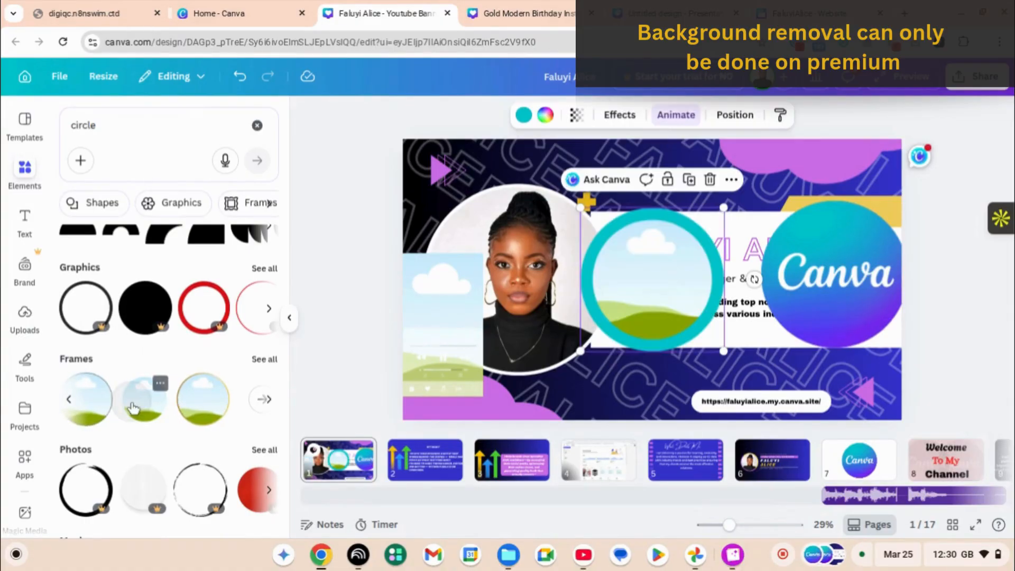
Step: Delete the gradient Canva logo circle from the banner
click(869, 307)
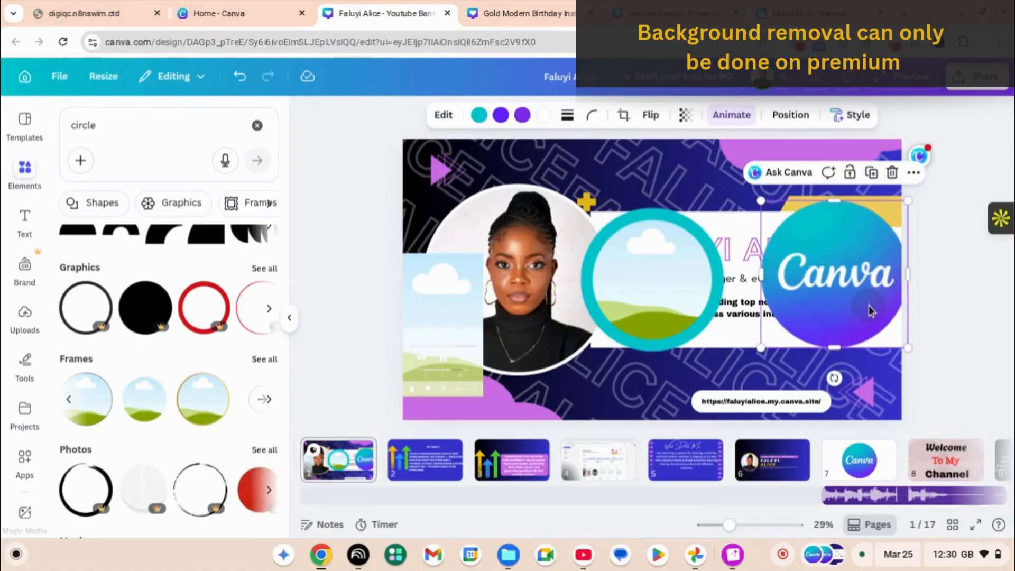
drag(868, 306, 828, 294)
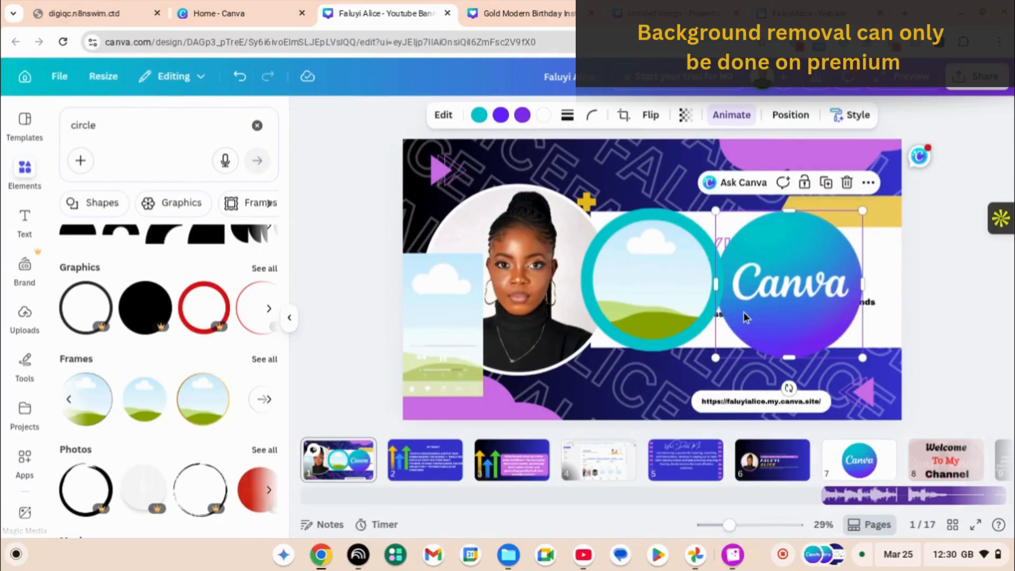
key(Delete)
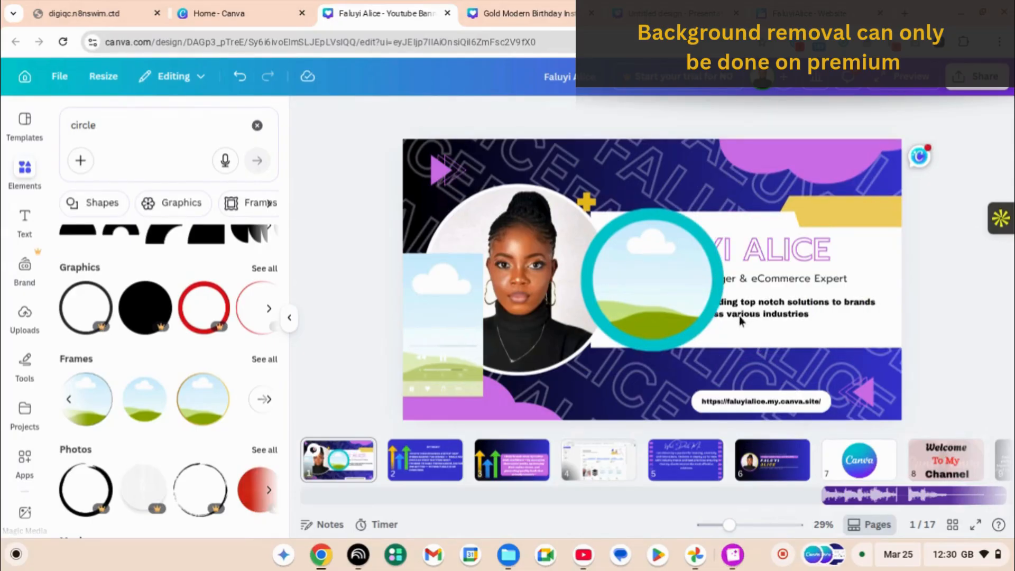
click(563, 281)
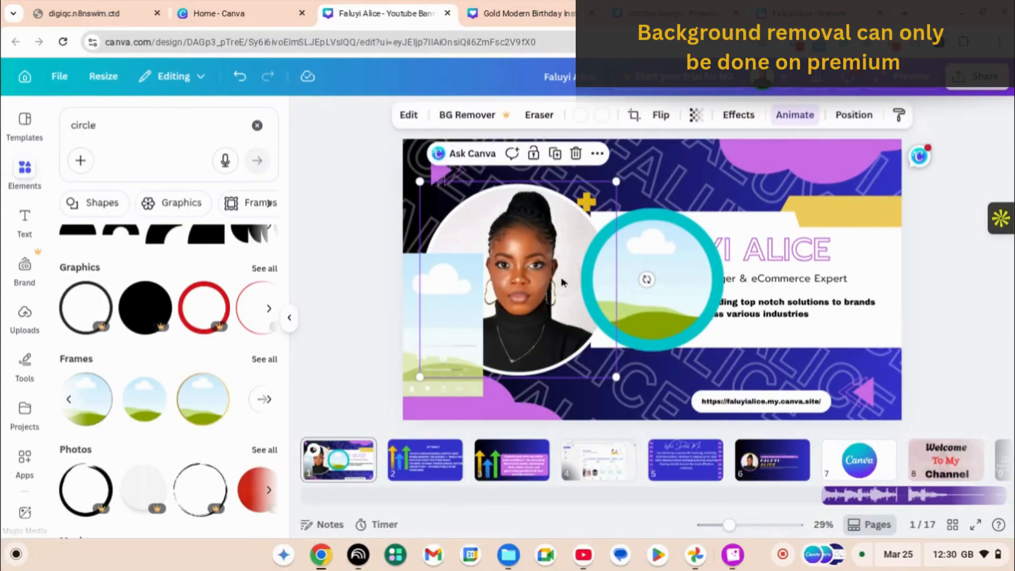
Step: Duplicate the portrait frame, detach its photo, and move the photo to the banner's right edge
key(ctrl+d)
drag(563, 282, 574, 237)
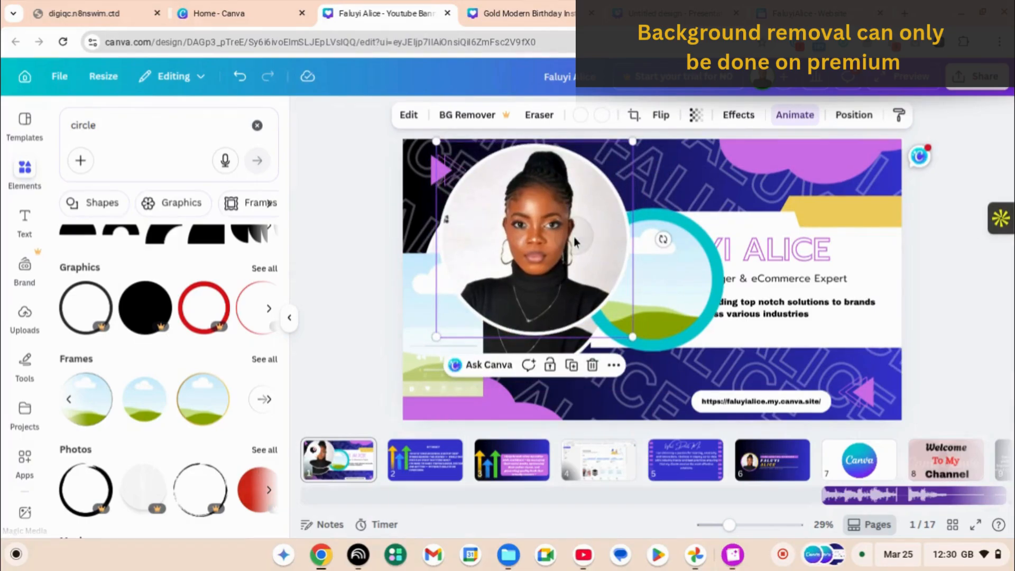
click(614, 365)
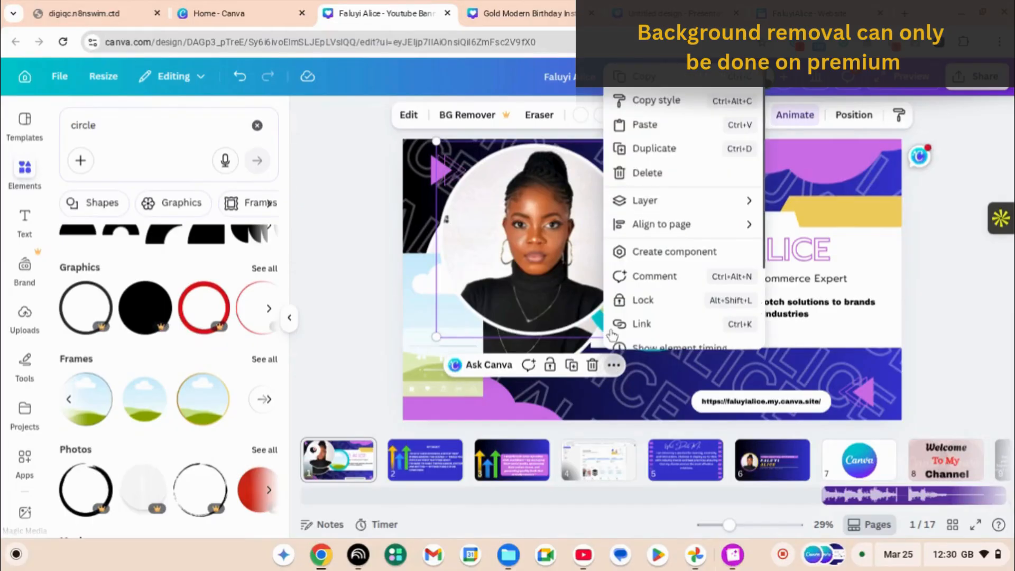
scroll(682, 264, down, 3)
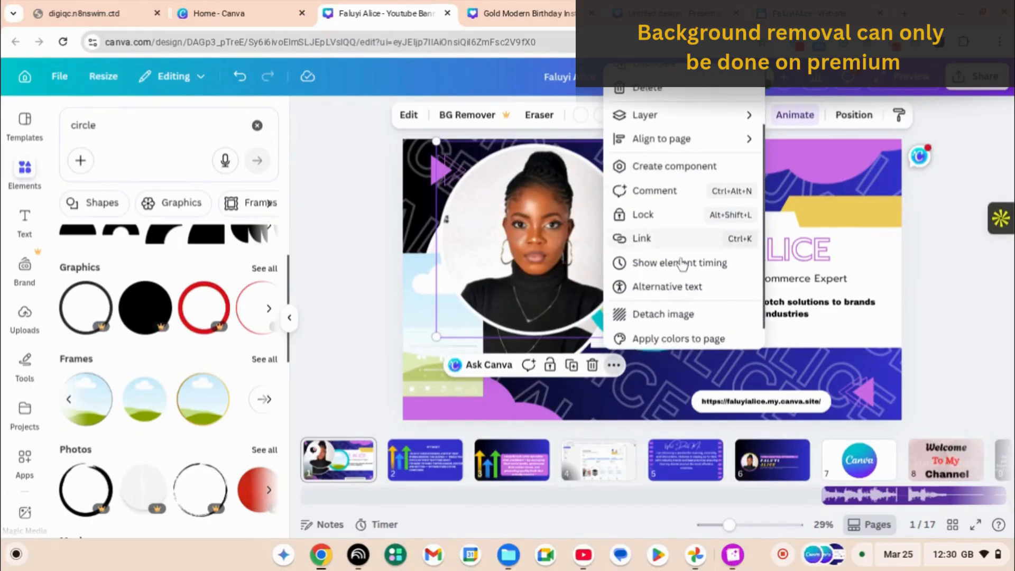
click(678, 307)
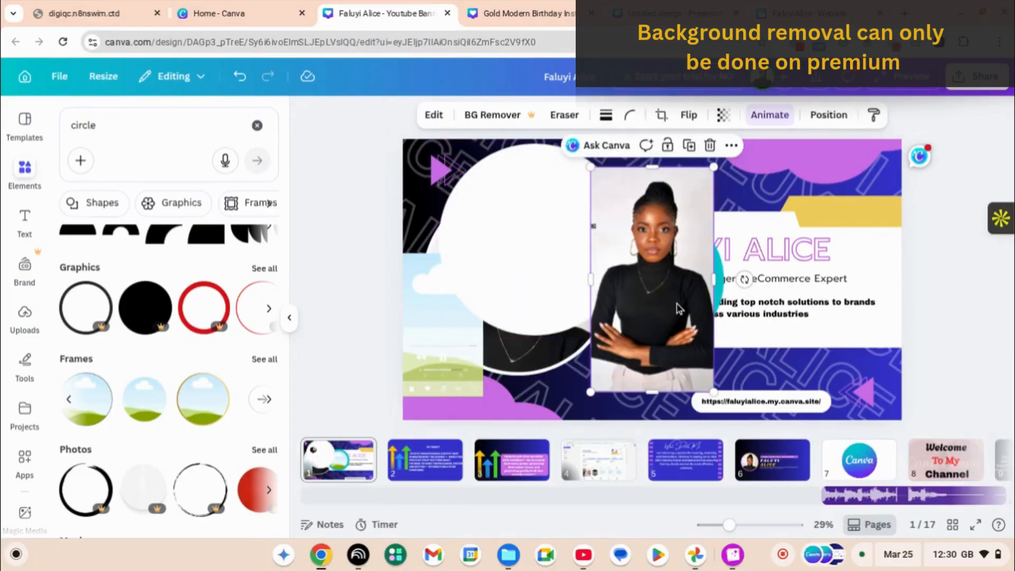
drag(613, 263, 584, 398)
click(582, 393)
click(650, 389)
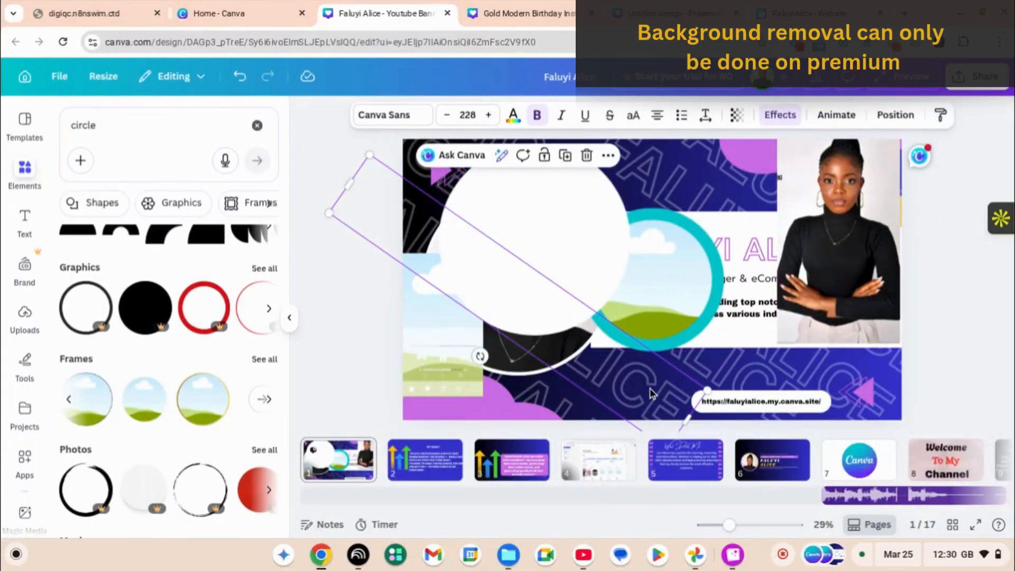
Step: Paste the Canva logo circle back onto the first page and shrink it to 803 by 803
key(ctrl+v)
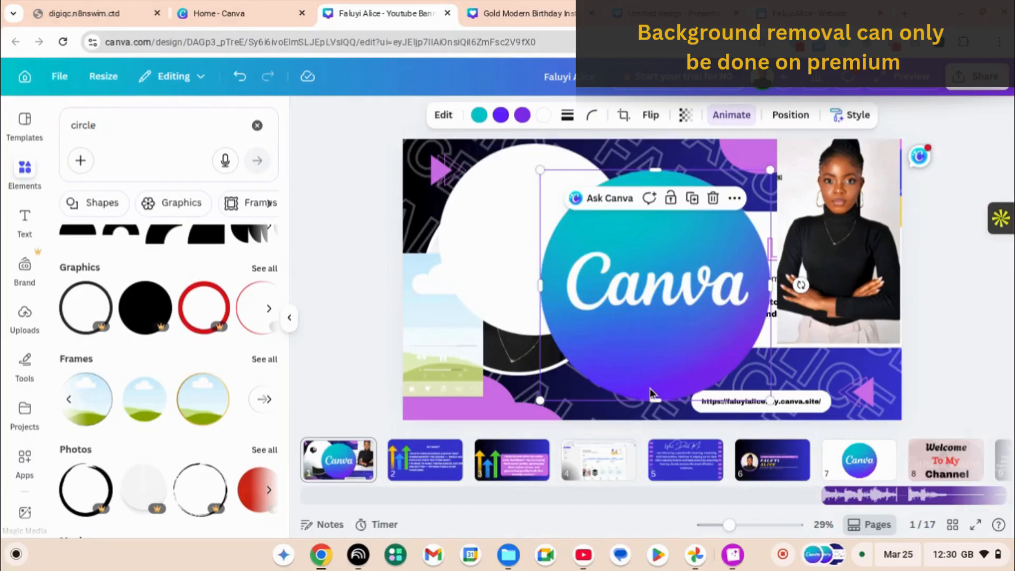
drag(650, 389, 535, 256)
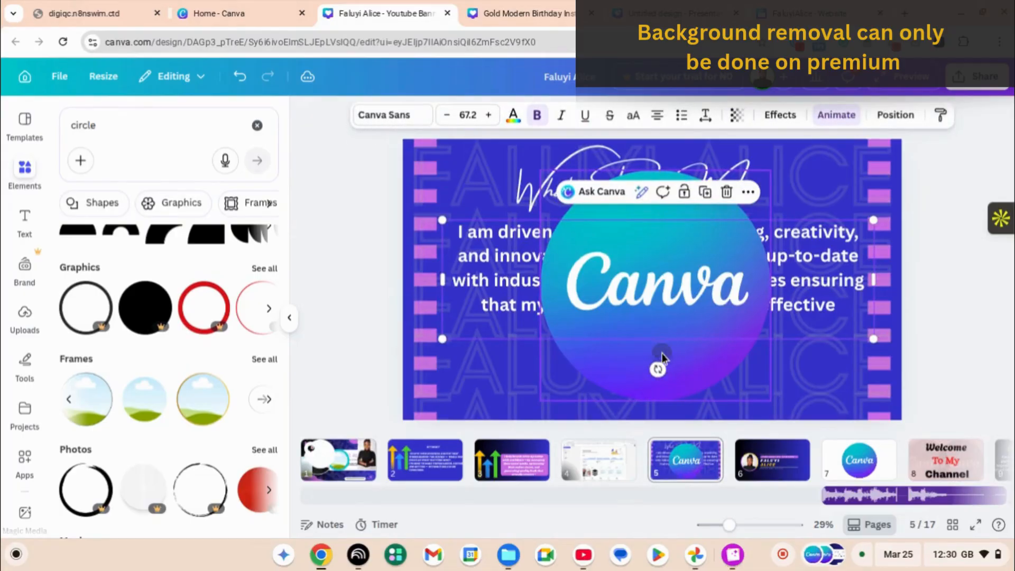
drag(663, 358, 356, 470)
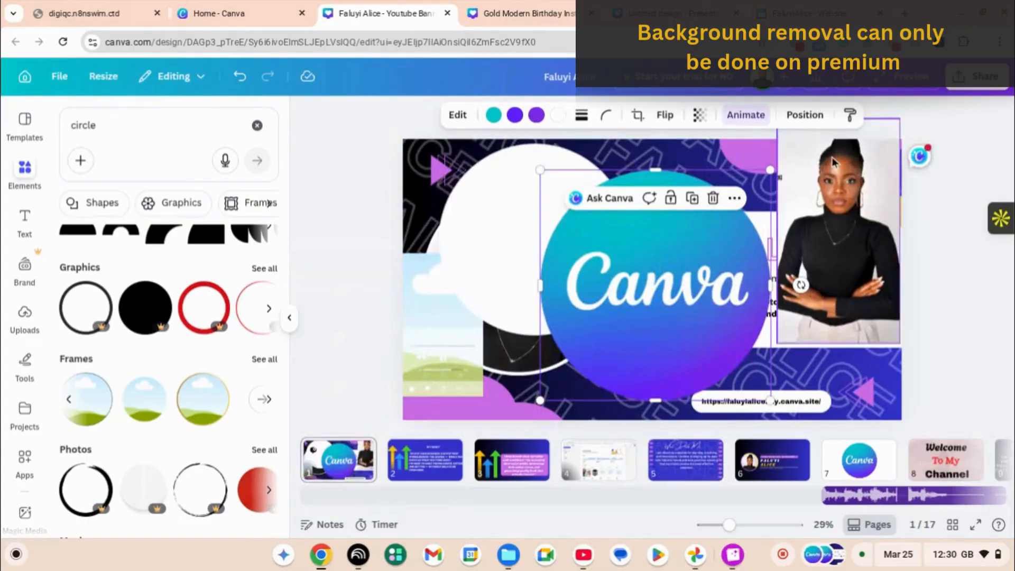
drag(770, 170, 765, 224)
click(703, 290)
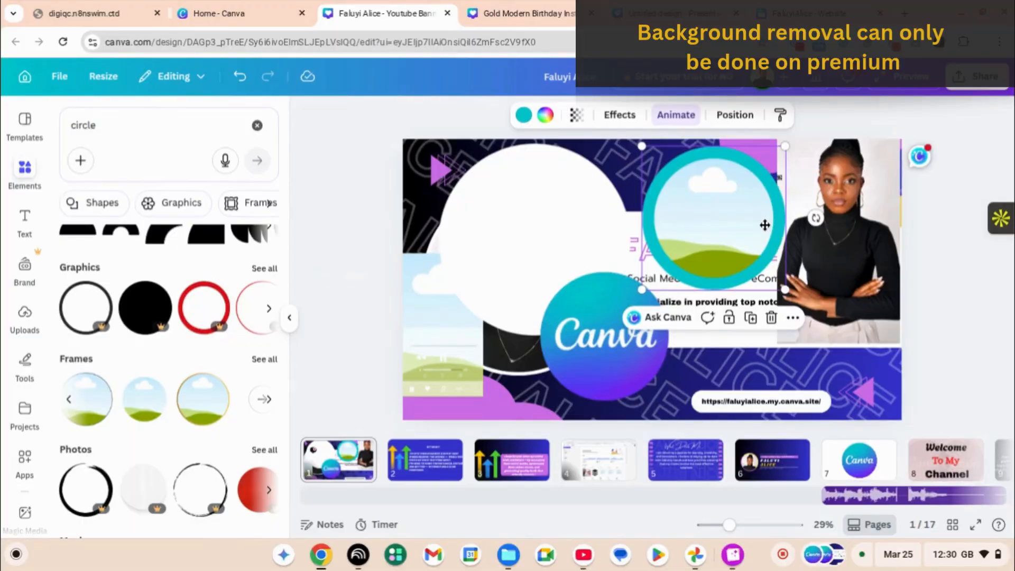
Step: Place the teal ring frame onto the white circle and move the white circle toward the lower centre
drag(764, 227, 571, 238)
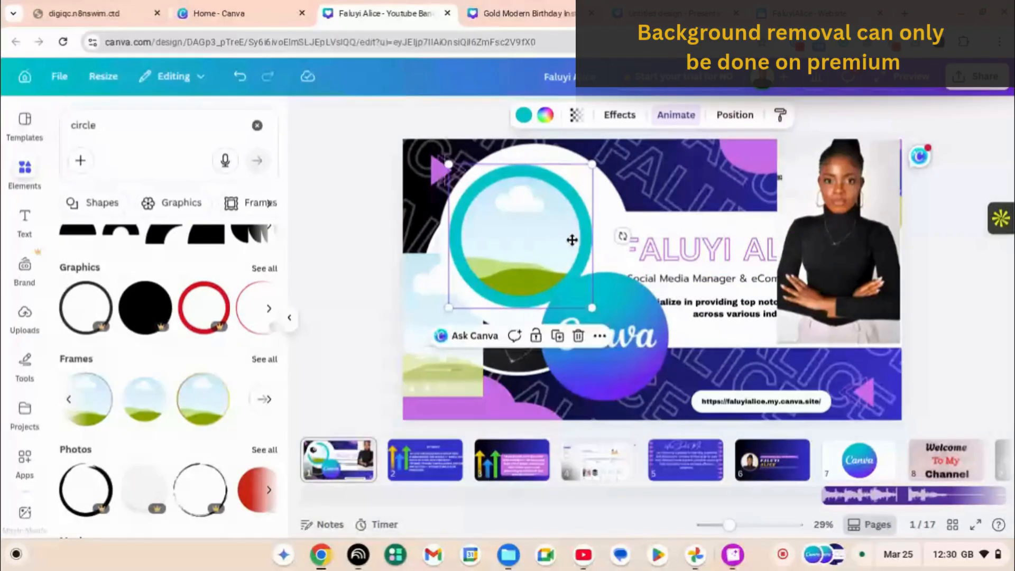
click(599, 336)
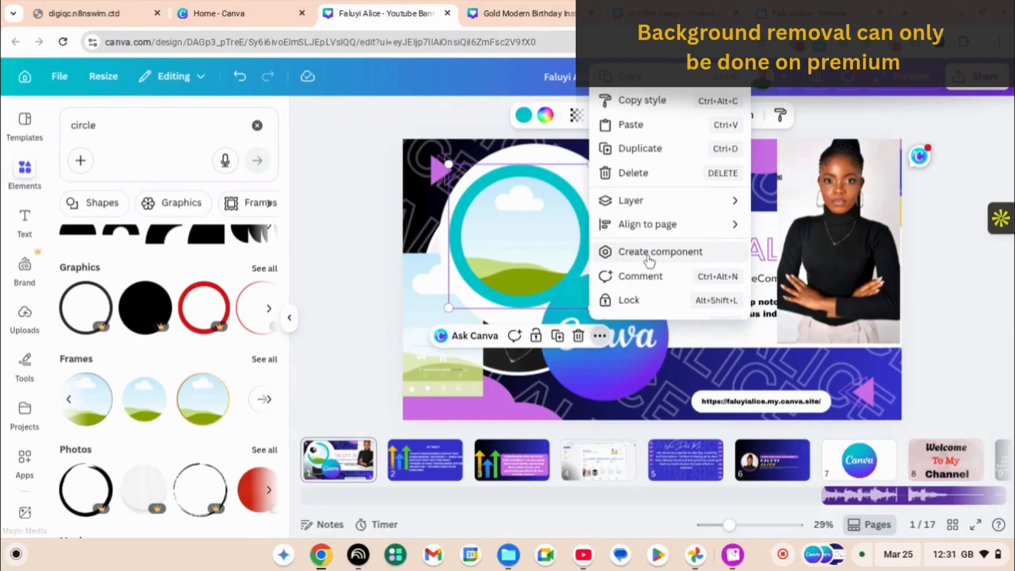
scroll(650, 260, down, 2)
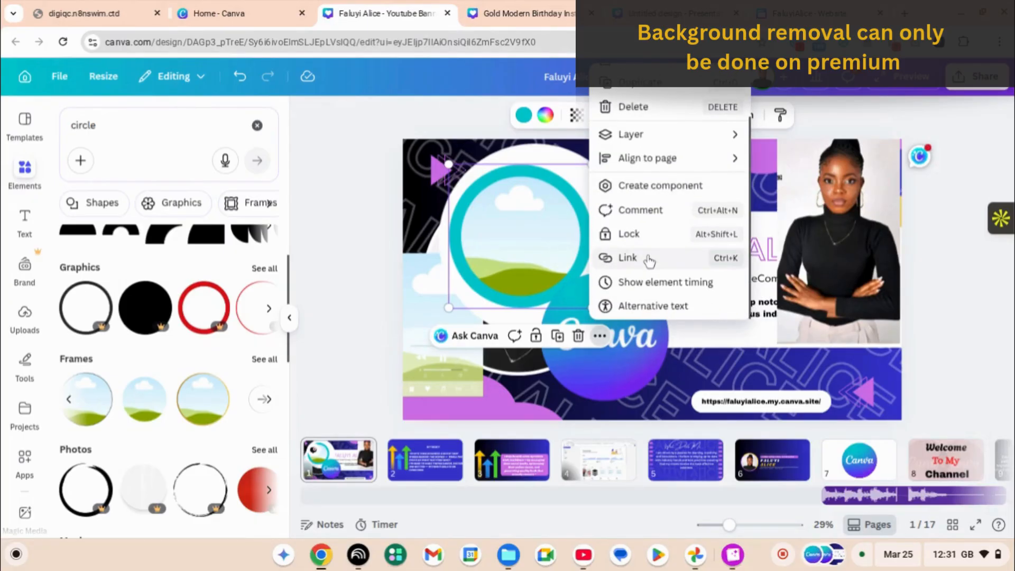
scroll(649, 259, up, 2)
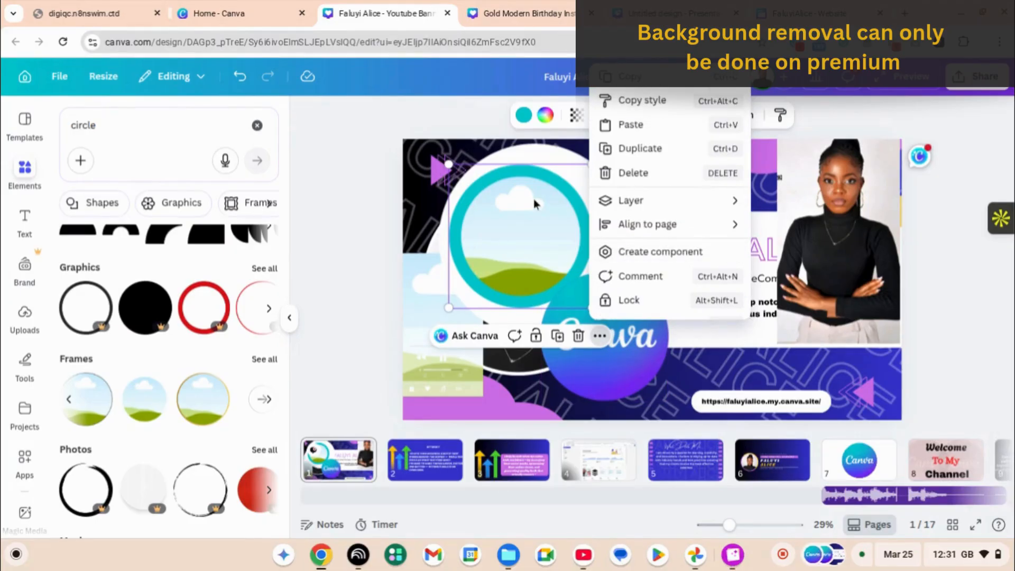
click(568, 267)
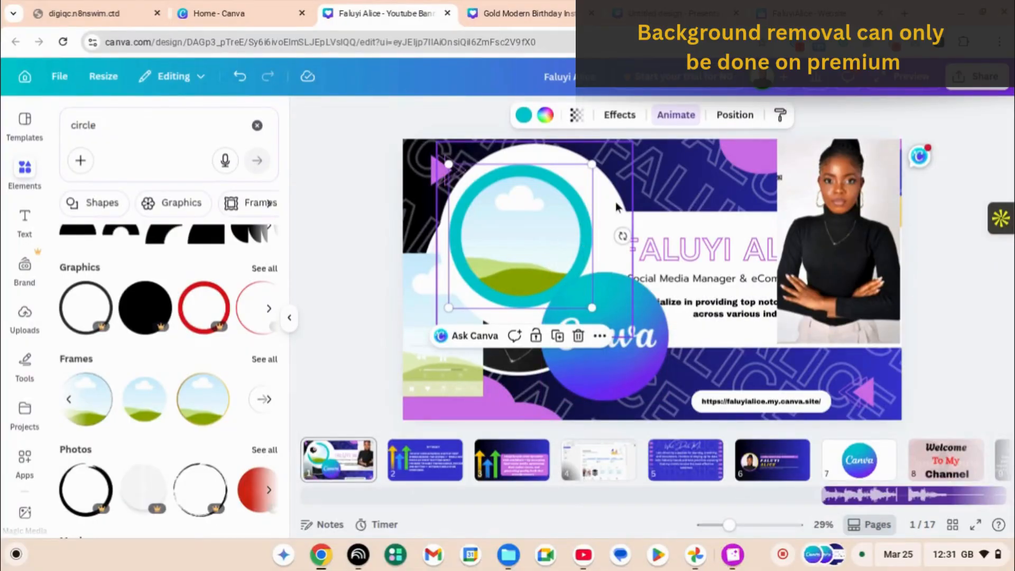
drag(616, 207, 777, 176)
Step: Move the Canva logo circle through the teal frame to the lower banner, and nudge the woman's photo right
click(583, 234)
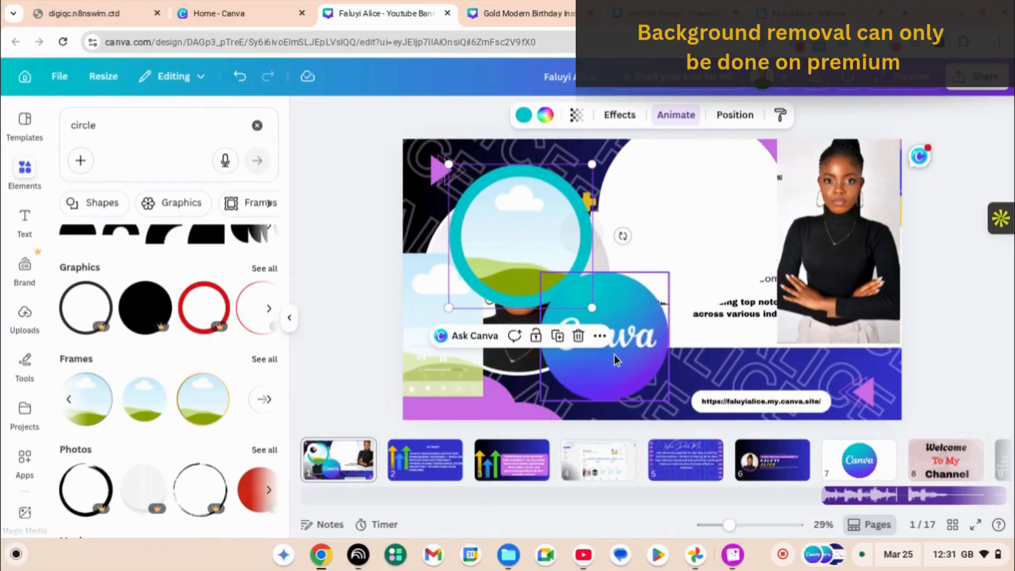
drag(619, 357, 539, 257)
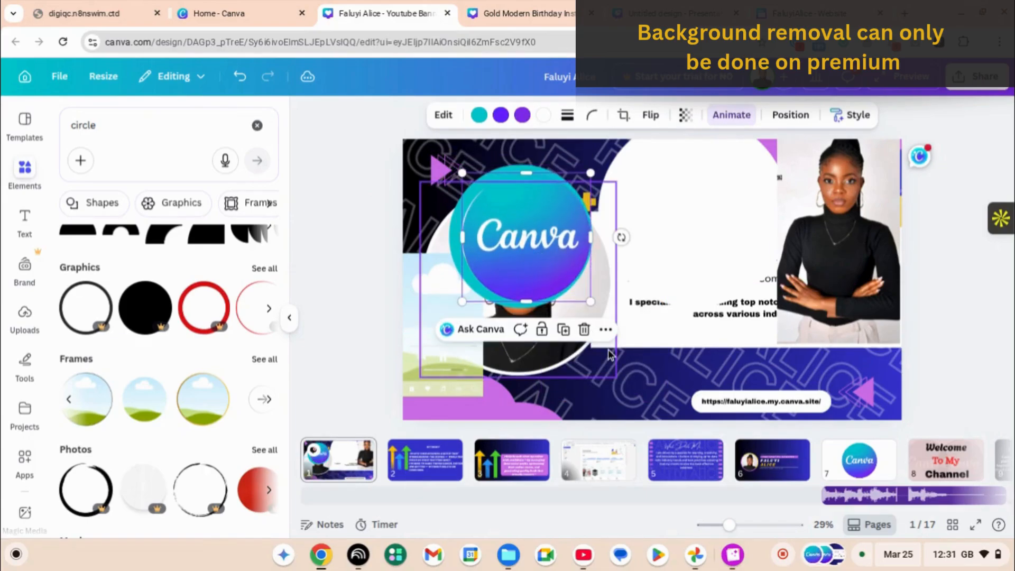
drag(521, 239, 706, 370)
mouse_move(841, 243)
mouse_down()
mouse_move(682, 215)
mouse_move(865, 259)
mouse_up()
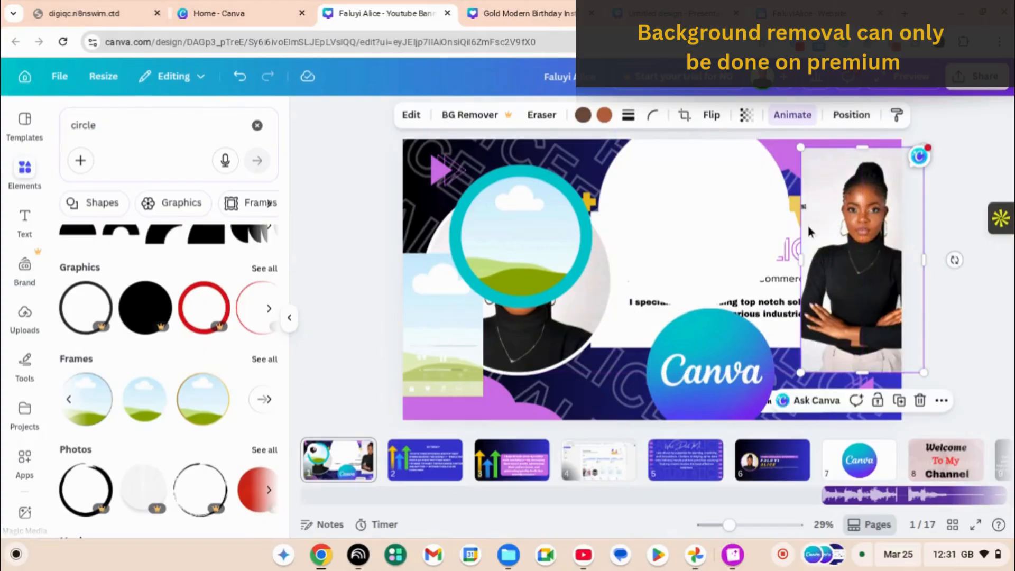
click(749, 235)
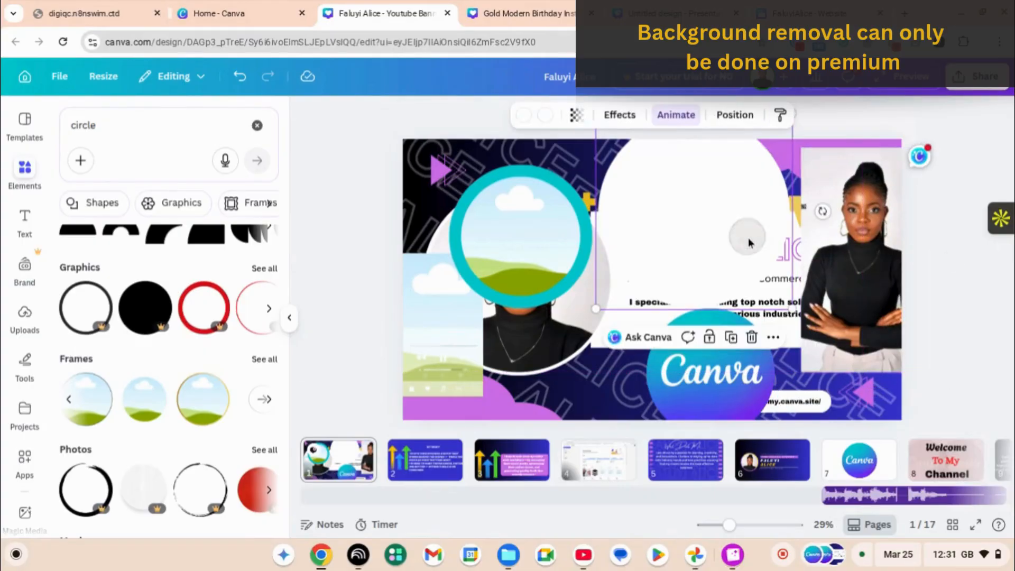
click(772, 337)
scroll(791, 284, down, 2)
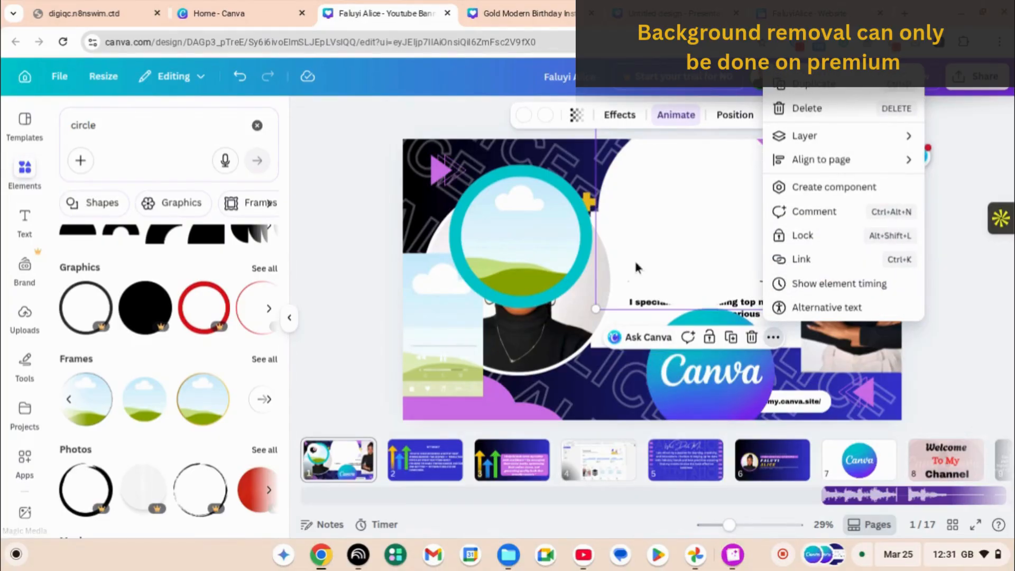
click(513, 262)
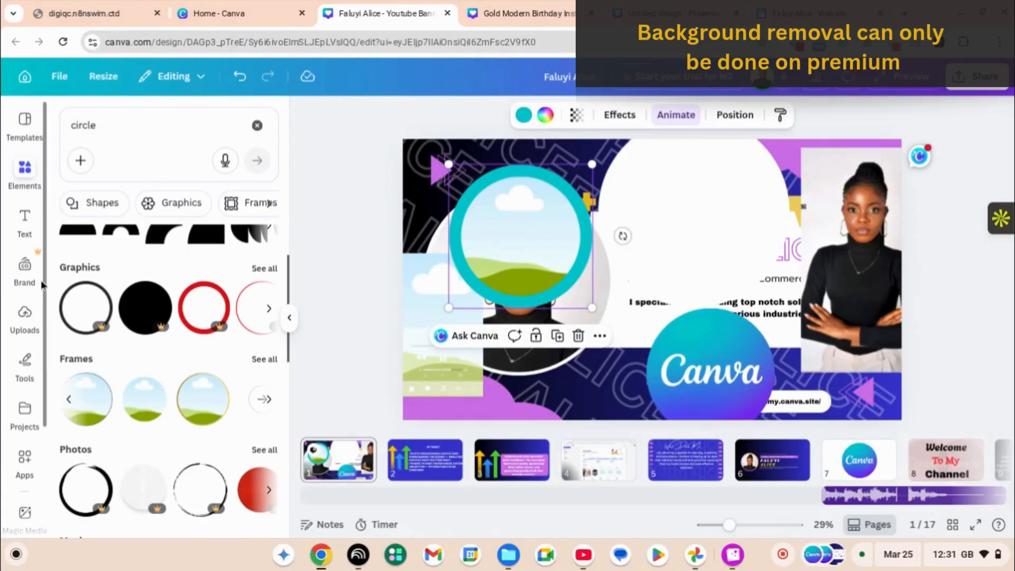
scroll(27, 329, down, 1)
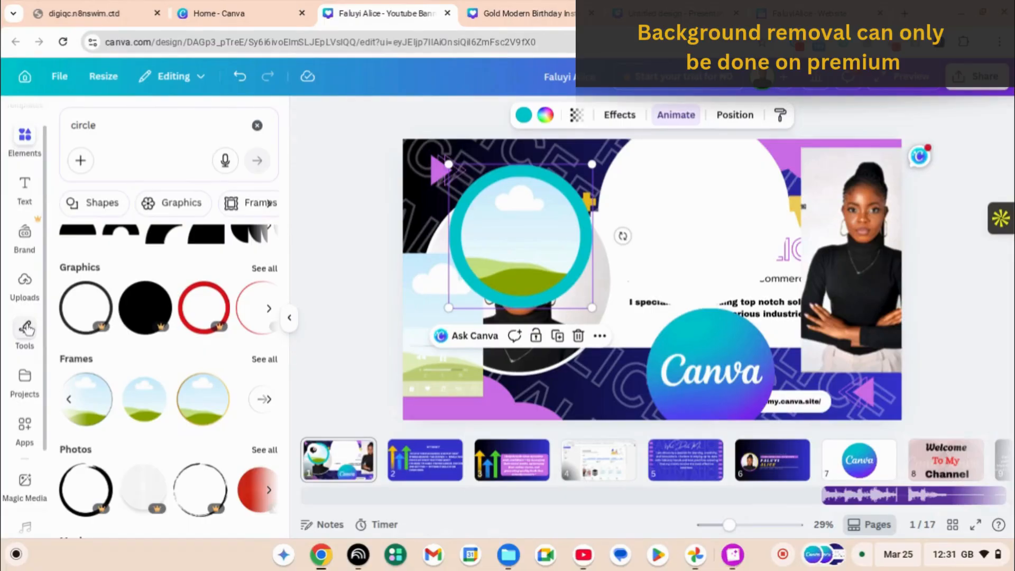
Step: Add an 18th page at the end of the design, which gets a dark-to-blue gradient background
click(27, 329)
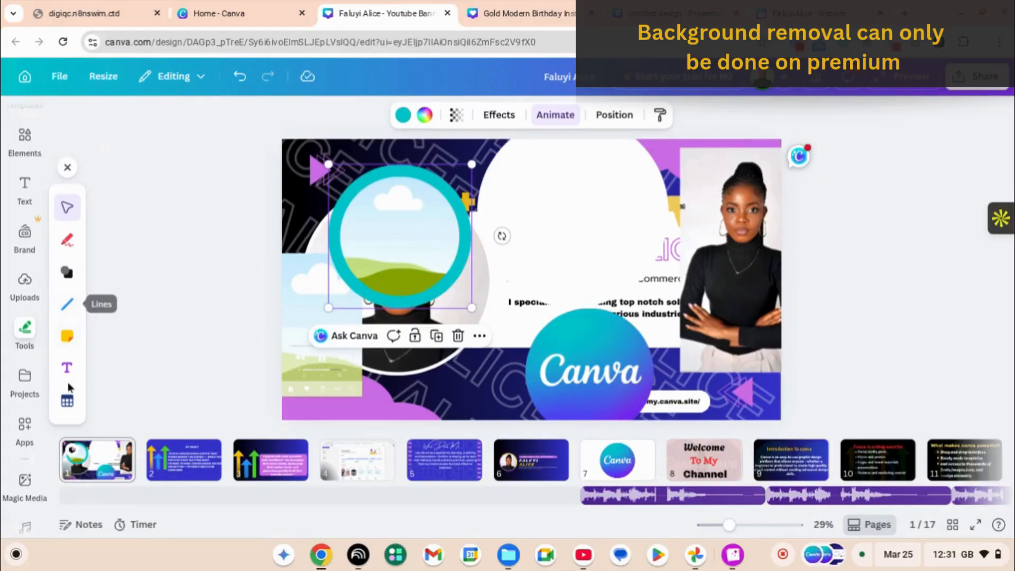
scroll(26, 460, down, 2)
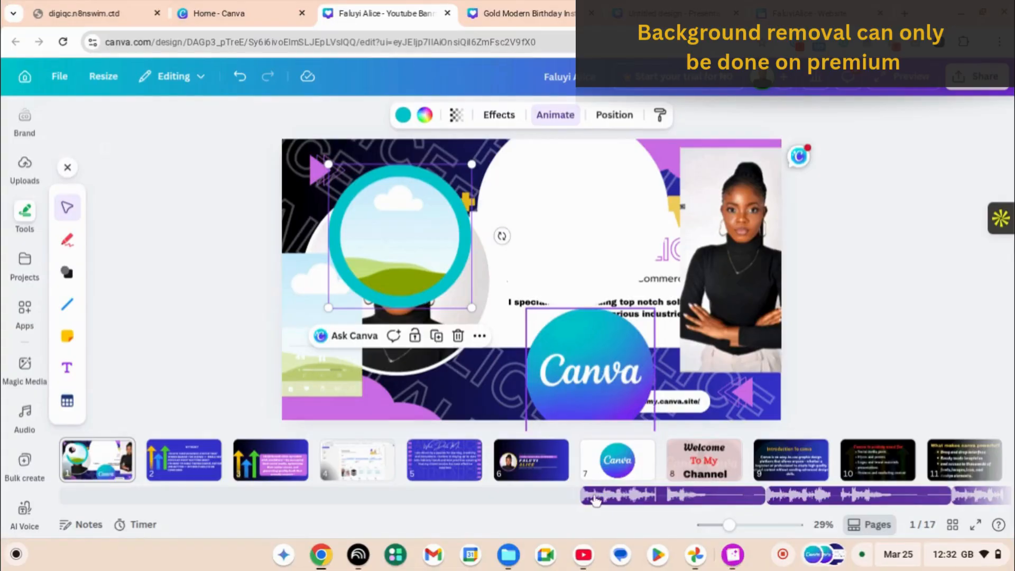
scroll(574, 459, right, 5)
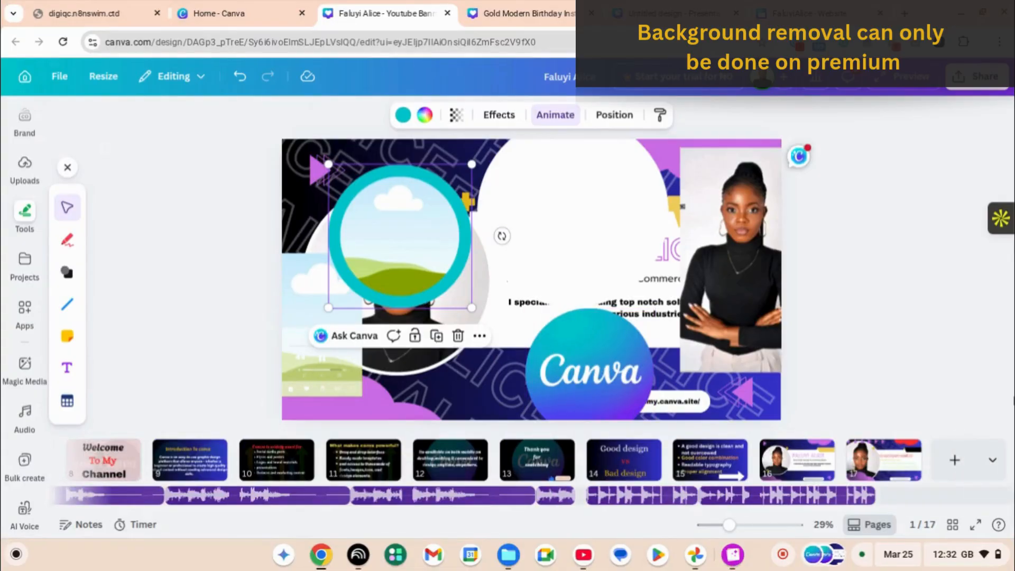
click(955, 460)
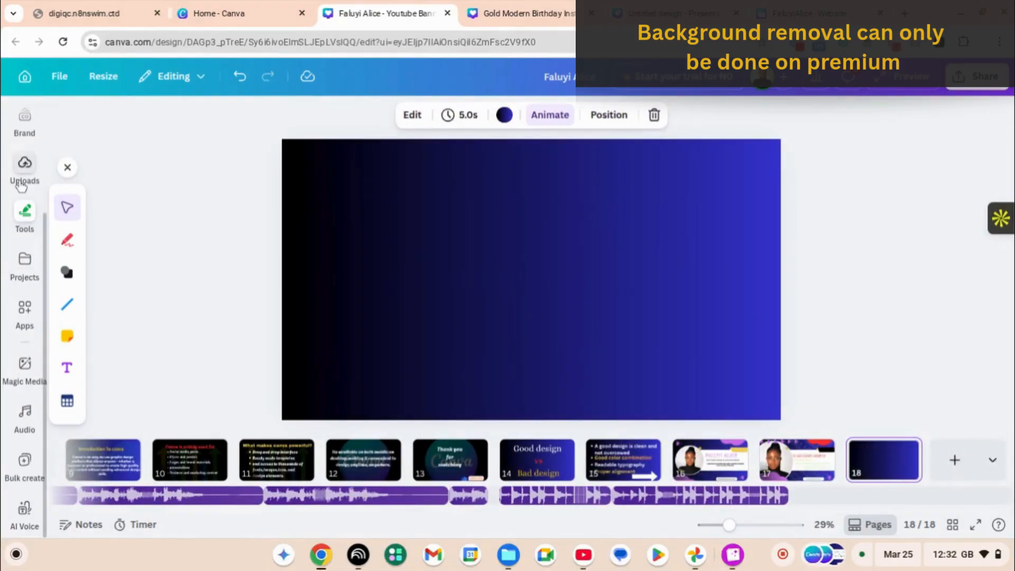
Step: Search the template library for 'birthday design' and browse the results
scroll(22, 185, up, 3)
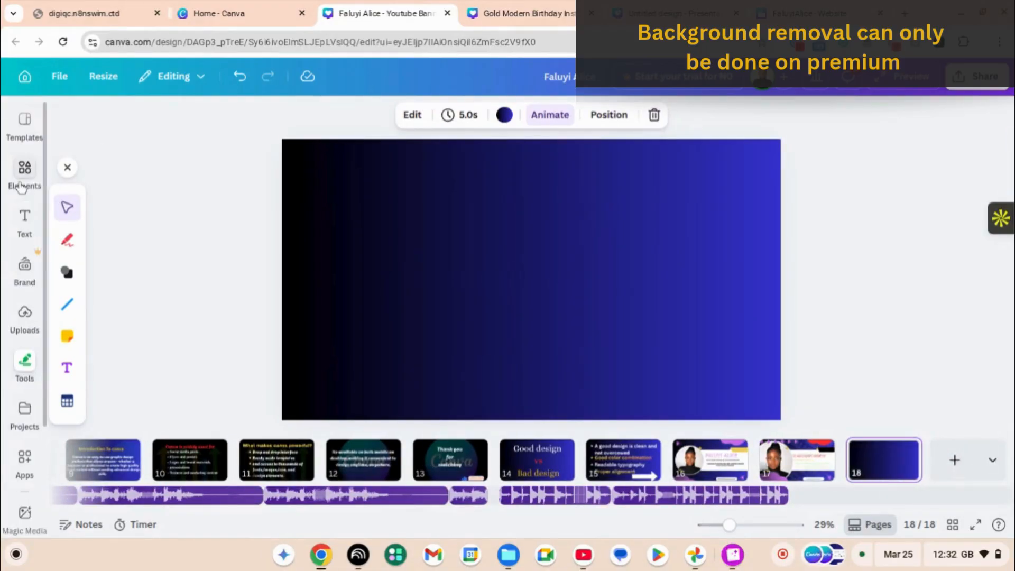
click(21, 142)
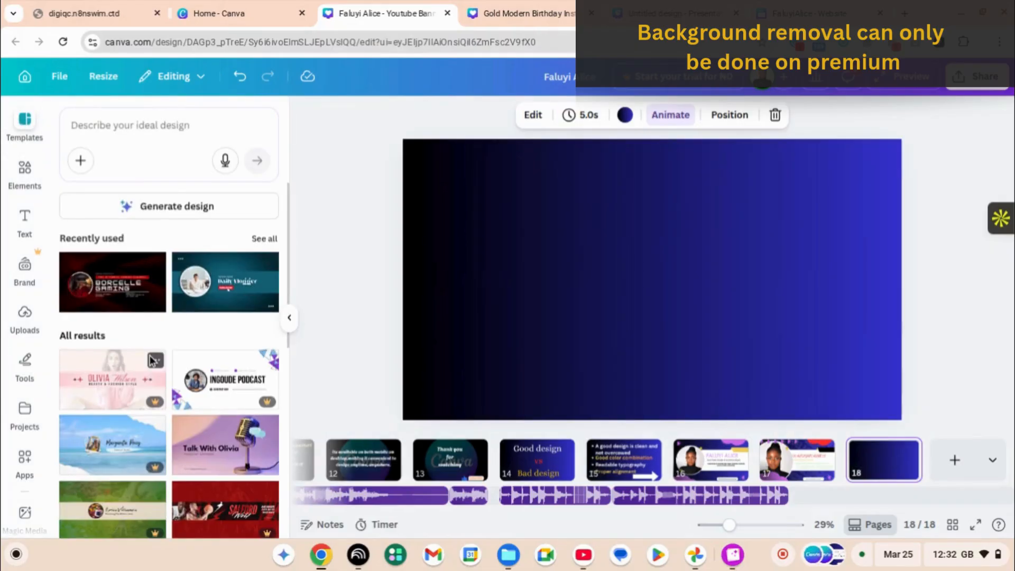
scroll(150, 360, down, 10)
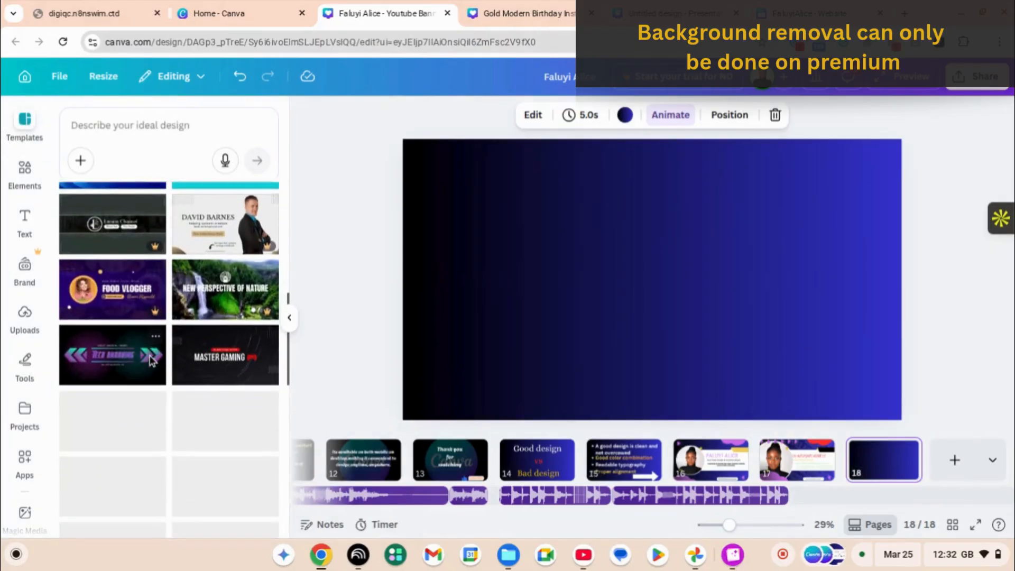
scroll(150, 355, down, 3)
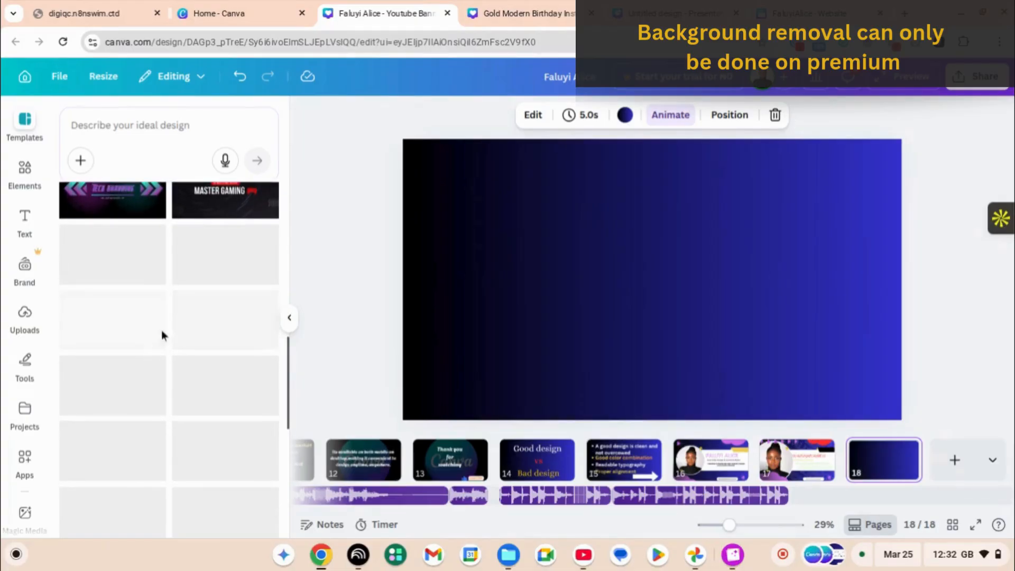
scroll(169, 313, down, 1)
click(150, 129)
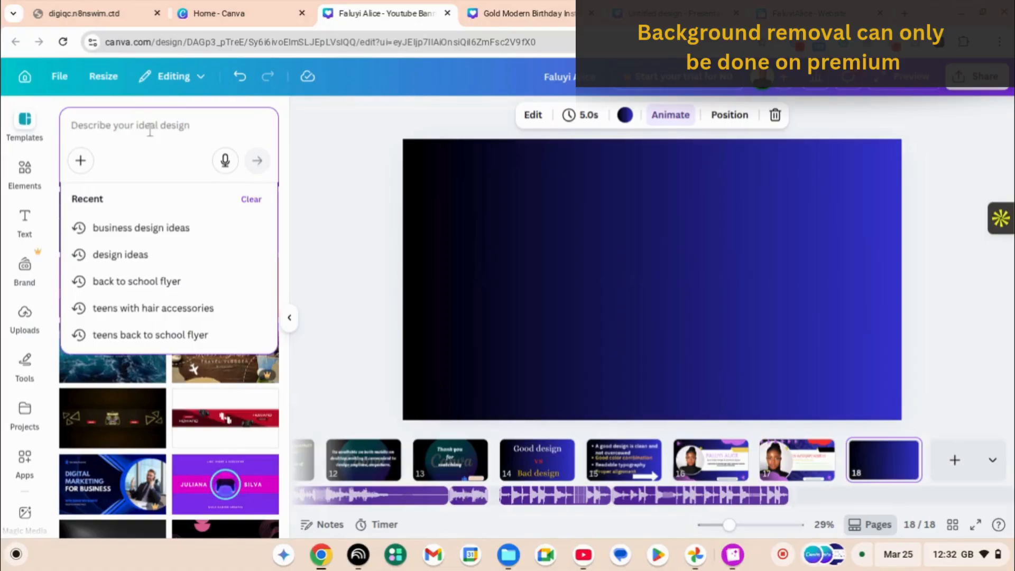
text(birthday)
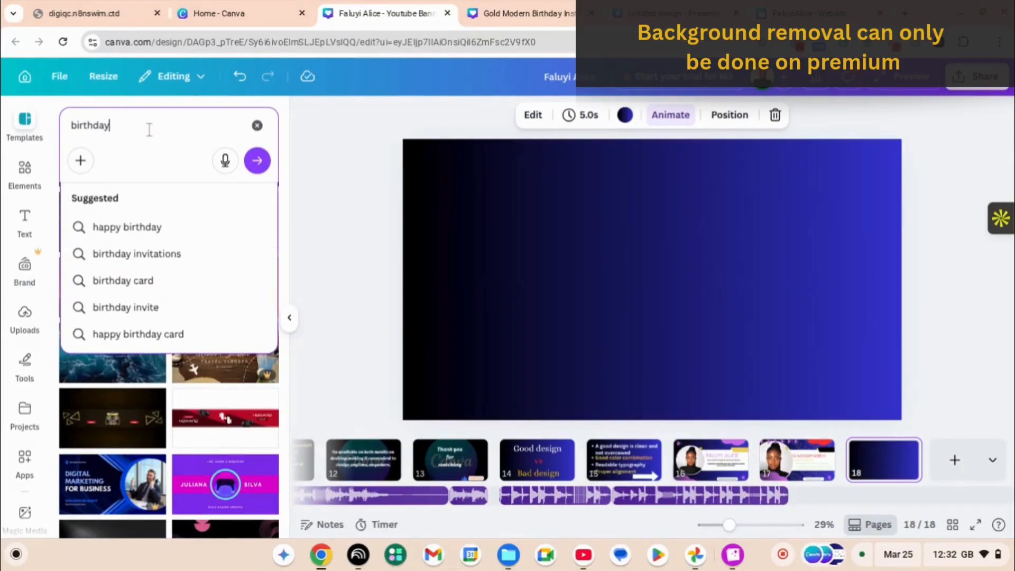
text(d)
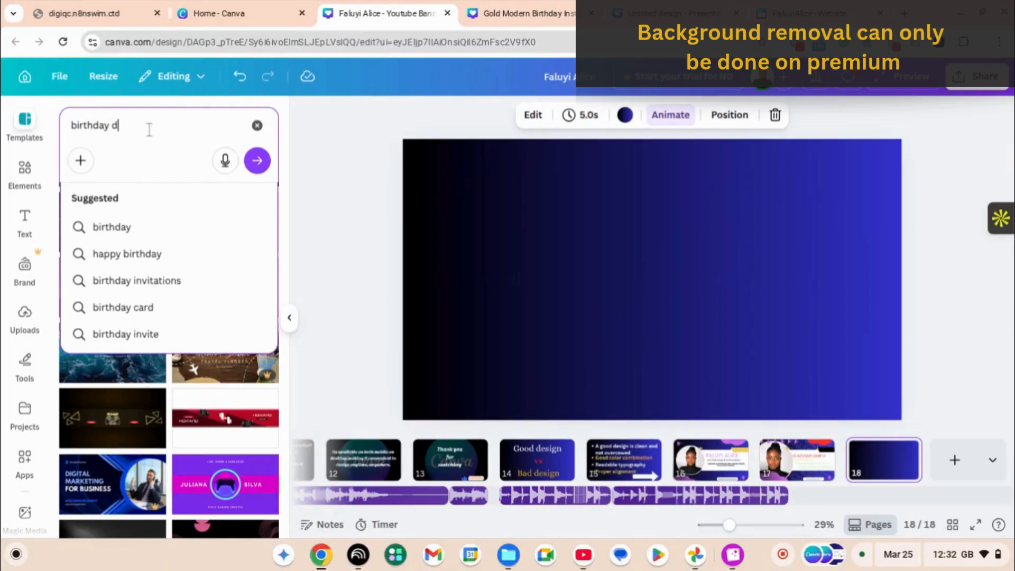
text(esign)
key(Return)
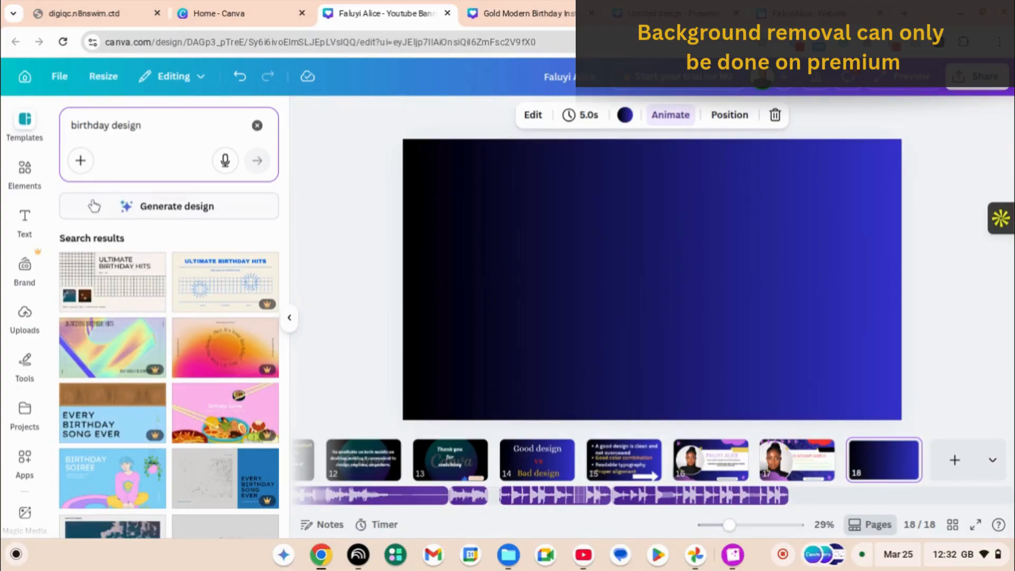
scroll(165, 424, down, 5)
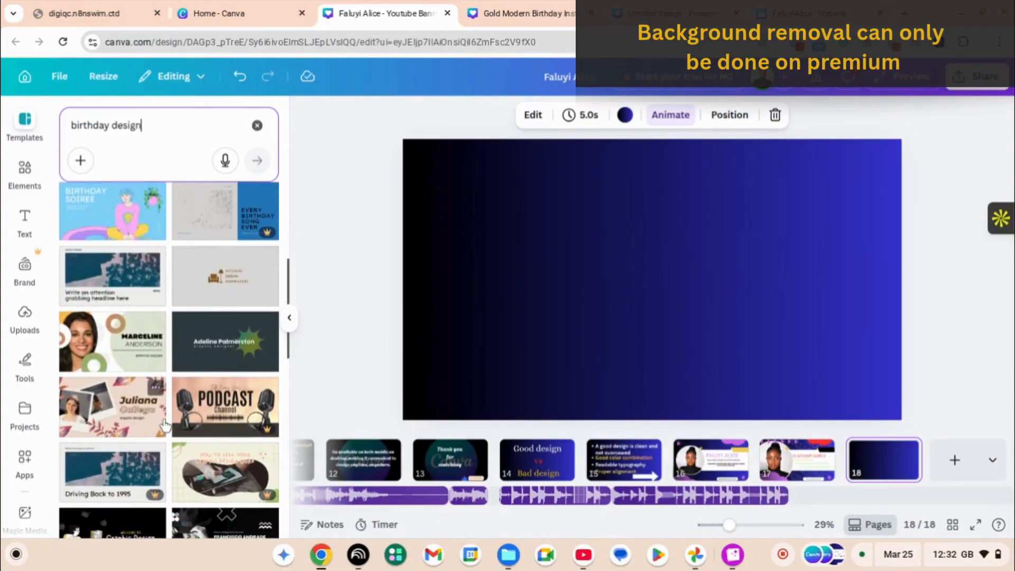
scroll(166, 425, down, 5)
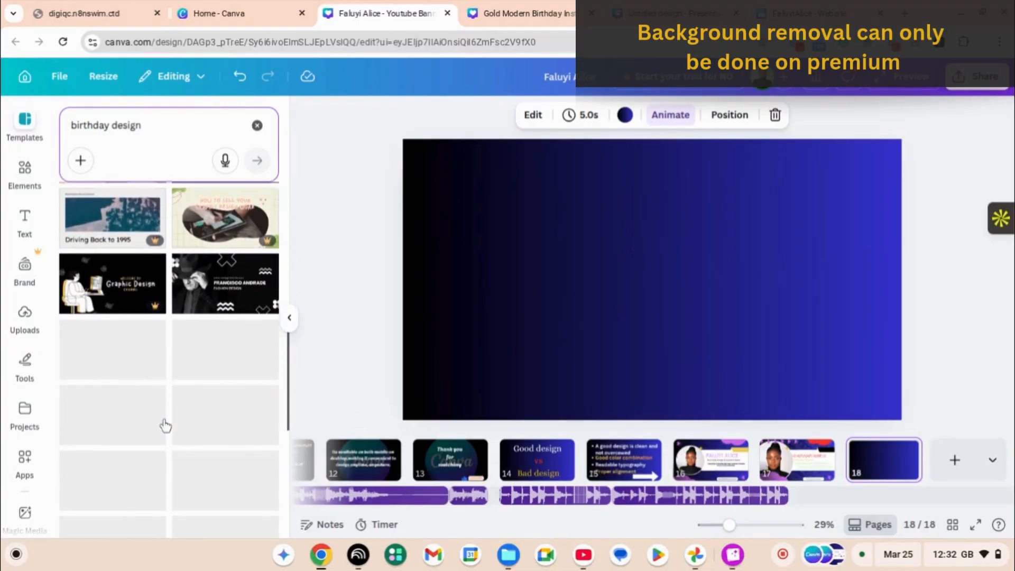
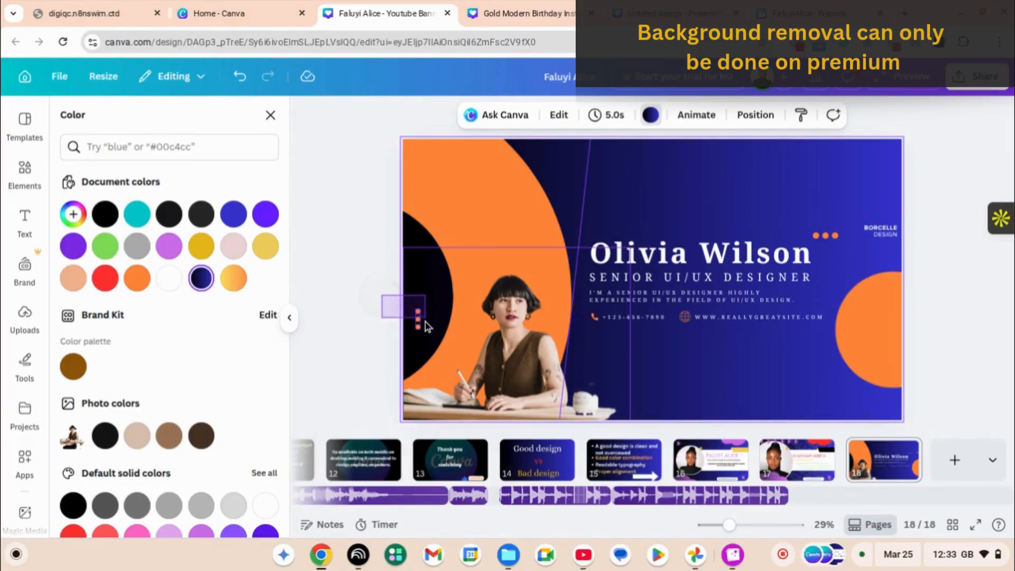
Step: Lock the woman's photo so it can't be moved
click(415, 317)
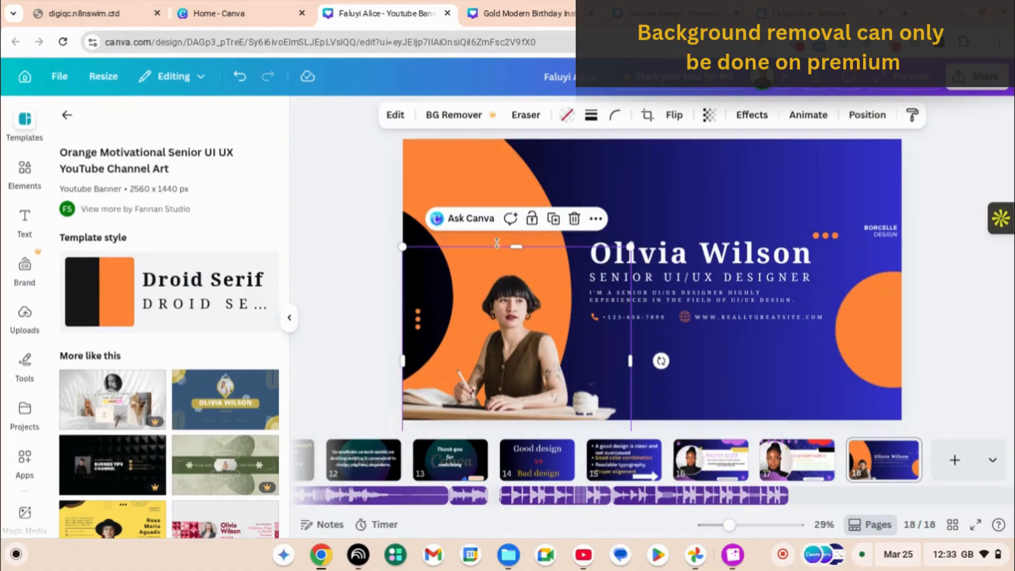
click(532, 219)
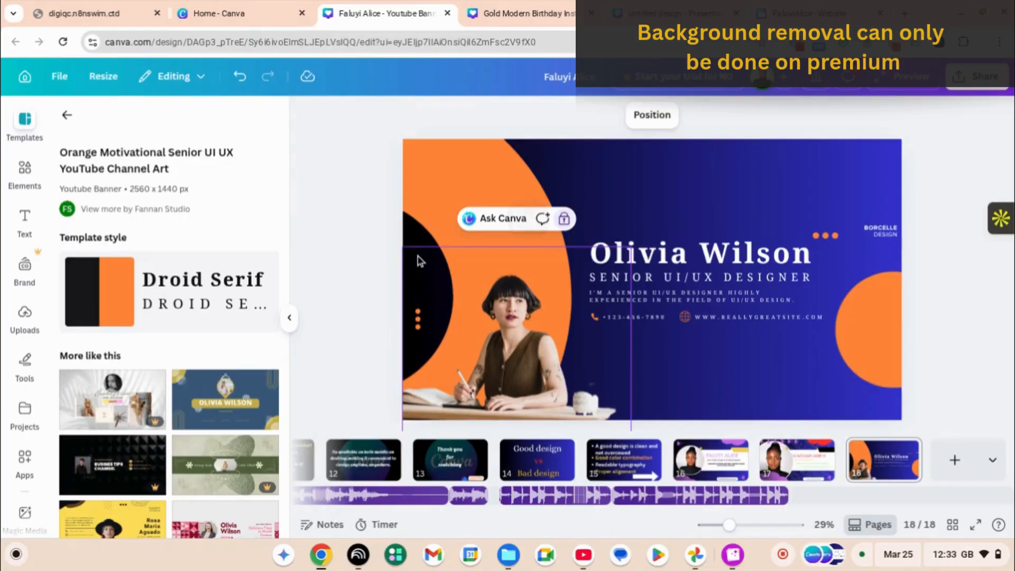
click(420, 278)
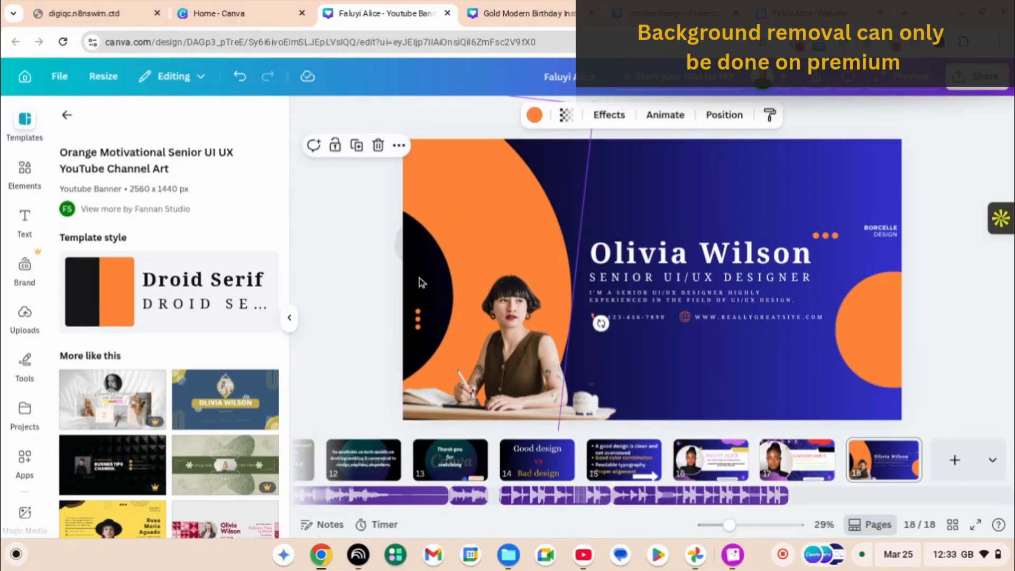
click(418, 324)
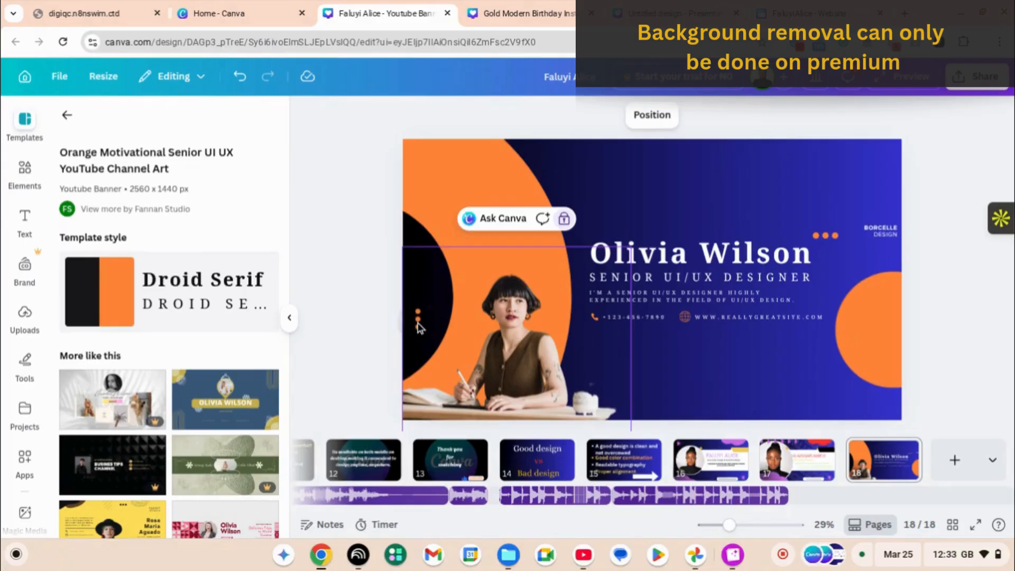
Step: Select the dots and purple line group, then undo its accidental move to the right
drag(418, 323, 572, 339)
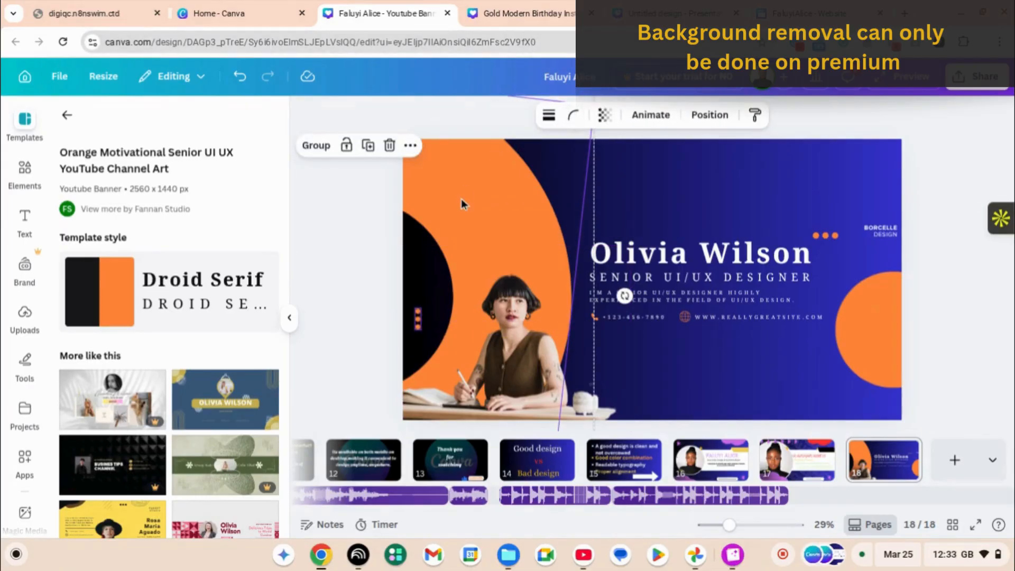
click(436, 256)
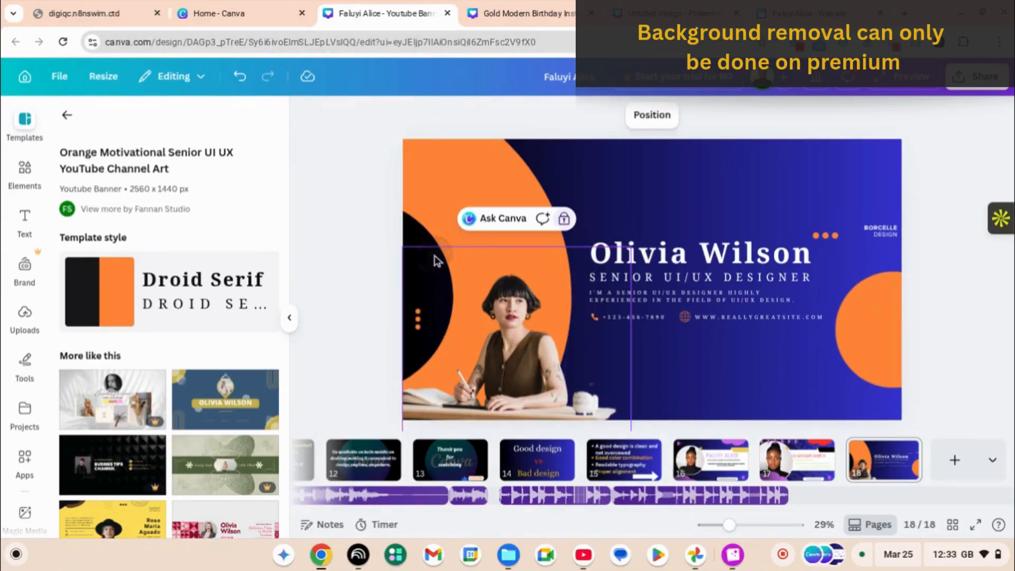
click(420, 325)
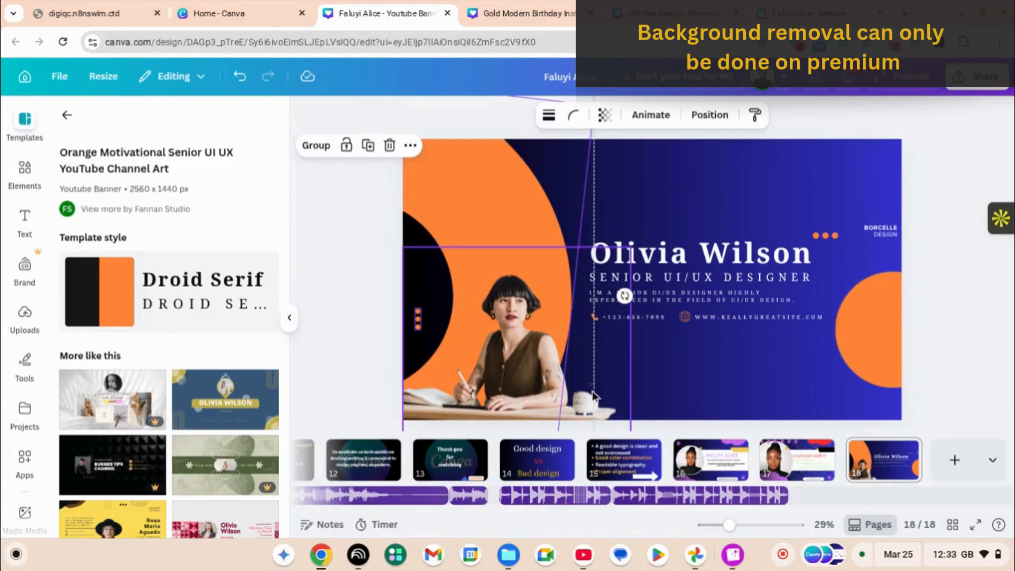
drag(595, 396, 796, 403)
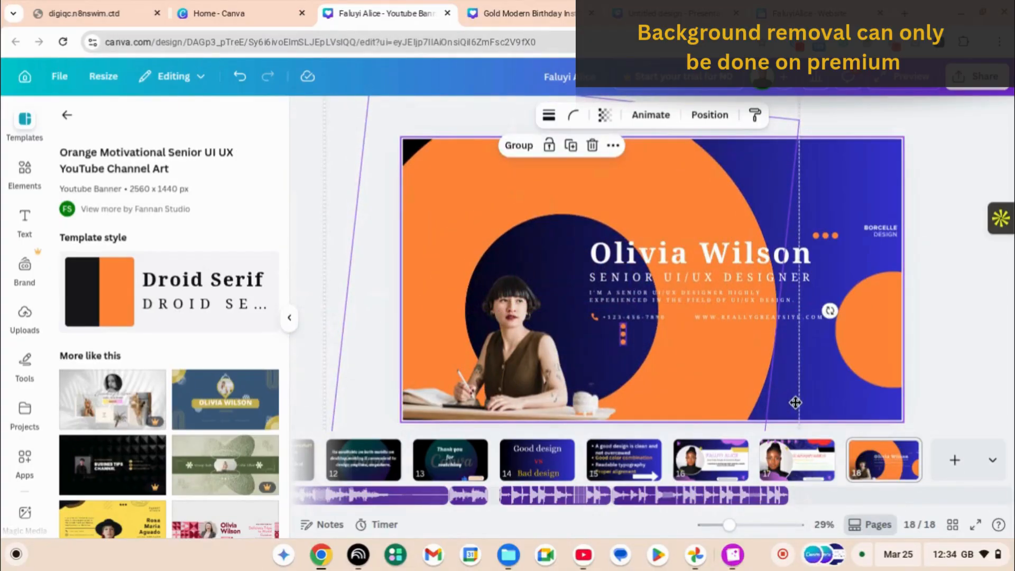
key(ctrl+z)
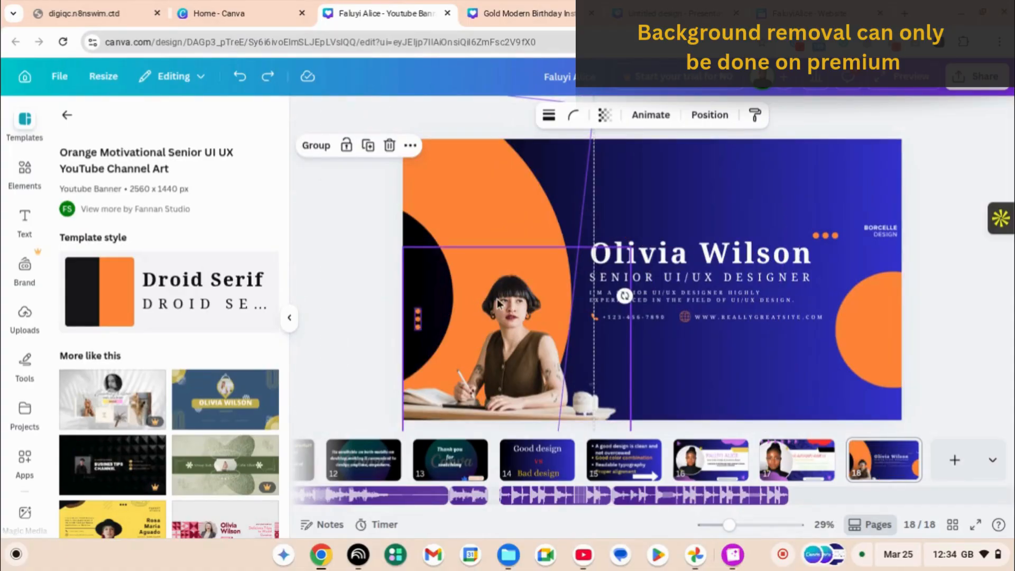
Step: Lock the large orange circle in place, then reselect the photo and text boxes
click(481, 188)
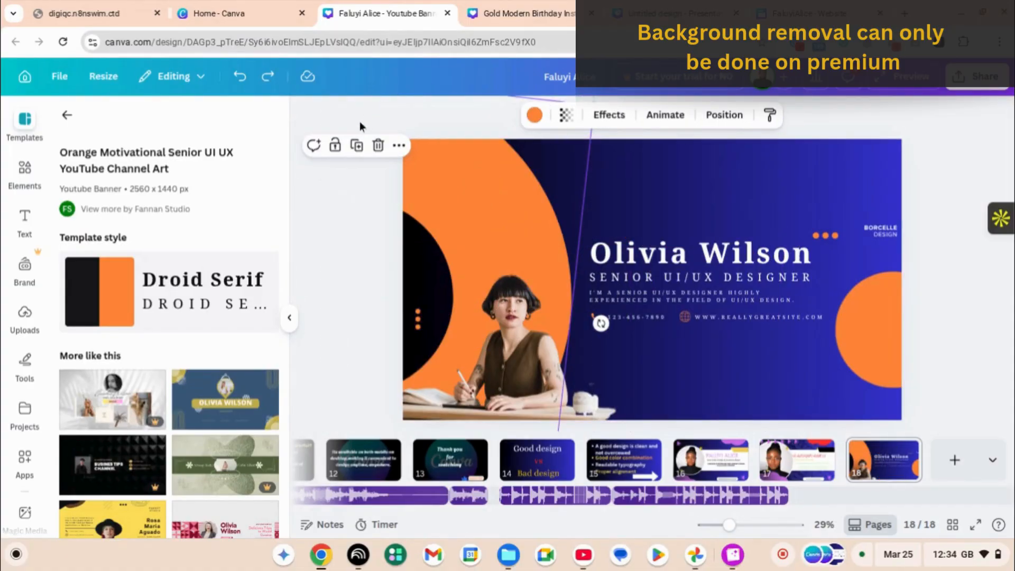
click(334, 145)
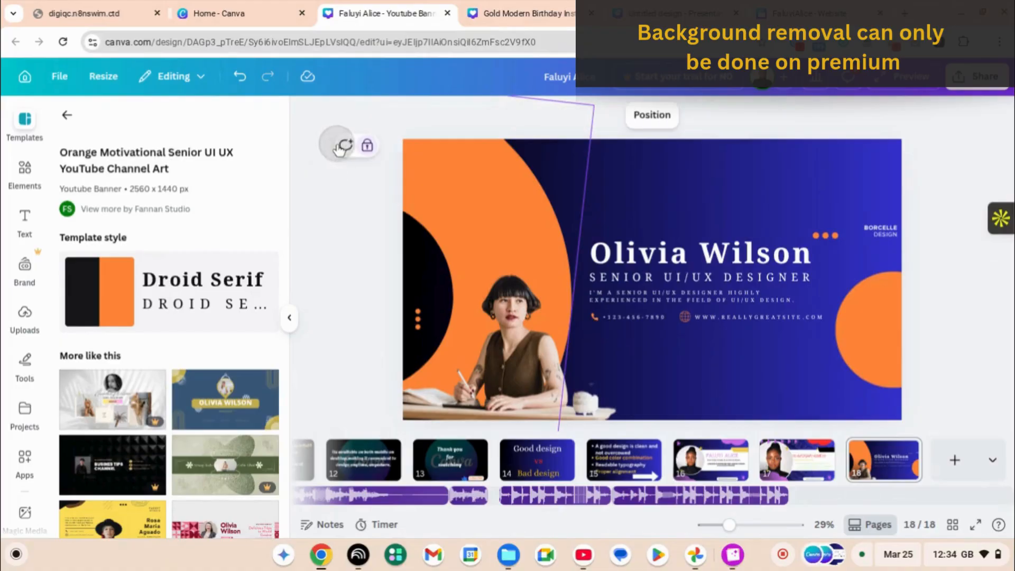
click(379, 317)
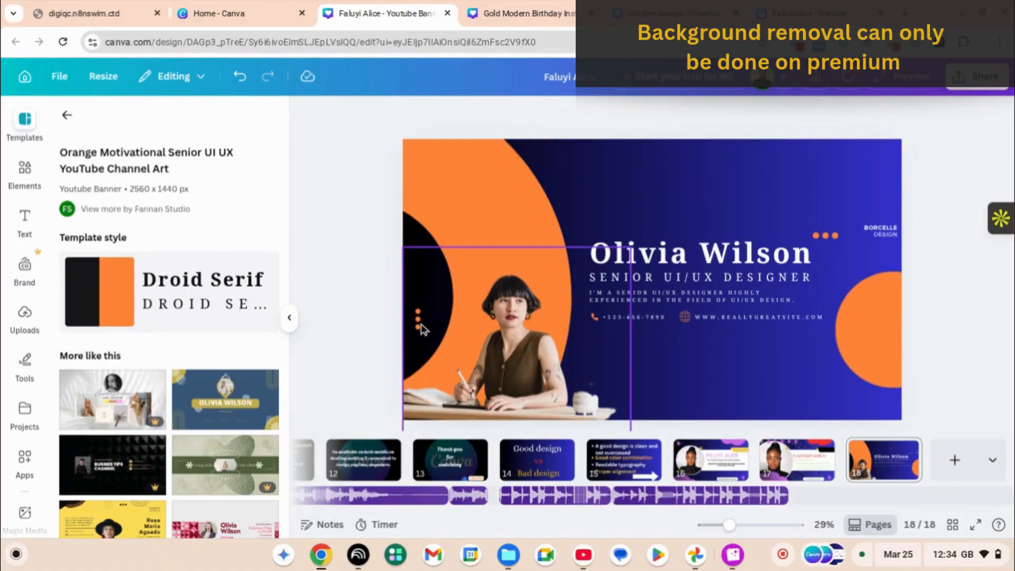
click(484, 373)
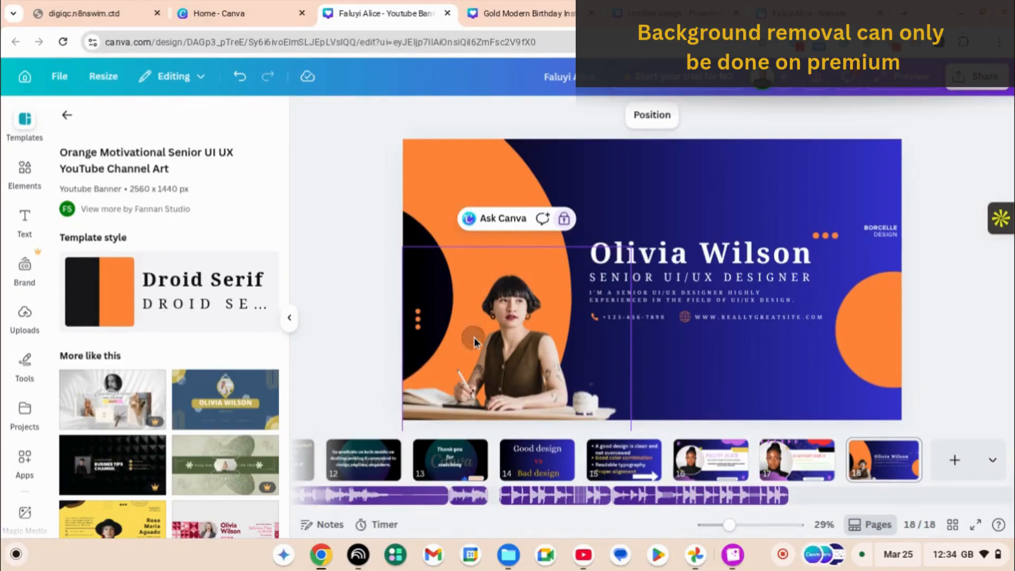
drag(550, 299, 650, 336)
click(418, 341)
Step: Unlock the woman's photo and move it right over the navy text area
scroll(417, 325, up, 3)
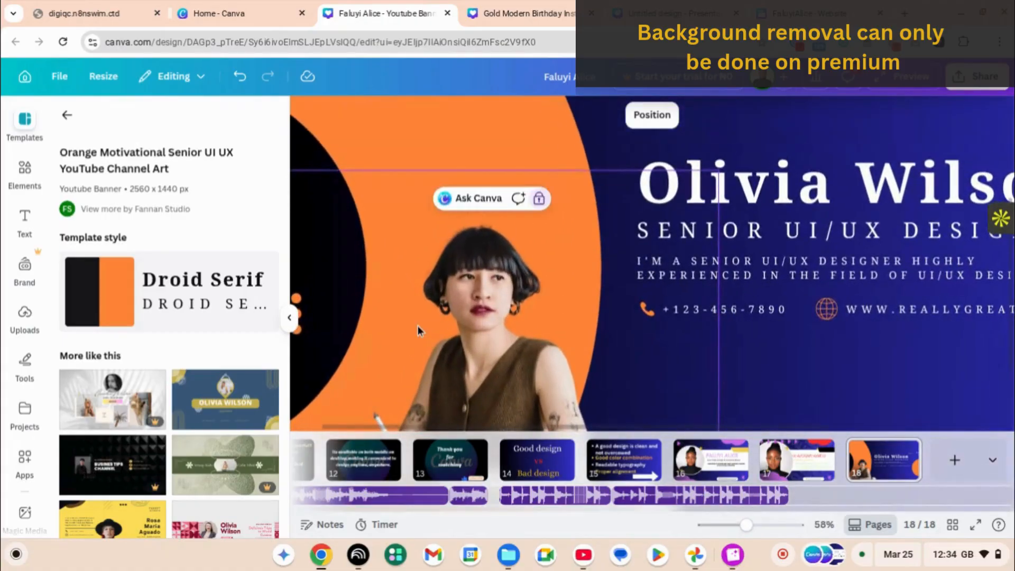
scroll(418, 326, down, 2)
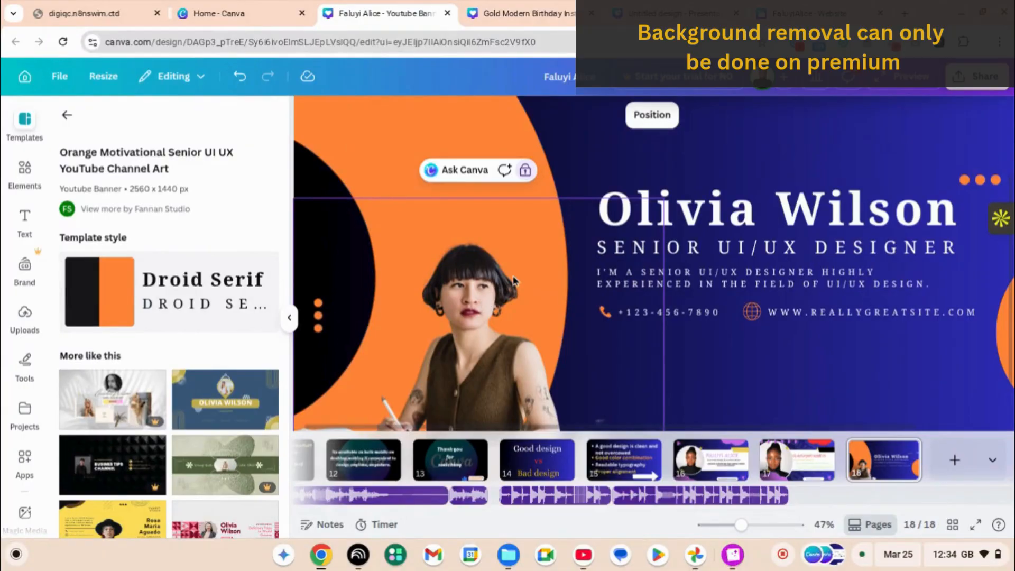
click(525, 170)
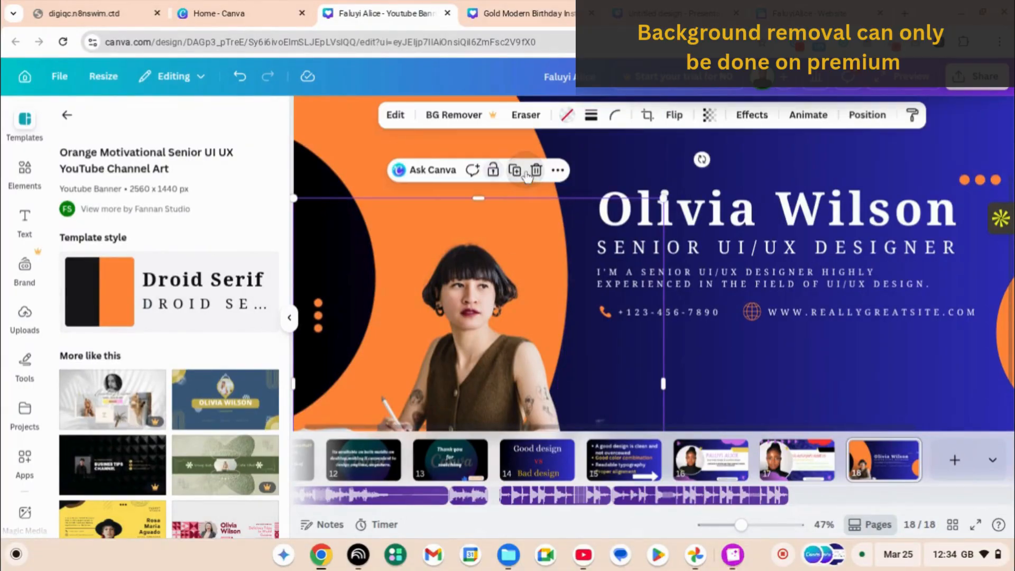
drag(522, 373, 818, 359)
Step: Turn the three small orange dots magenta and drag the photo back to the left side
click(318, 322)
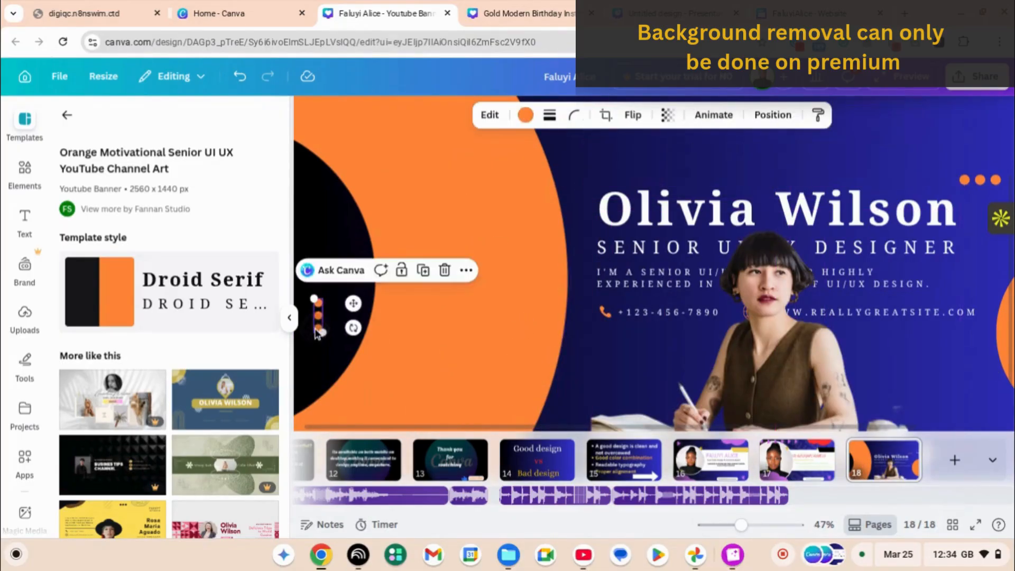
click(512, 116)
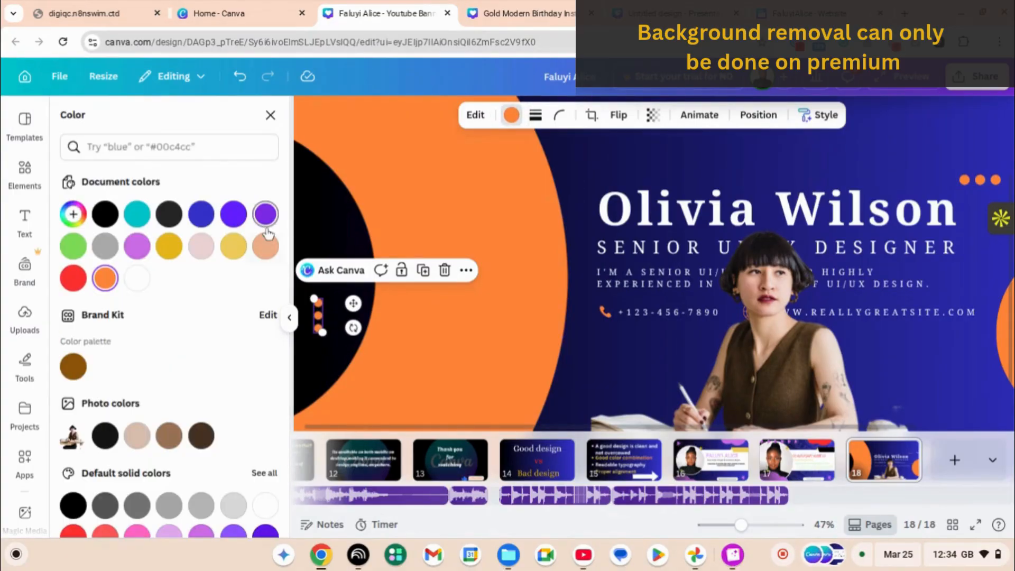
click(139, 254)
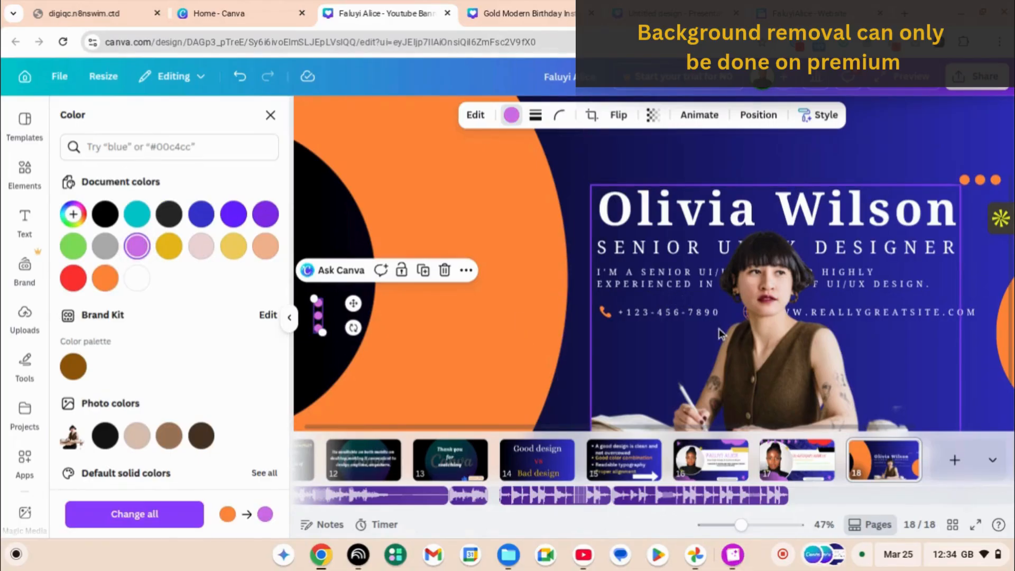
click(777, 366)
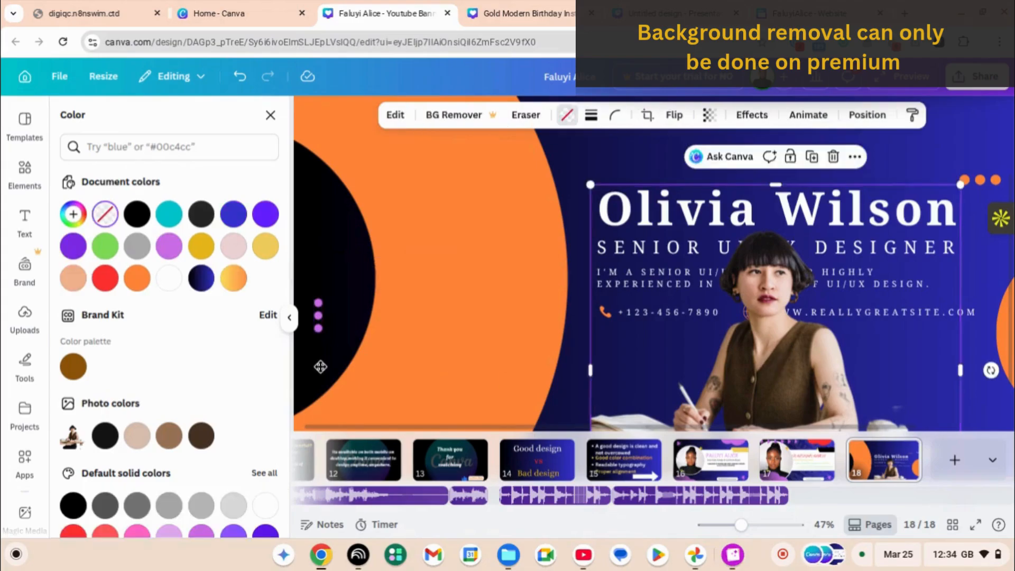
mouse_move(777, 366)
mouse_down()
mouse_move(342, 331)
mouse_move(387, 358)
mouse_up()
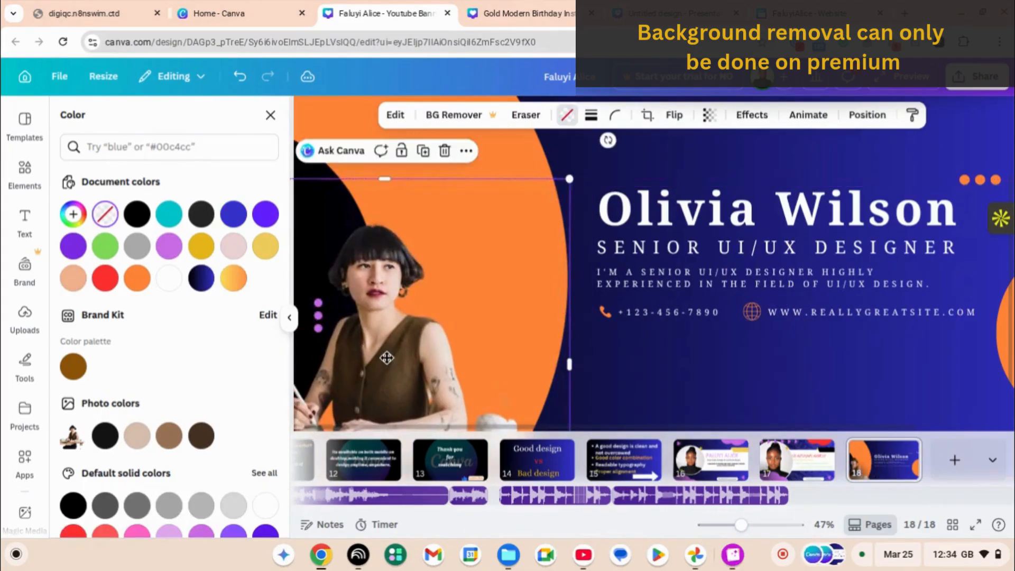
scroll(387, 358, down, 3)
scroll(387, 358, down, 2)
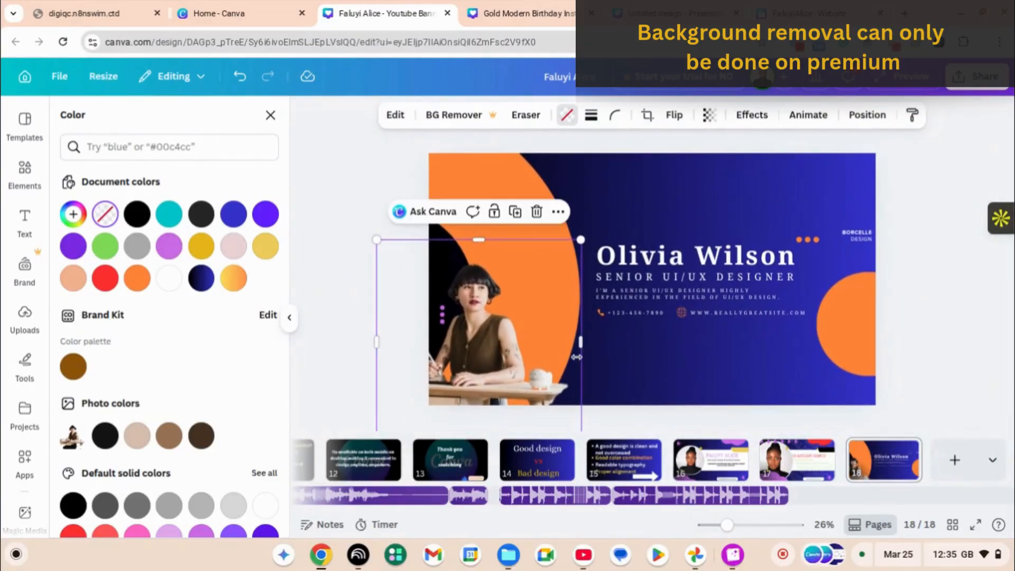
Step: Nudge the photo slightly right and recolour the dots beside the name heading Magenta
drag(532, 364, 587, 361)
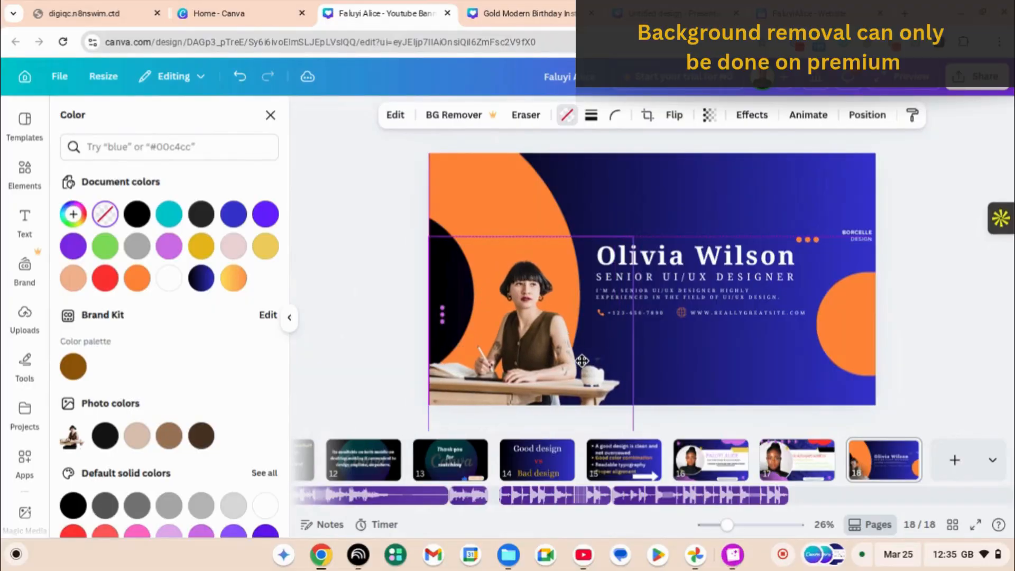
click(694, 389)
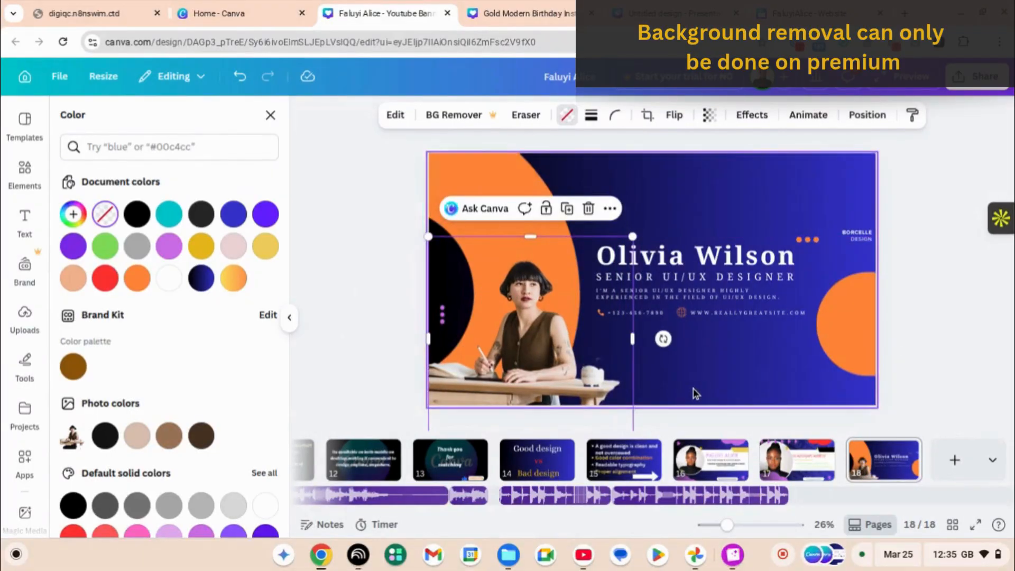
click(672, 267)
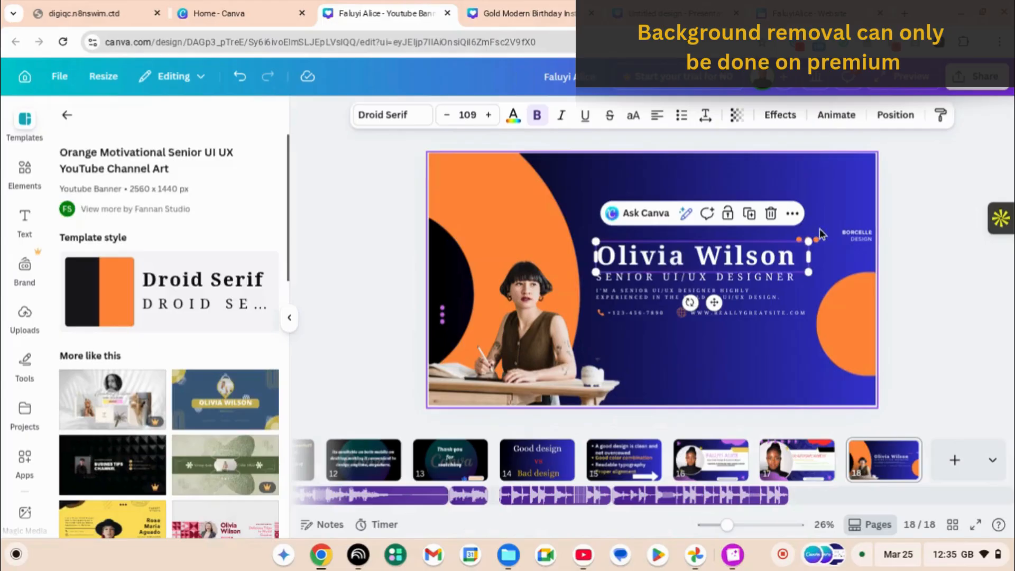
click(816, 241)
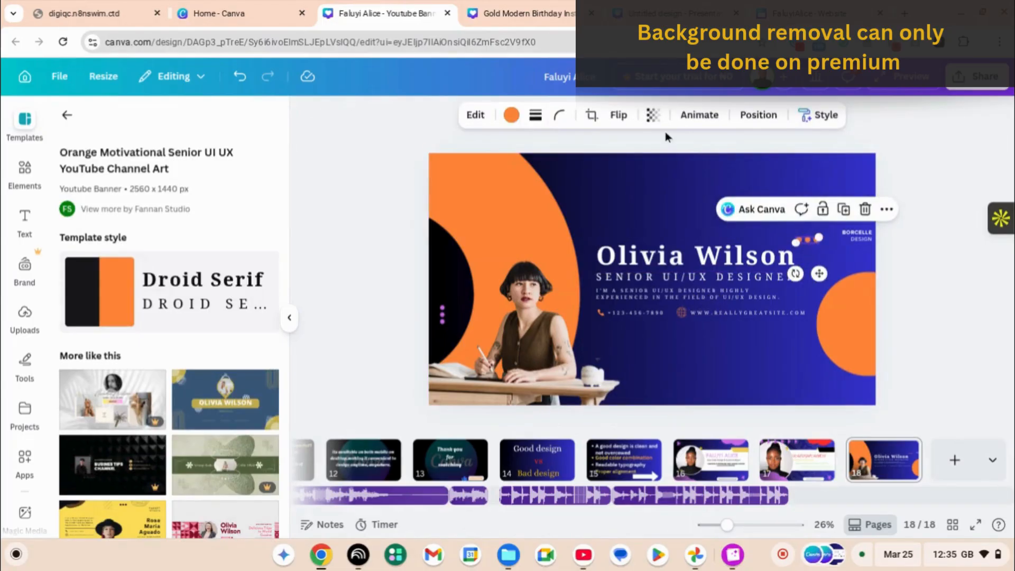
click(514, 116)
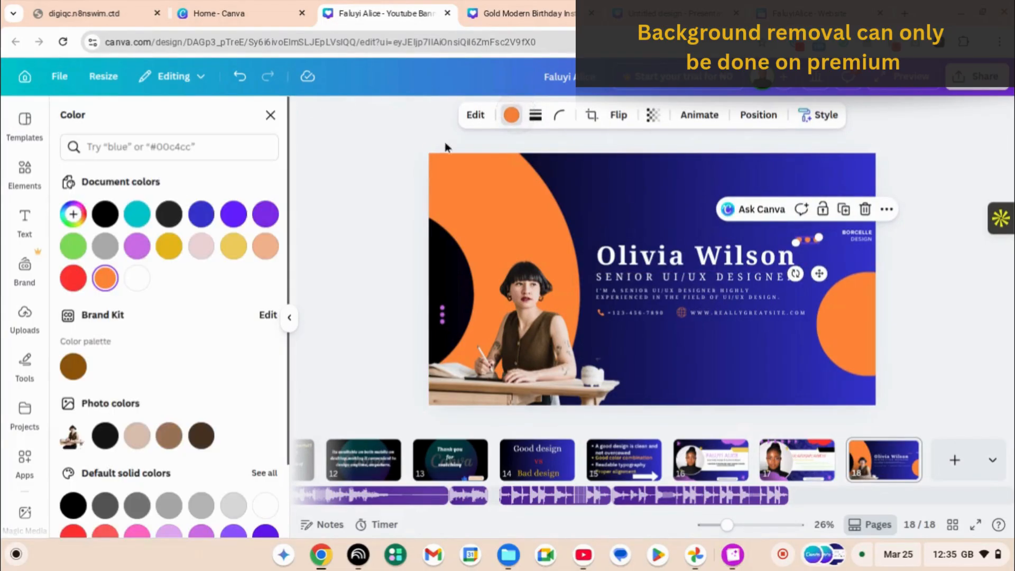
click(137, 246)
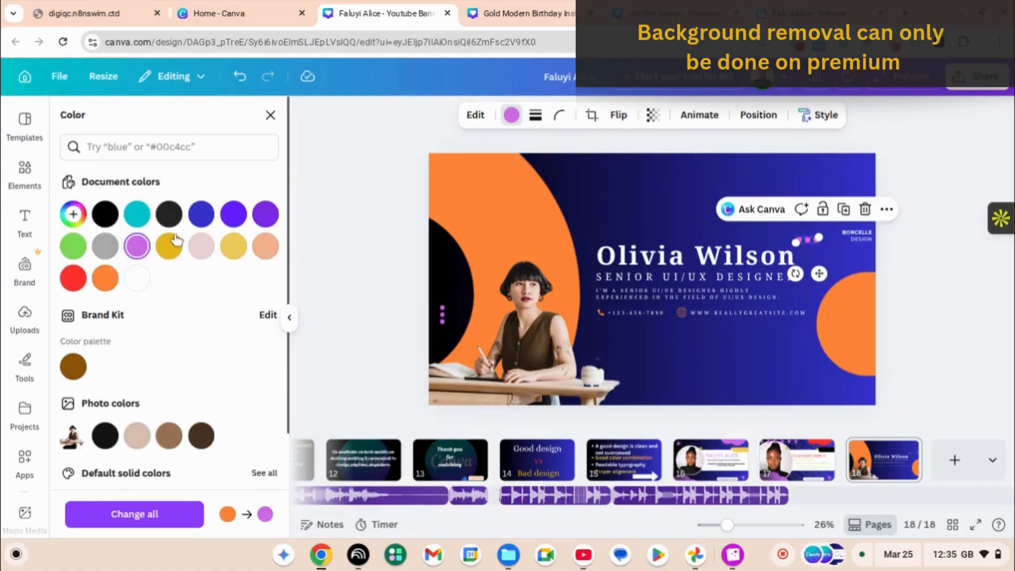
click(904, 240)
click(905, 212)
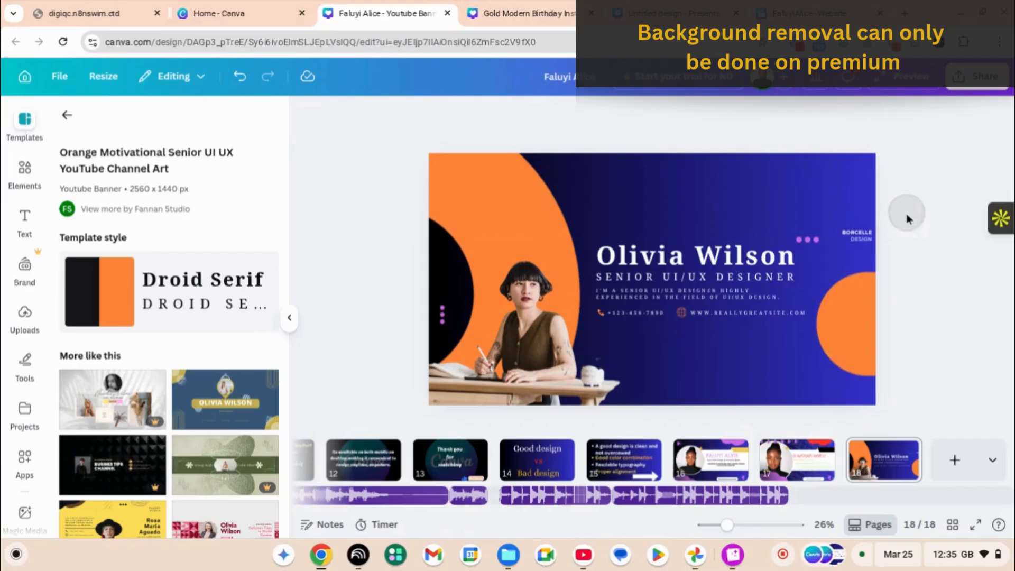
Step: Replace the word BORCELLE in the BORCELLE DESIGN label with the new brand name
drag(906, 212, 842, 263)
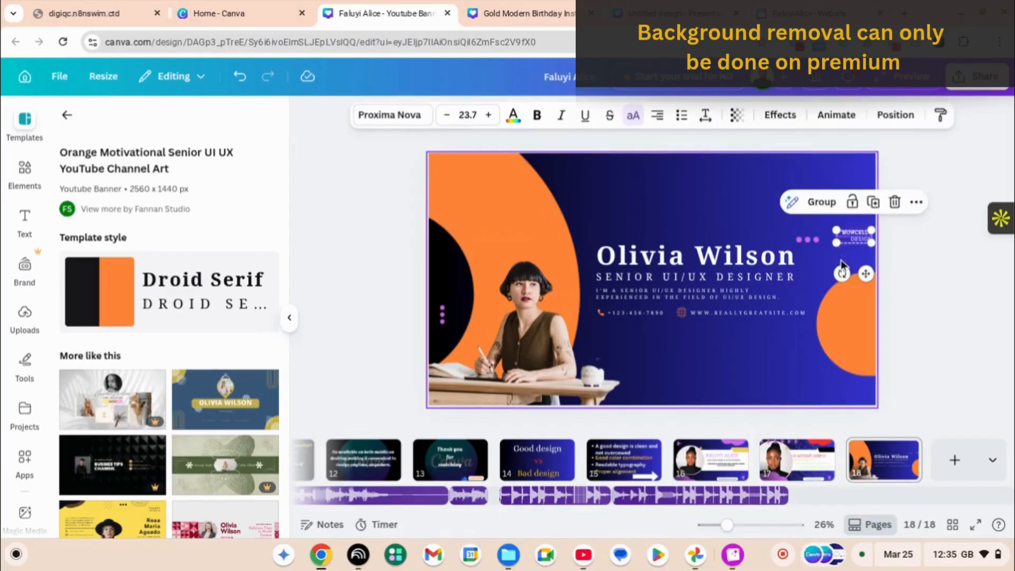
click(927, 230)
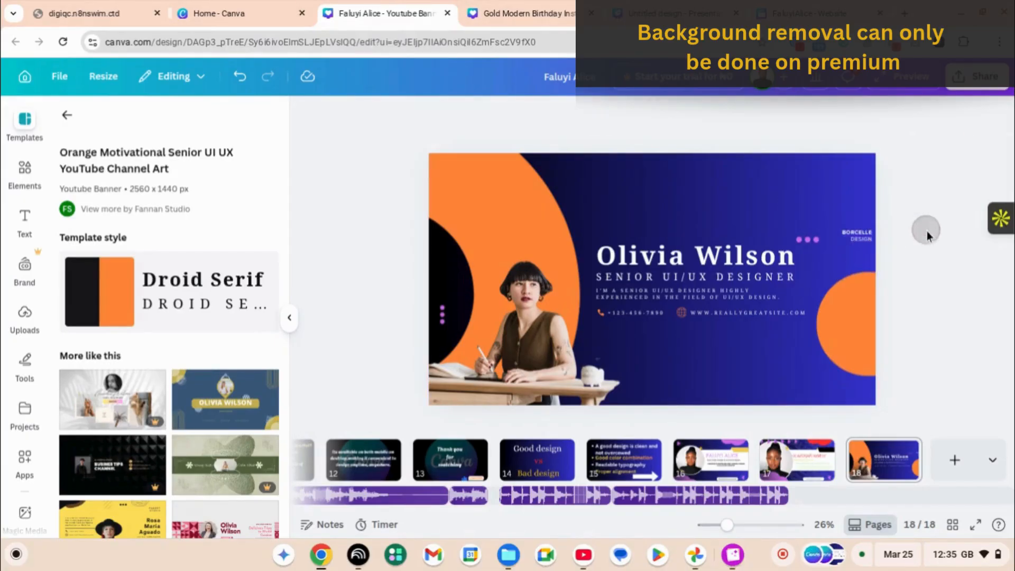
click(845, 236)
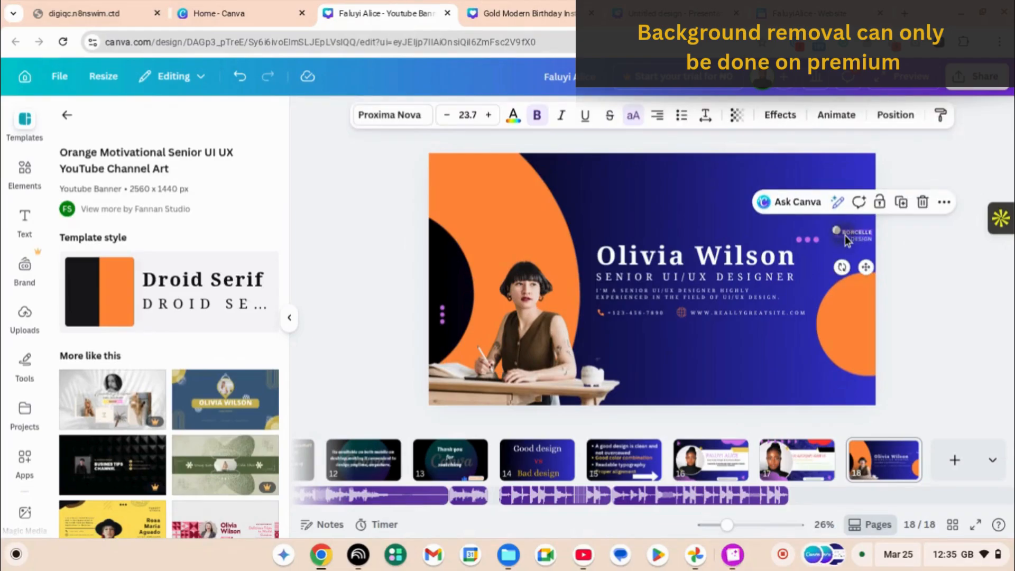
click(850, 236)
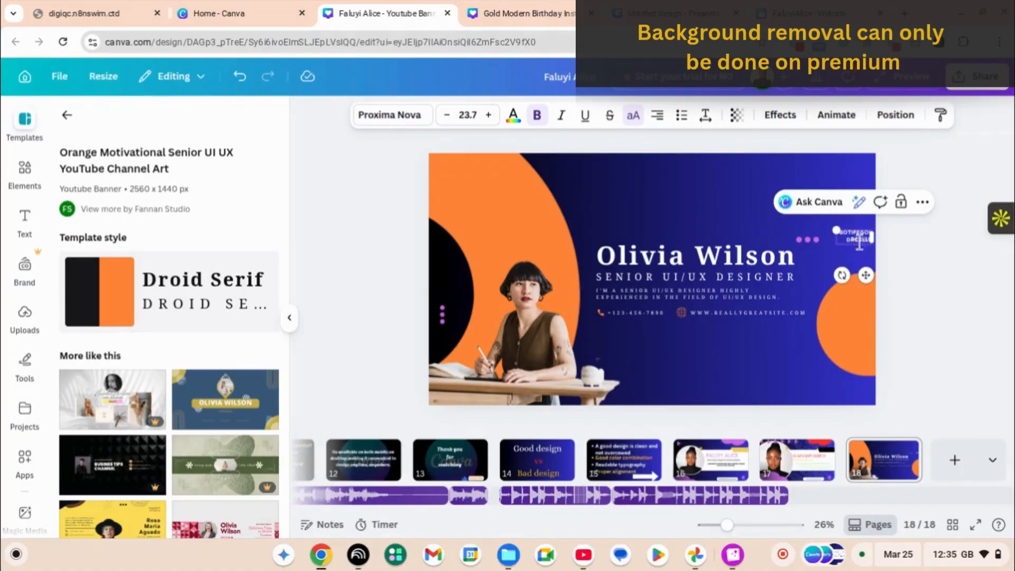
click(900, 250)
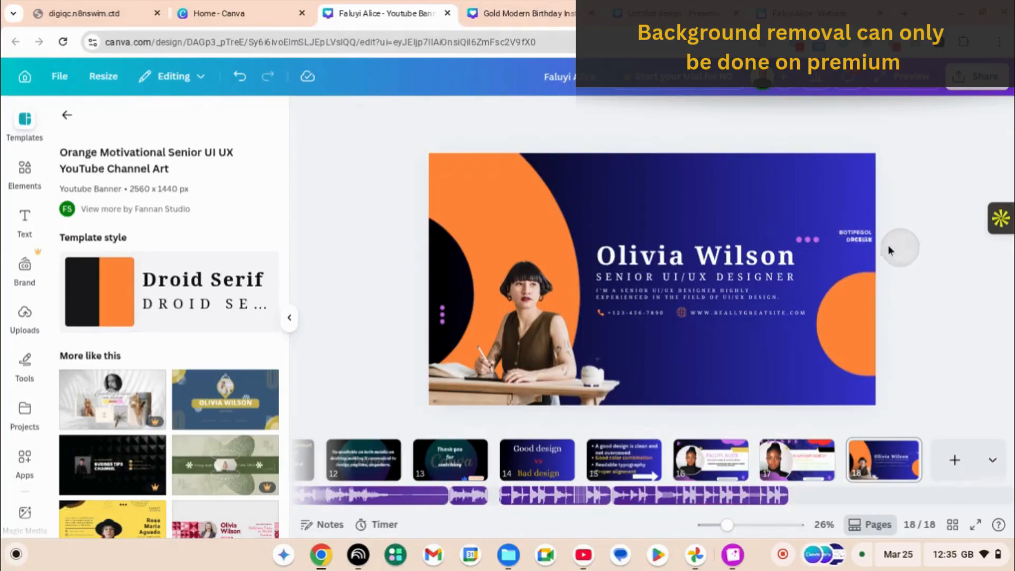
click(848, 240)
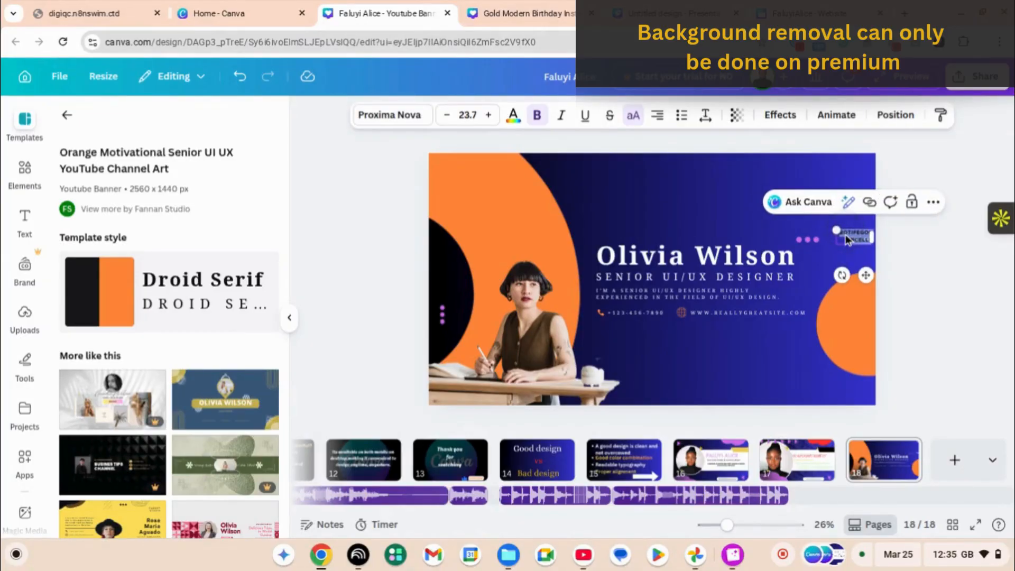
text(T)
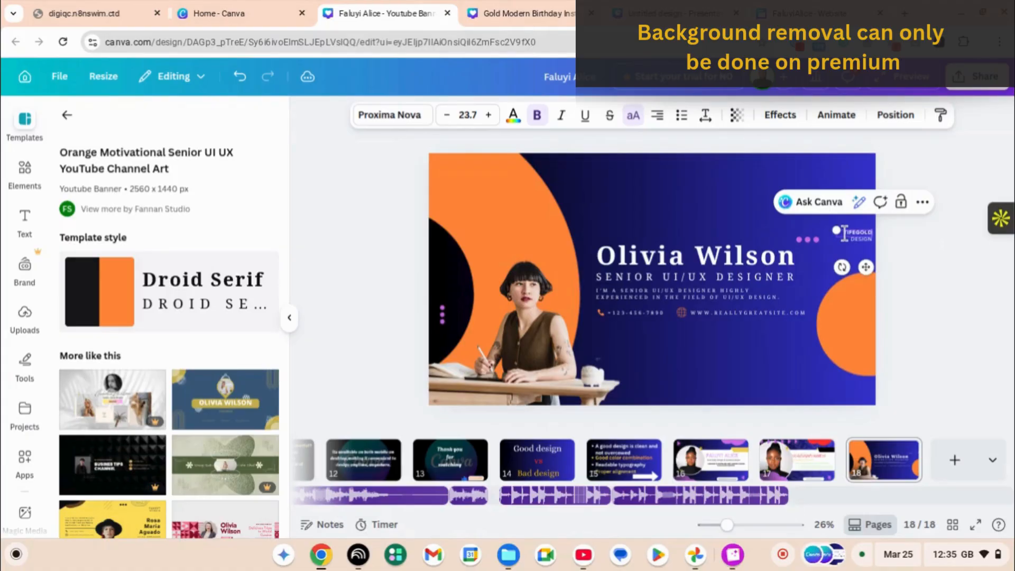
click(856, 253)
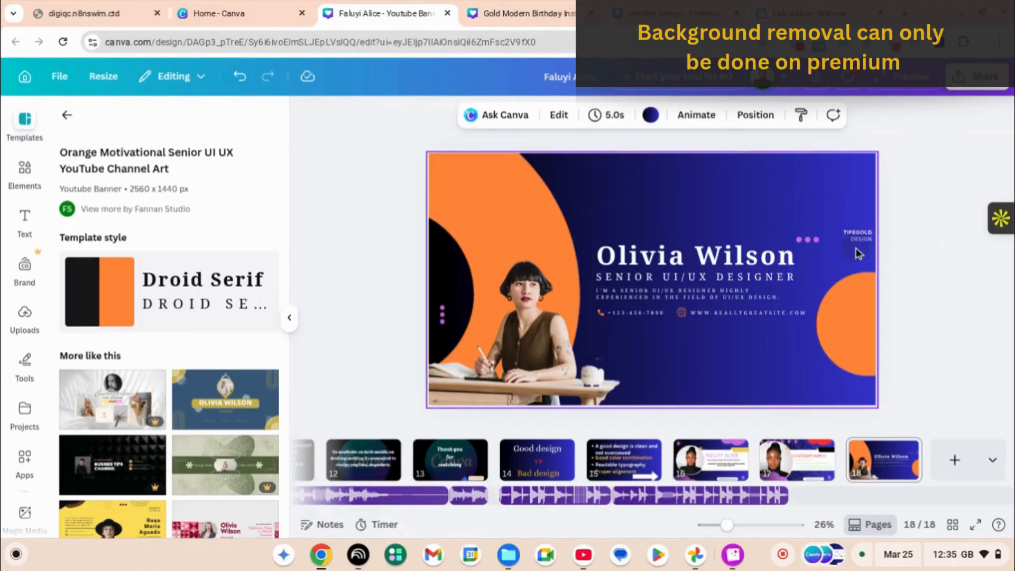
Step: Recolour the large orange half-circle at the banner's right edge Magenta
click(835, 303)
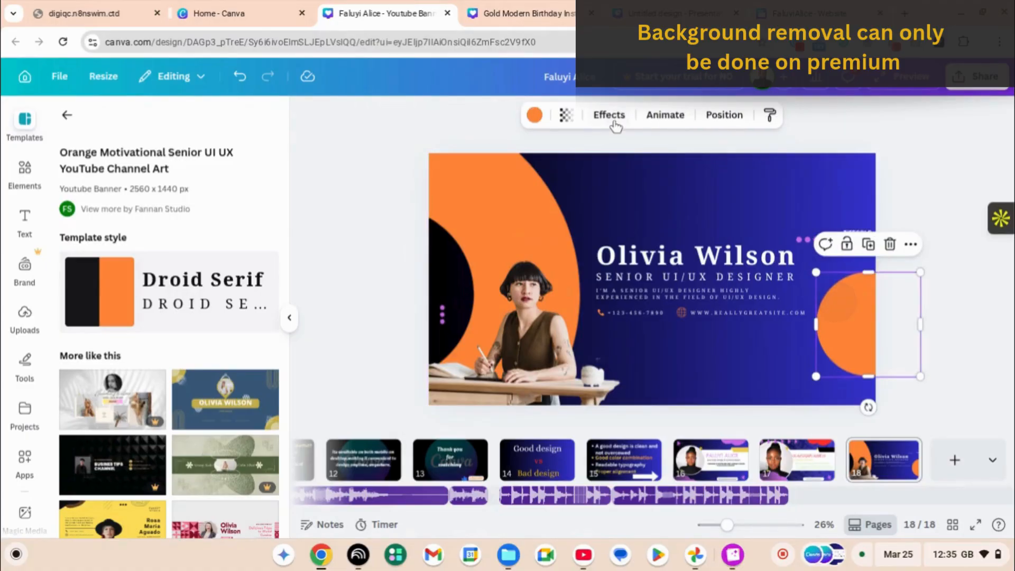
click(534, 117)
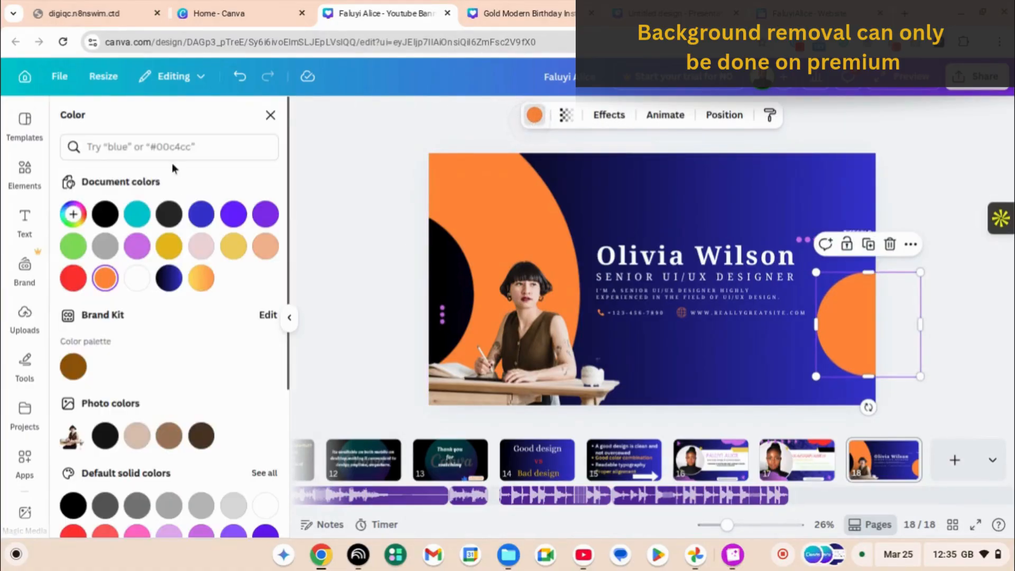
click(136, 251)
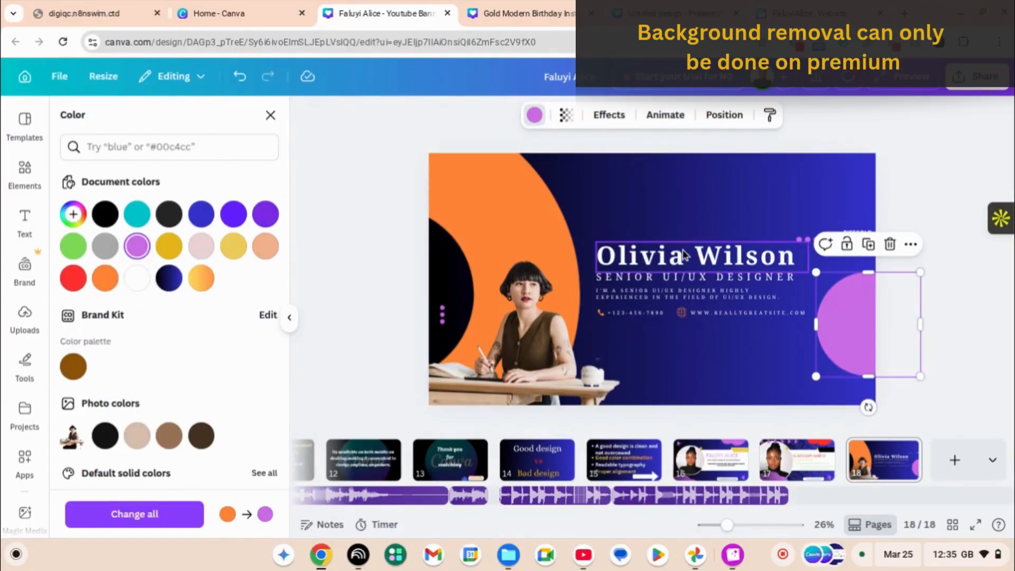
click(659, 282)
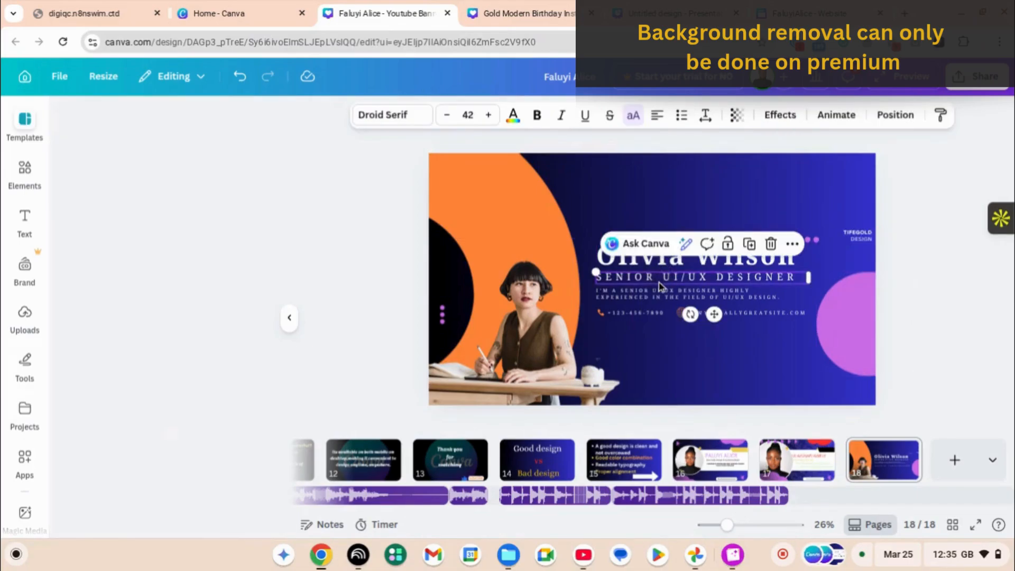
Step: Make the subtitle yellow and set the description text below it in Agbalumo
click(513, 121)
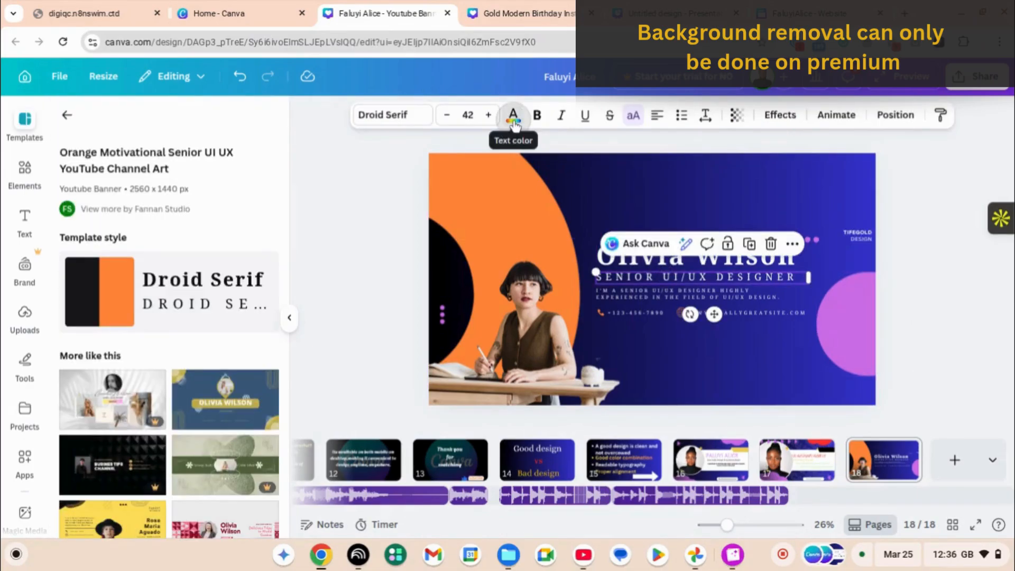
click(170, 256)
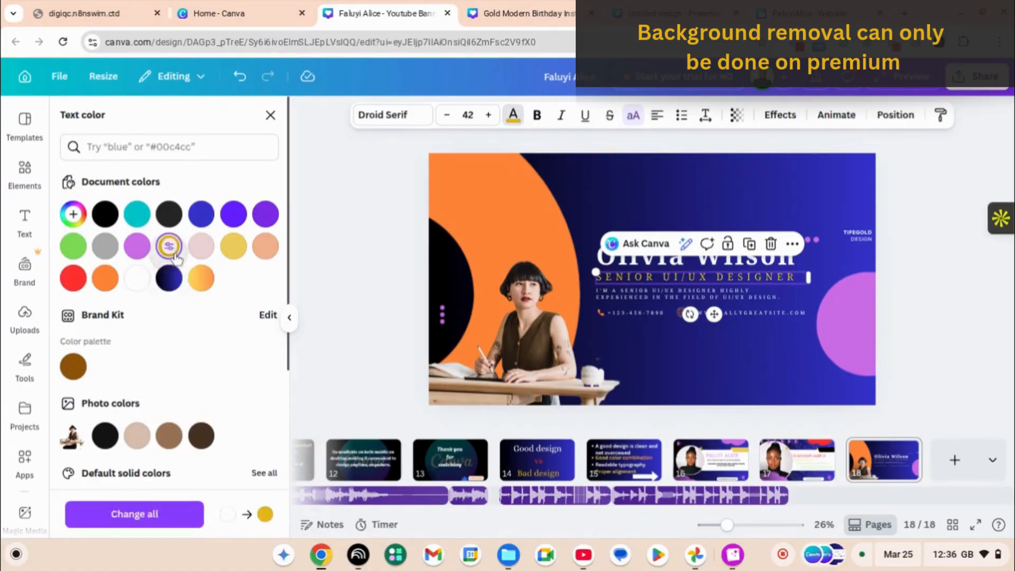
click(773, 295)
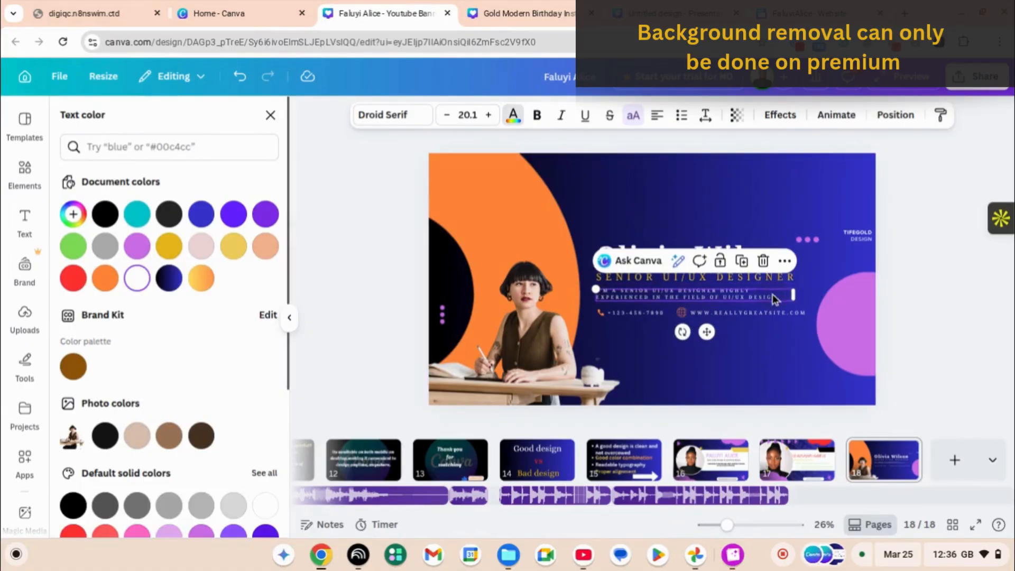
click(416, 115)
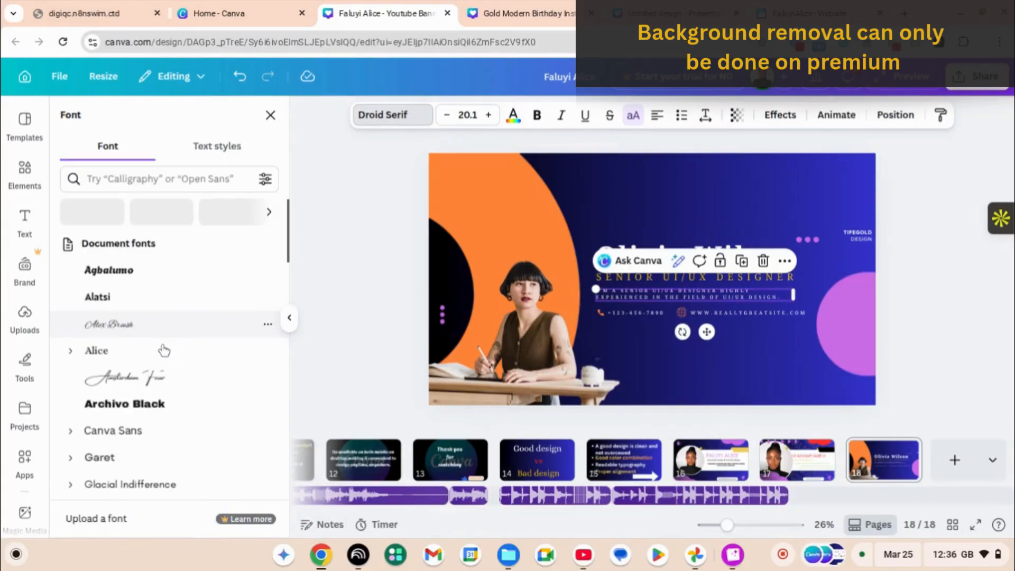
click(121, 272)
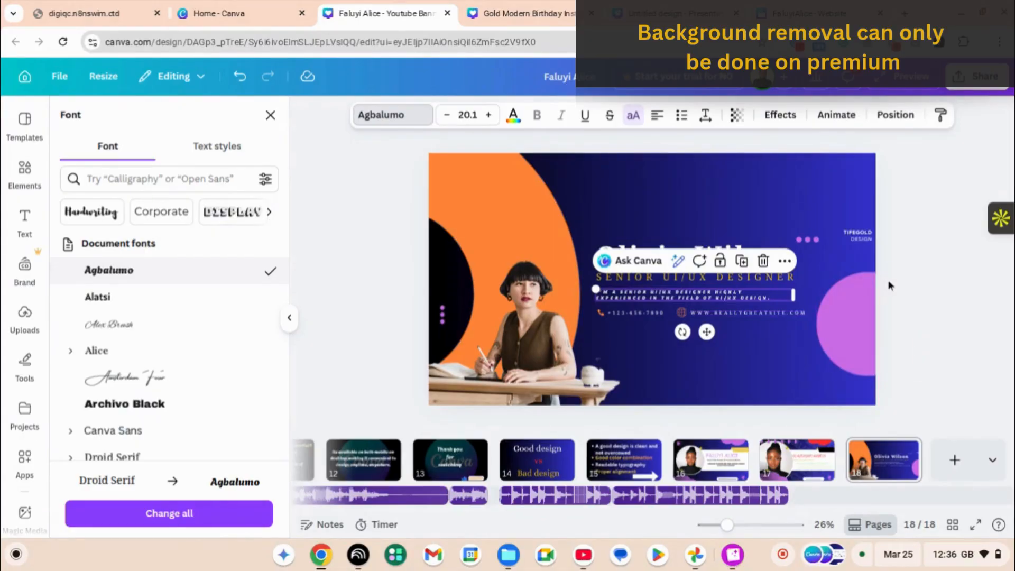
Step: Undo the heading font change and set the phone and website line in Archivo Black
key(ctrl+z)
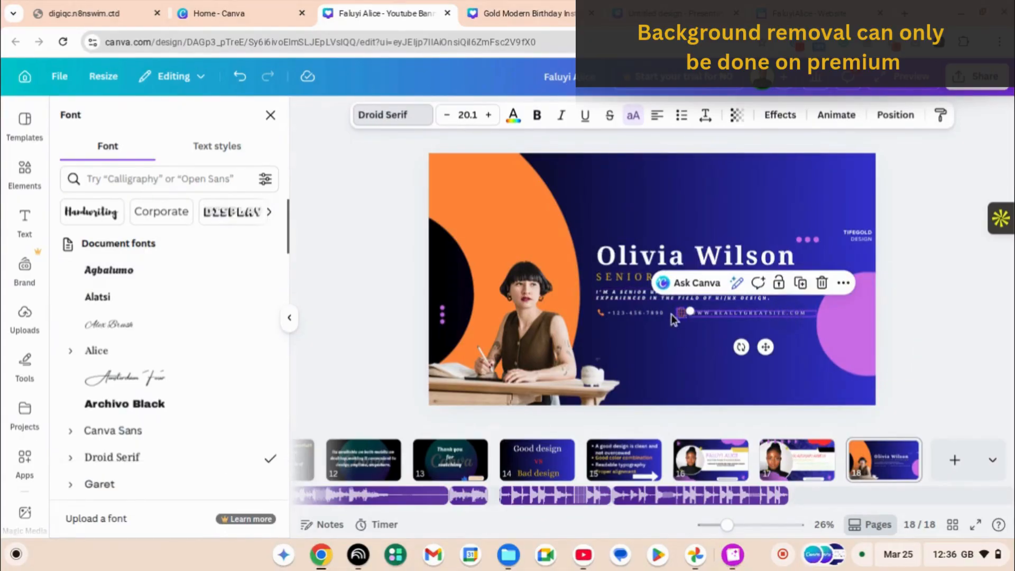
shift+click(644, 316)
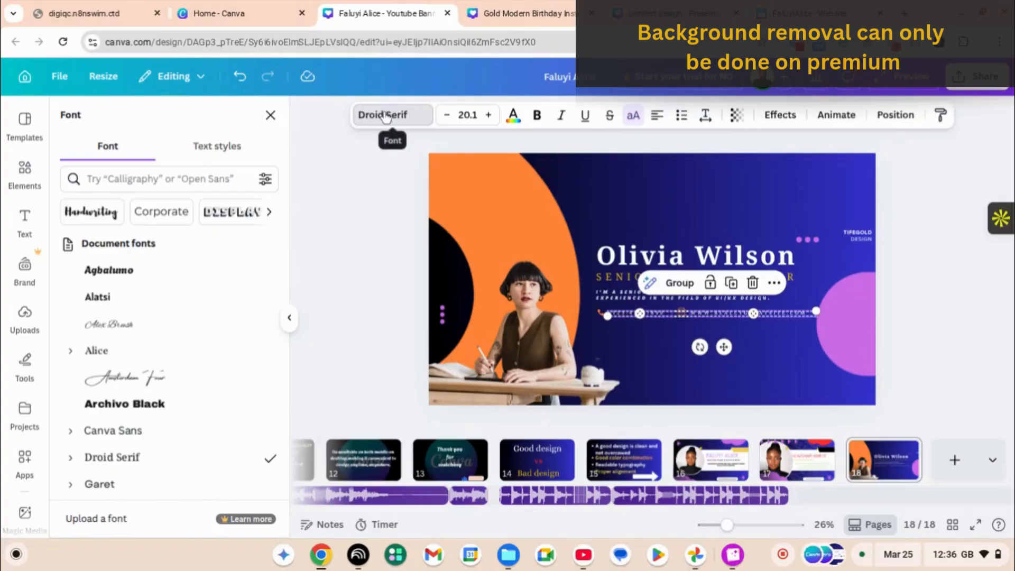
click(107, 411)
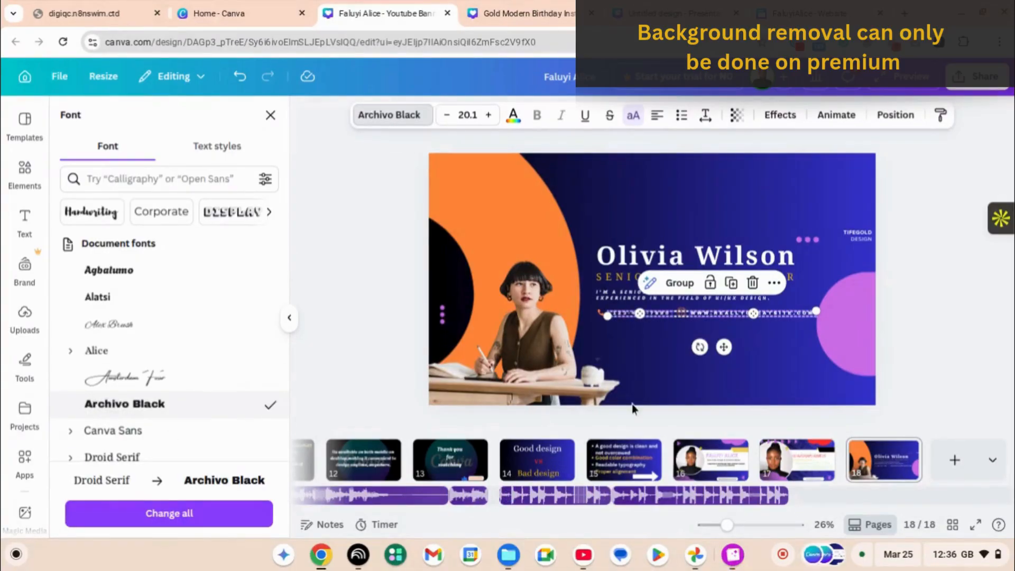
click(656, 365)
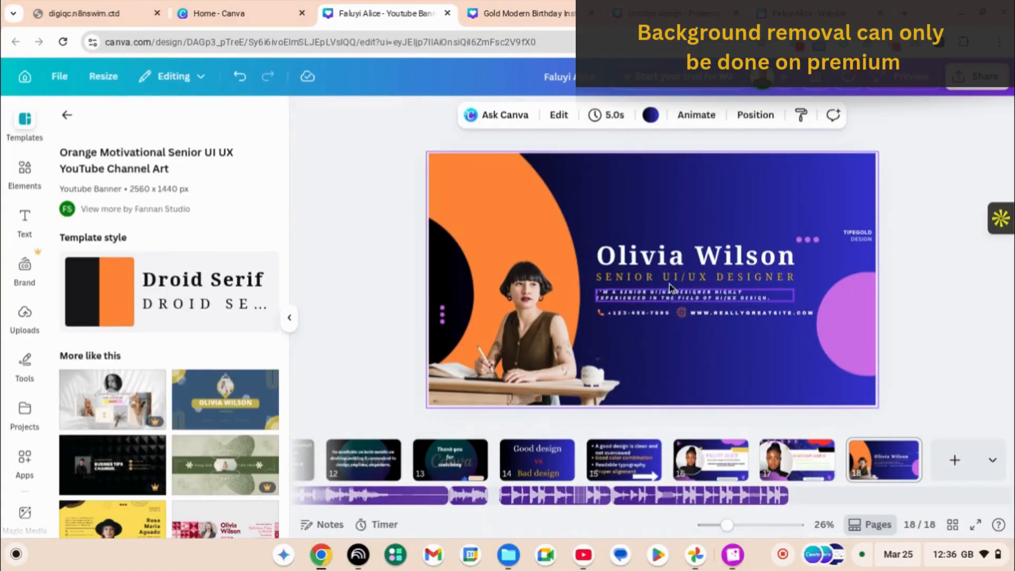
Step: Change the name heading's font from Droid Serif to Shrikhand
click(656, 259)
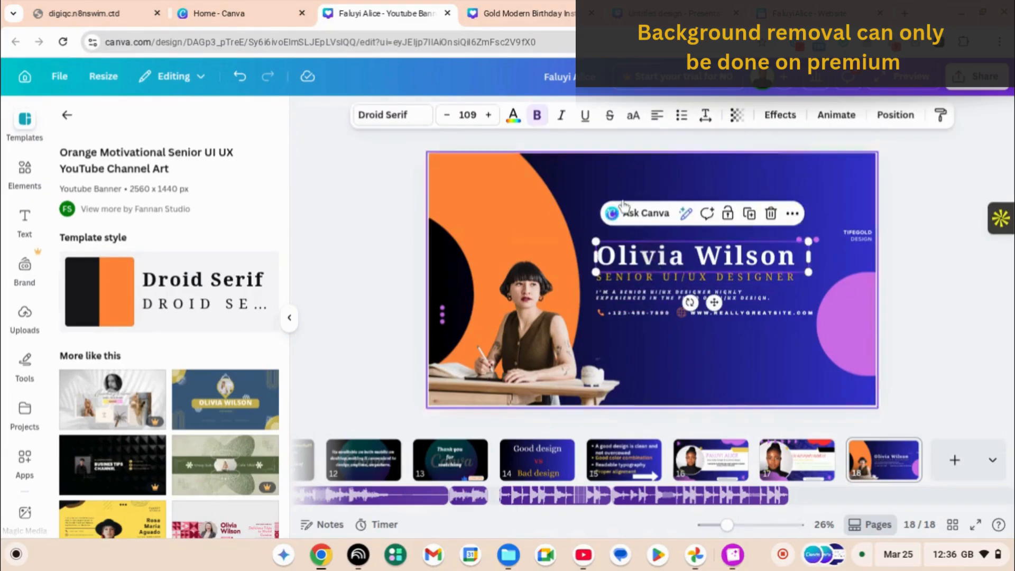
click(396, 112)
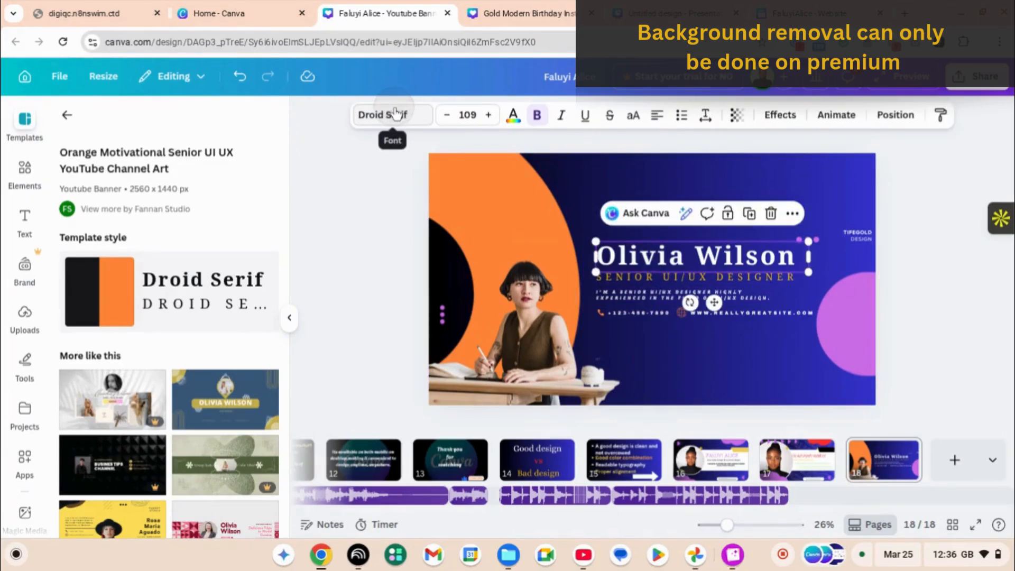
scroll(171, 282, down, 2)
scroll(170, 282, down, 6)
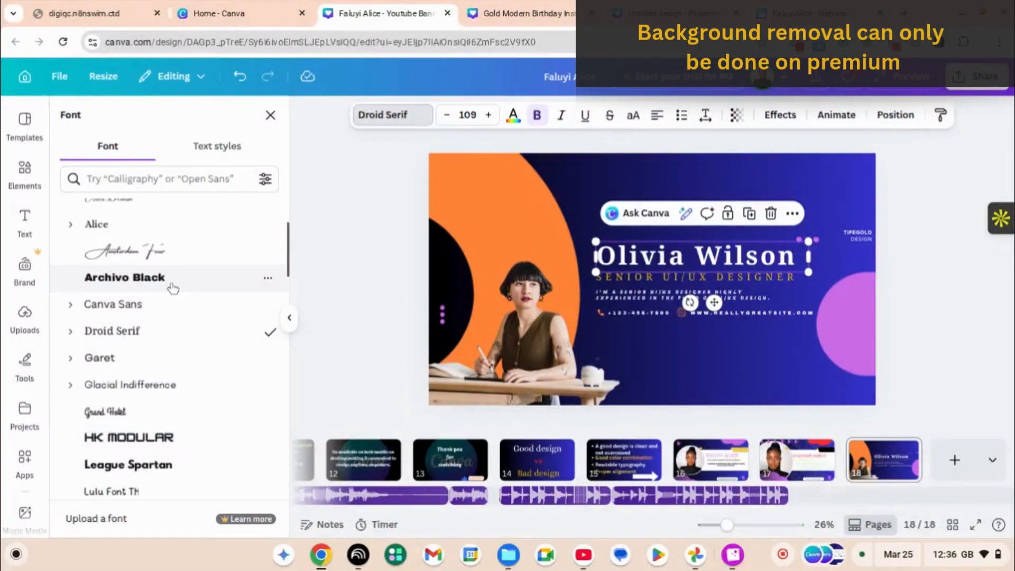
scroll(135, 390, down, 3)
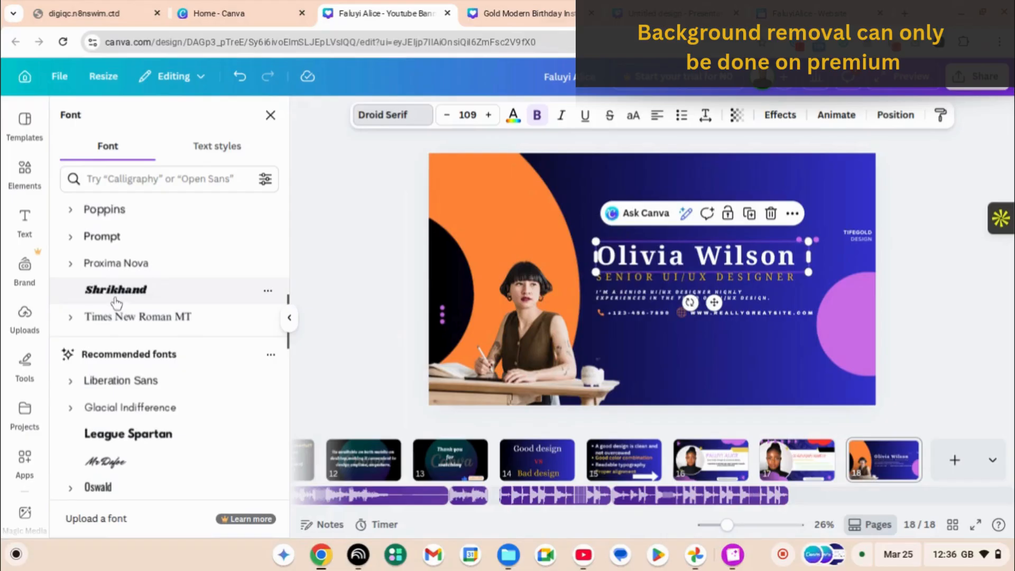
click(117, 289)
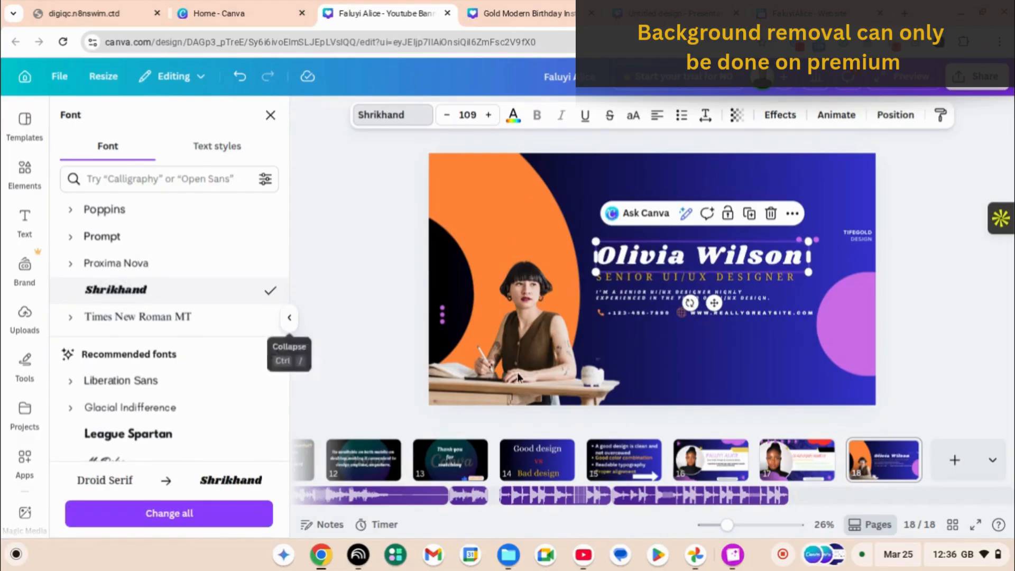
click(928, 179)
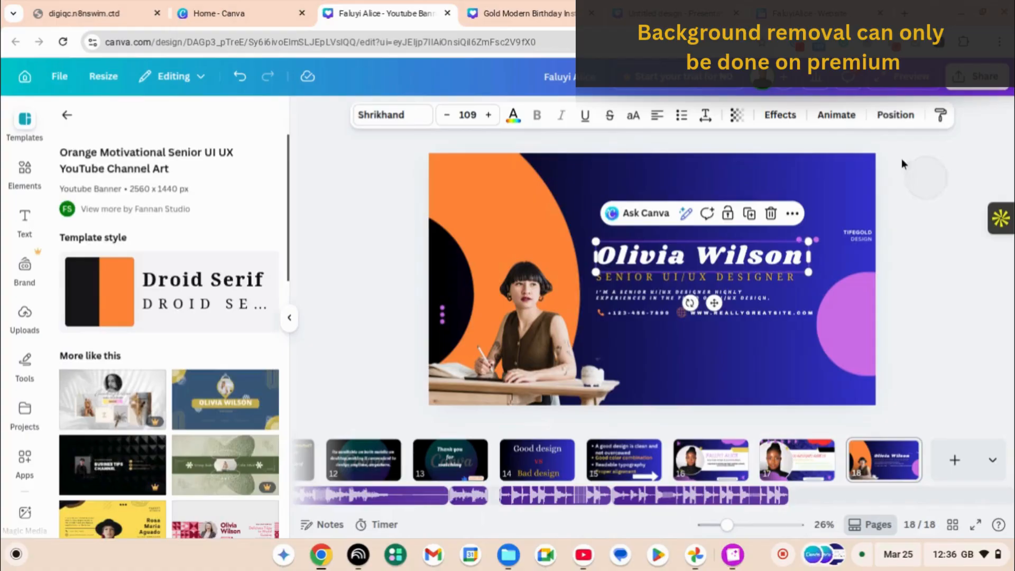
click(872, 163)
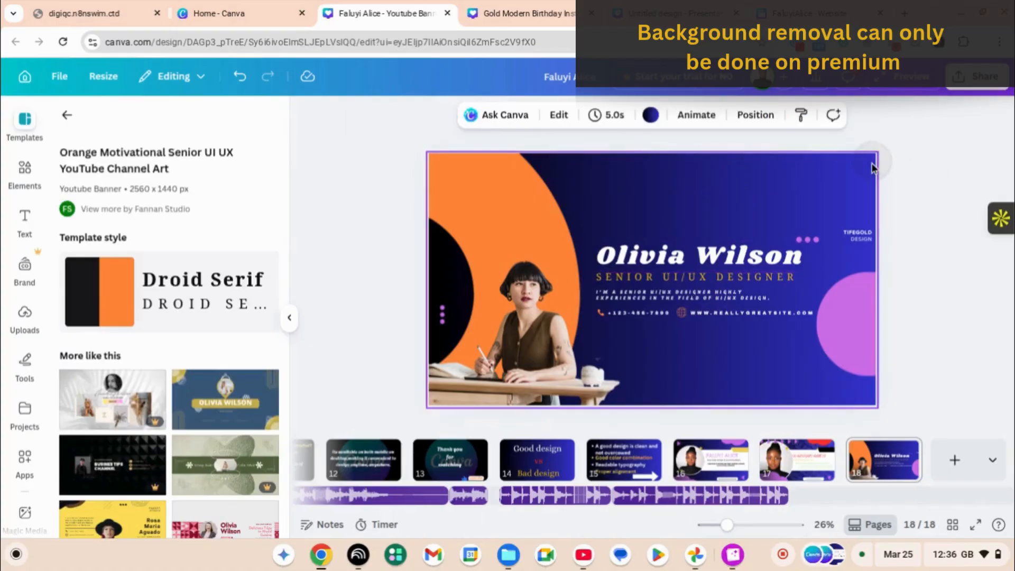
Step: Duplicate the pink half-circle, shrink the copy inside the original, and colour it yellow
click(858, 313)
key(ctrl+d)
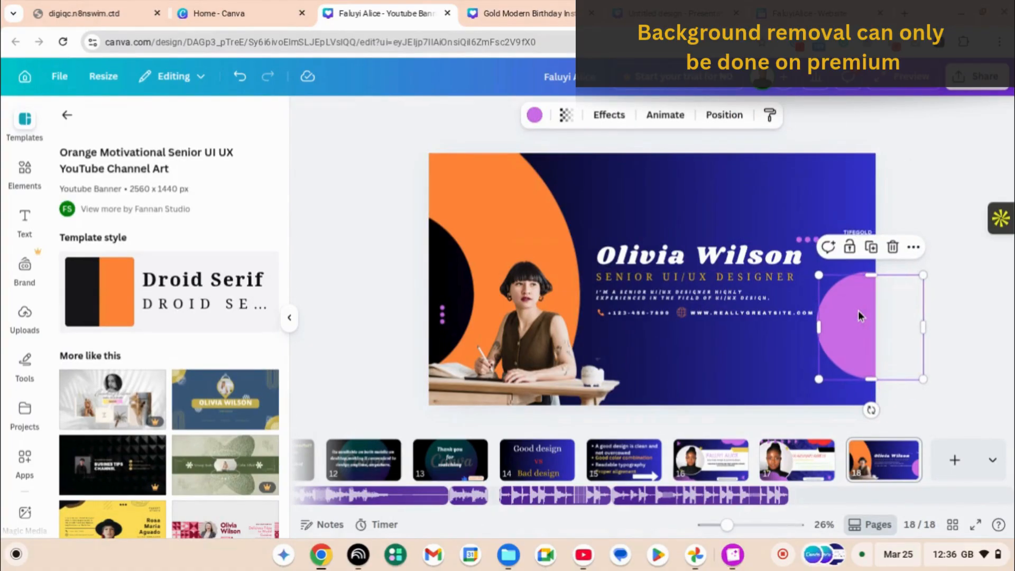
drag(924, 275, 905, 294)
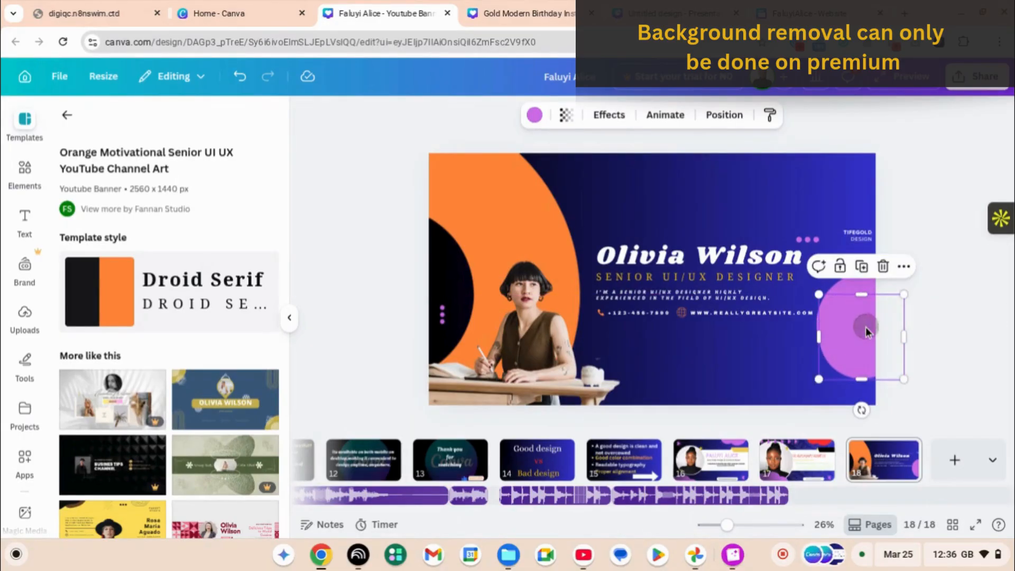
drag(866, 327, 873, 315)
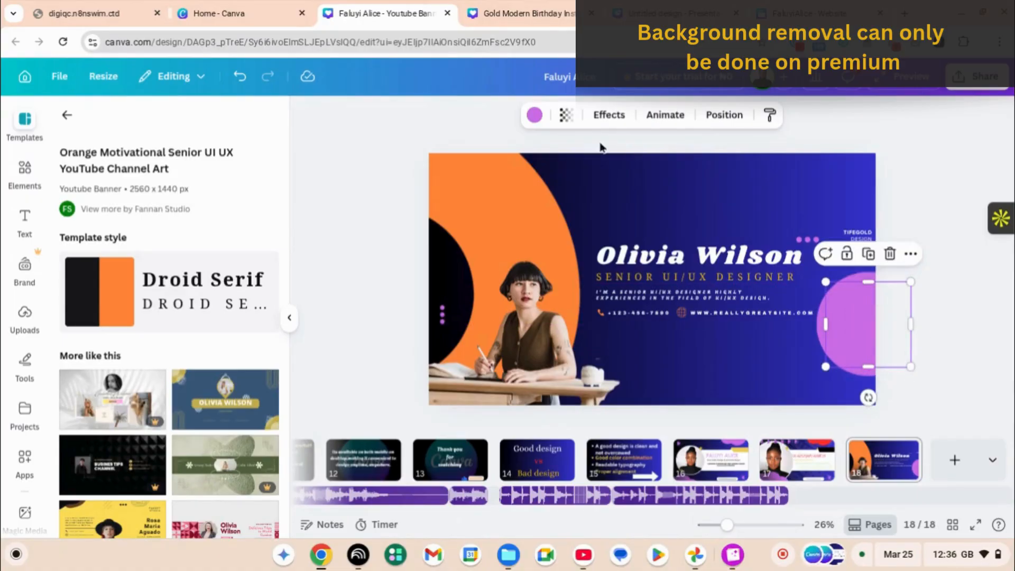
click(534, 115)
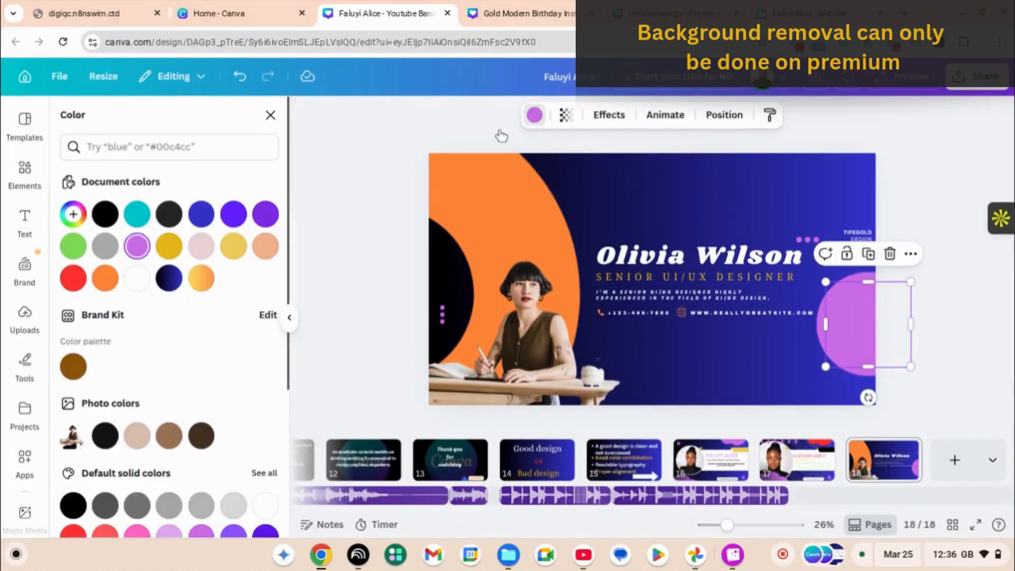
click(169, 246)
Step: Duplicate the yellow circle, shrink it further, and colour it blue to form a yellow ring
key(ctrl)
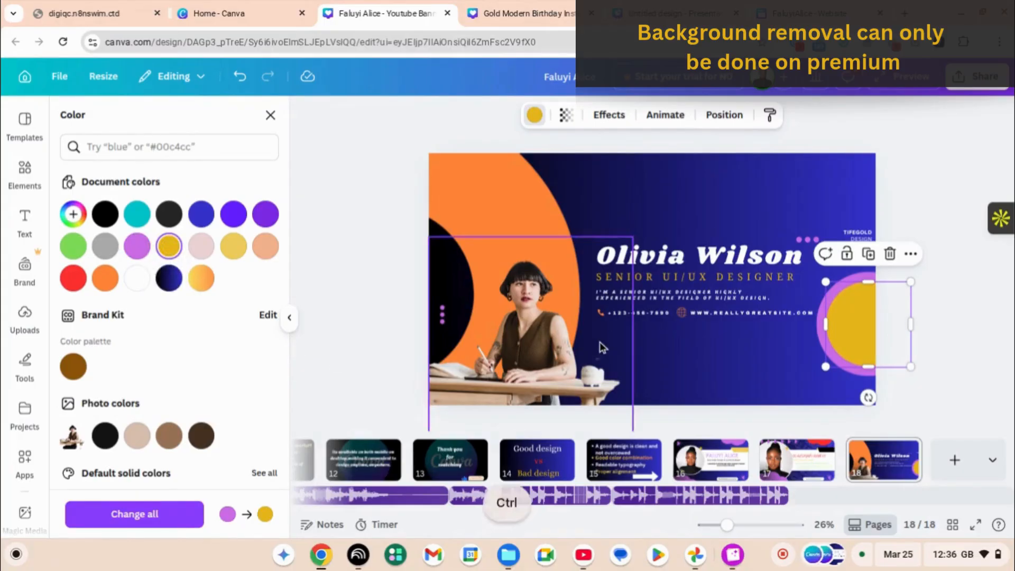
key(ctrl+d)
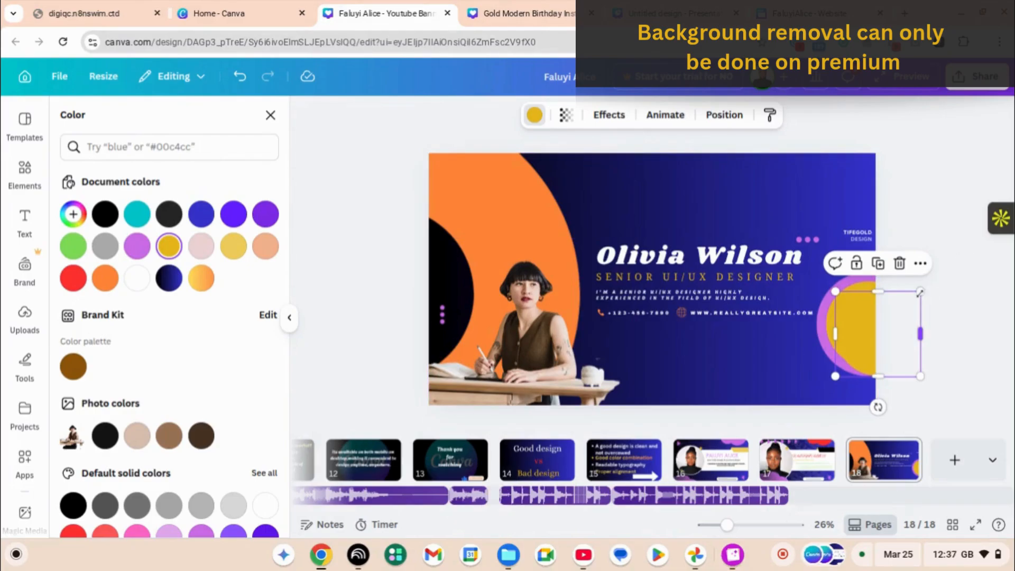
drag(920, 292, 862, 303)
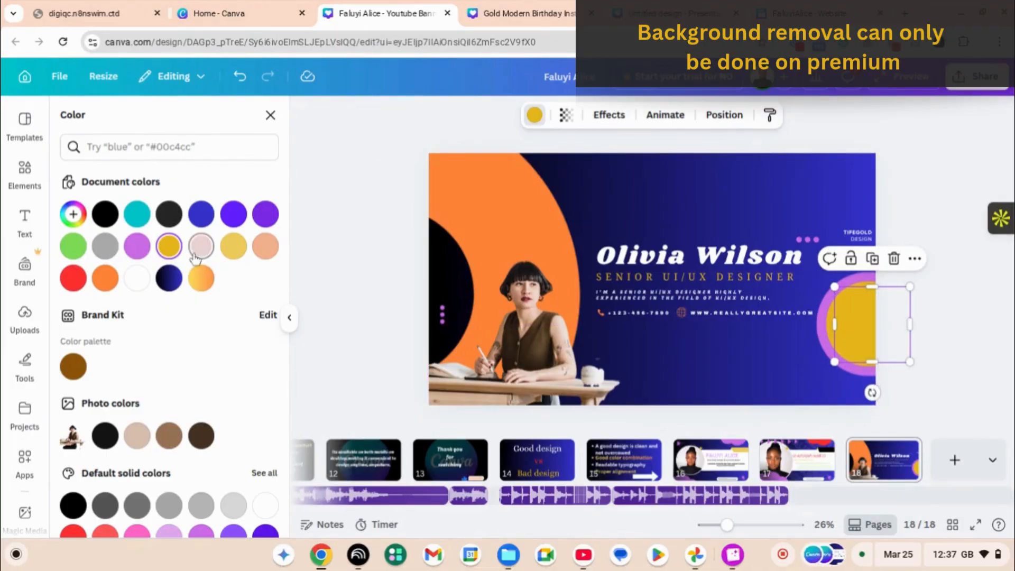
click(204, 221)
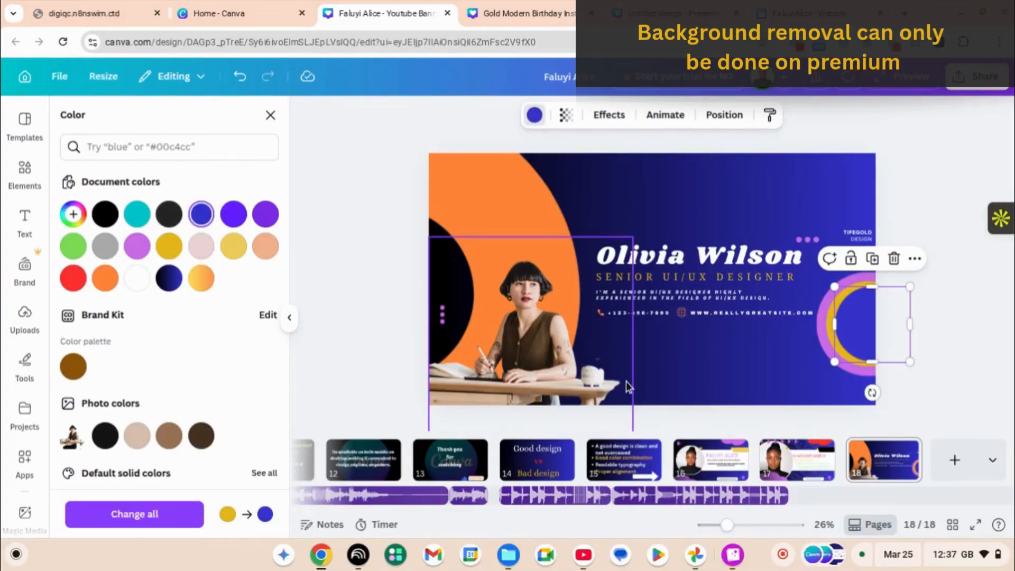
click(717, 361)
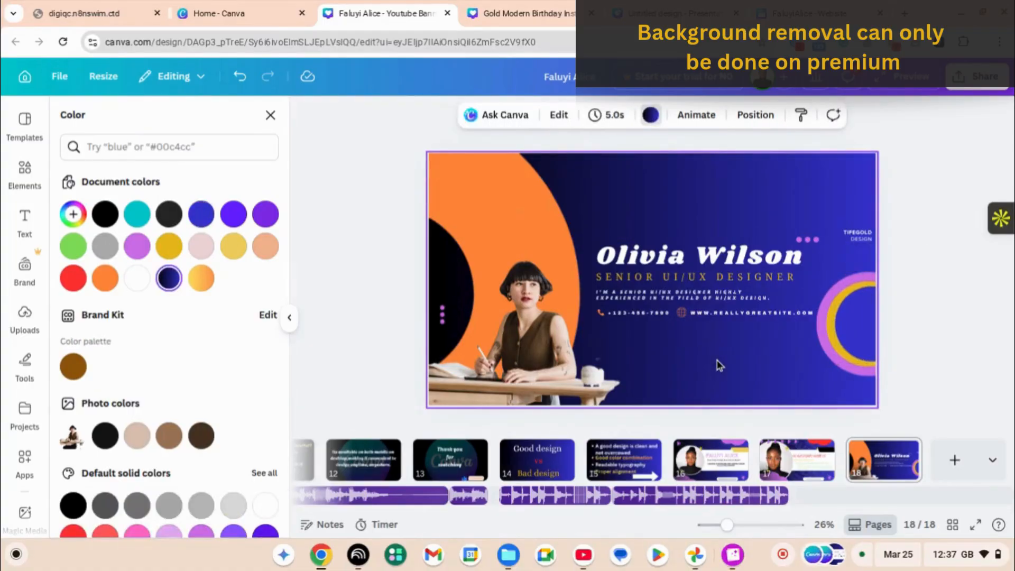